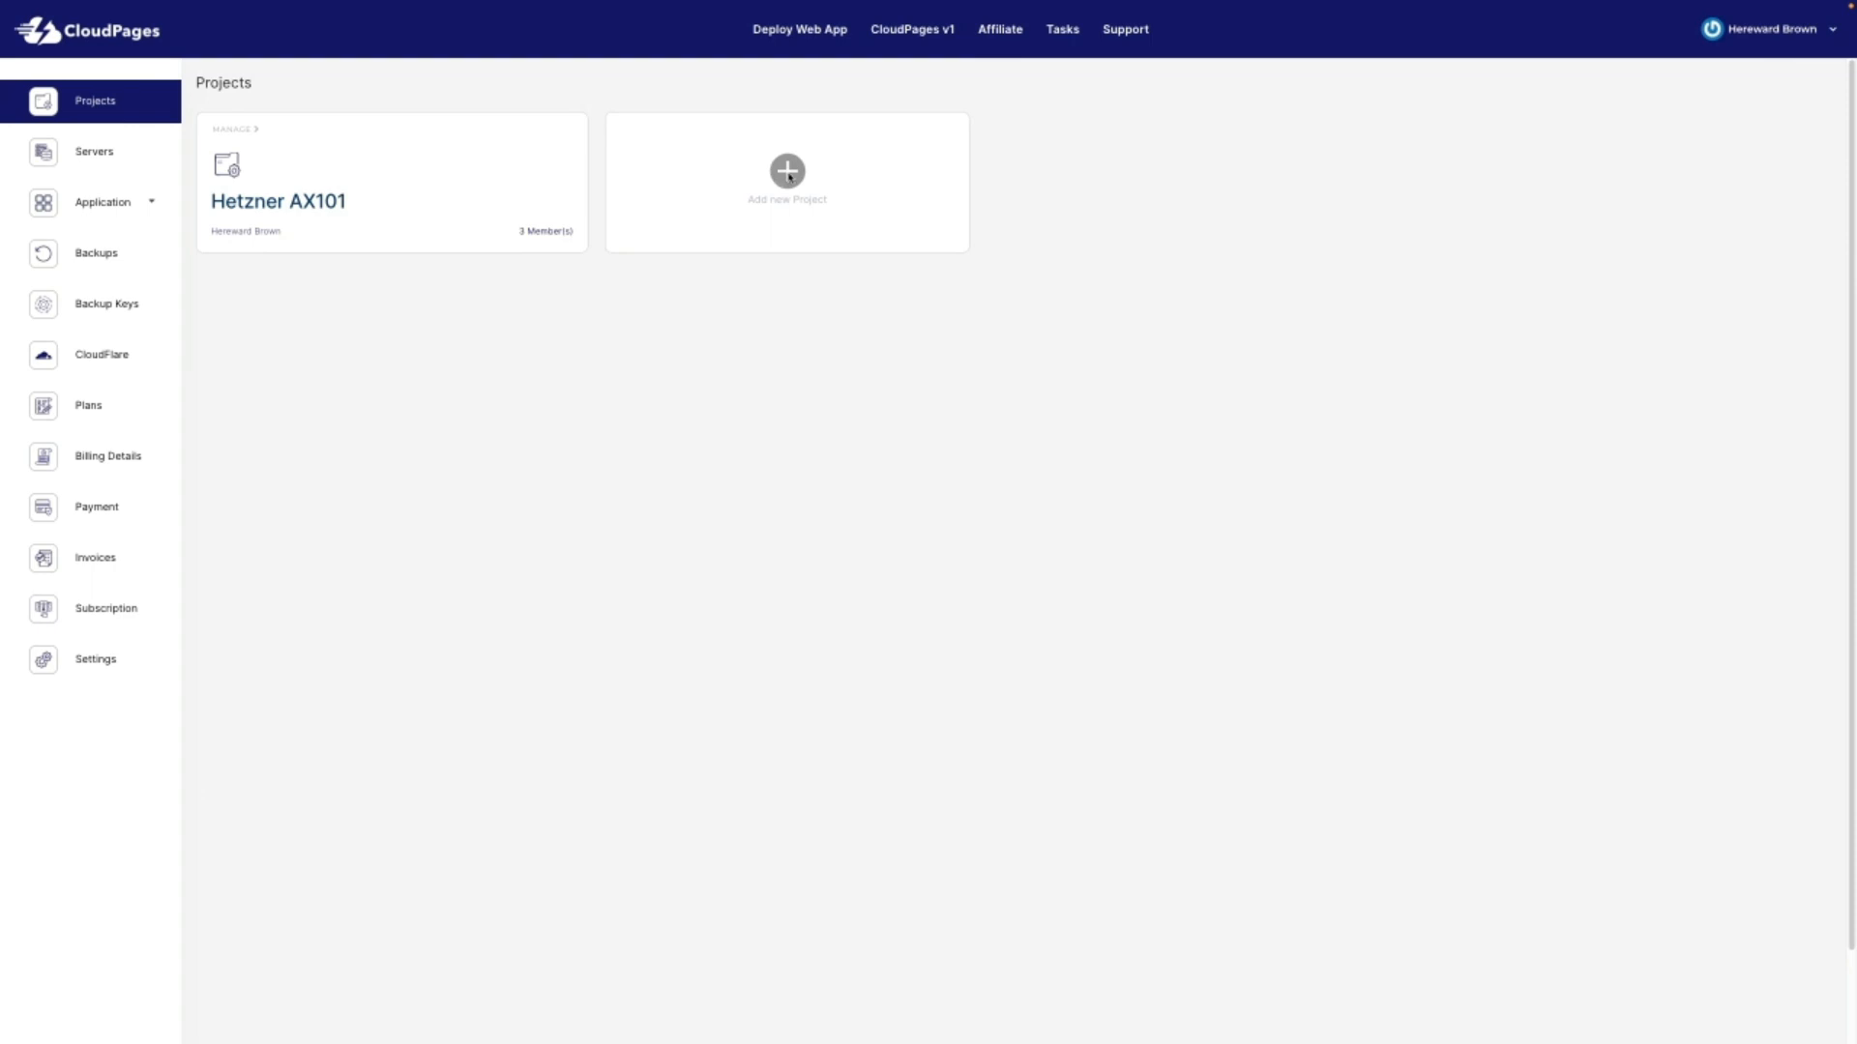
Step: Add a new project named 'Super Widgets' on the Projects page
click(788, 174)
click(898, 98)
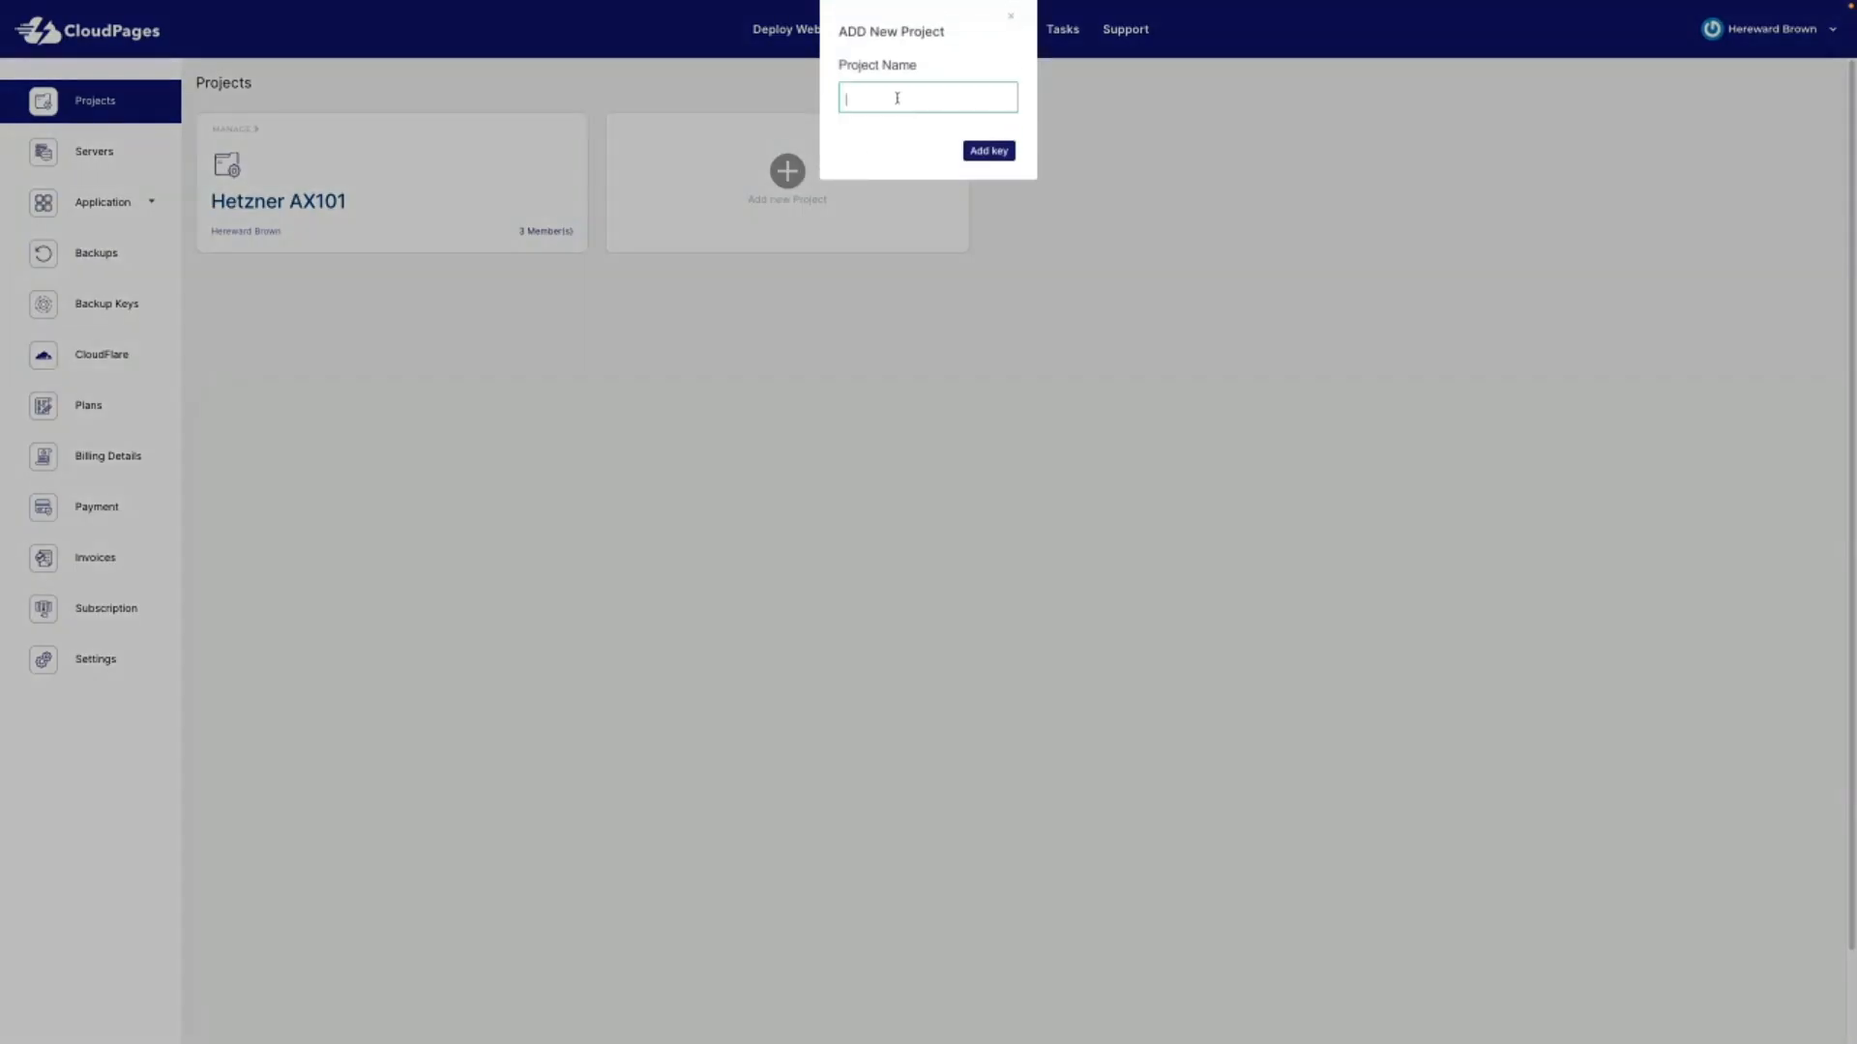
text(Super Widgets)
click(1001, 156)
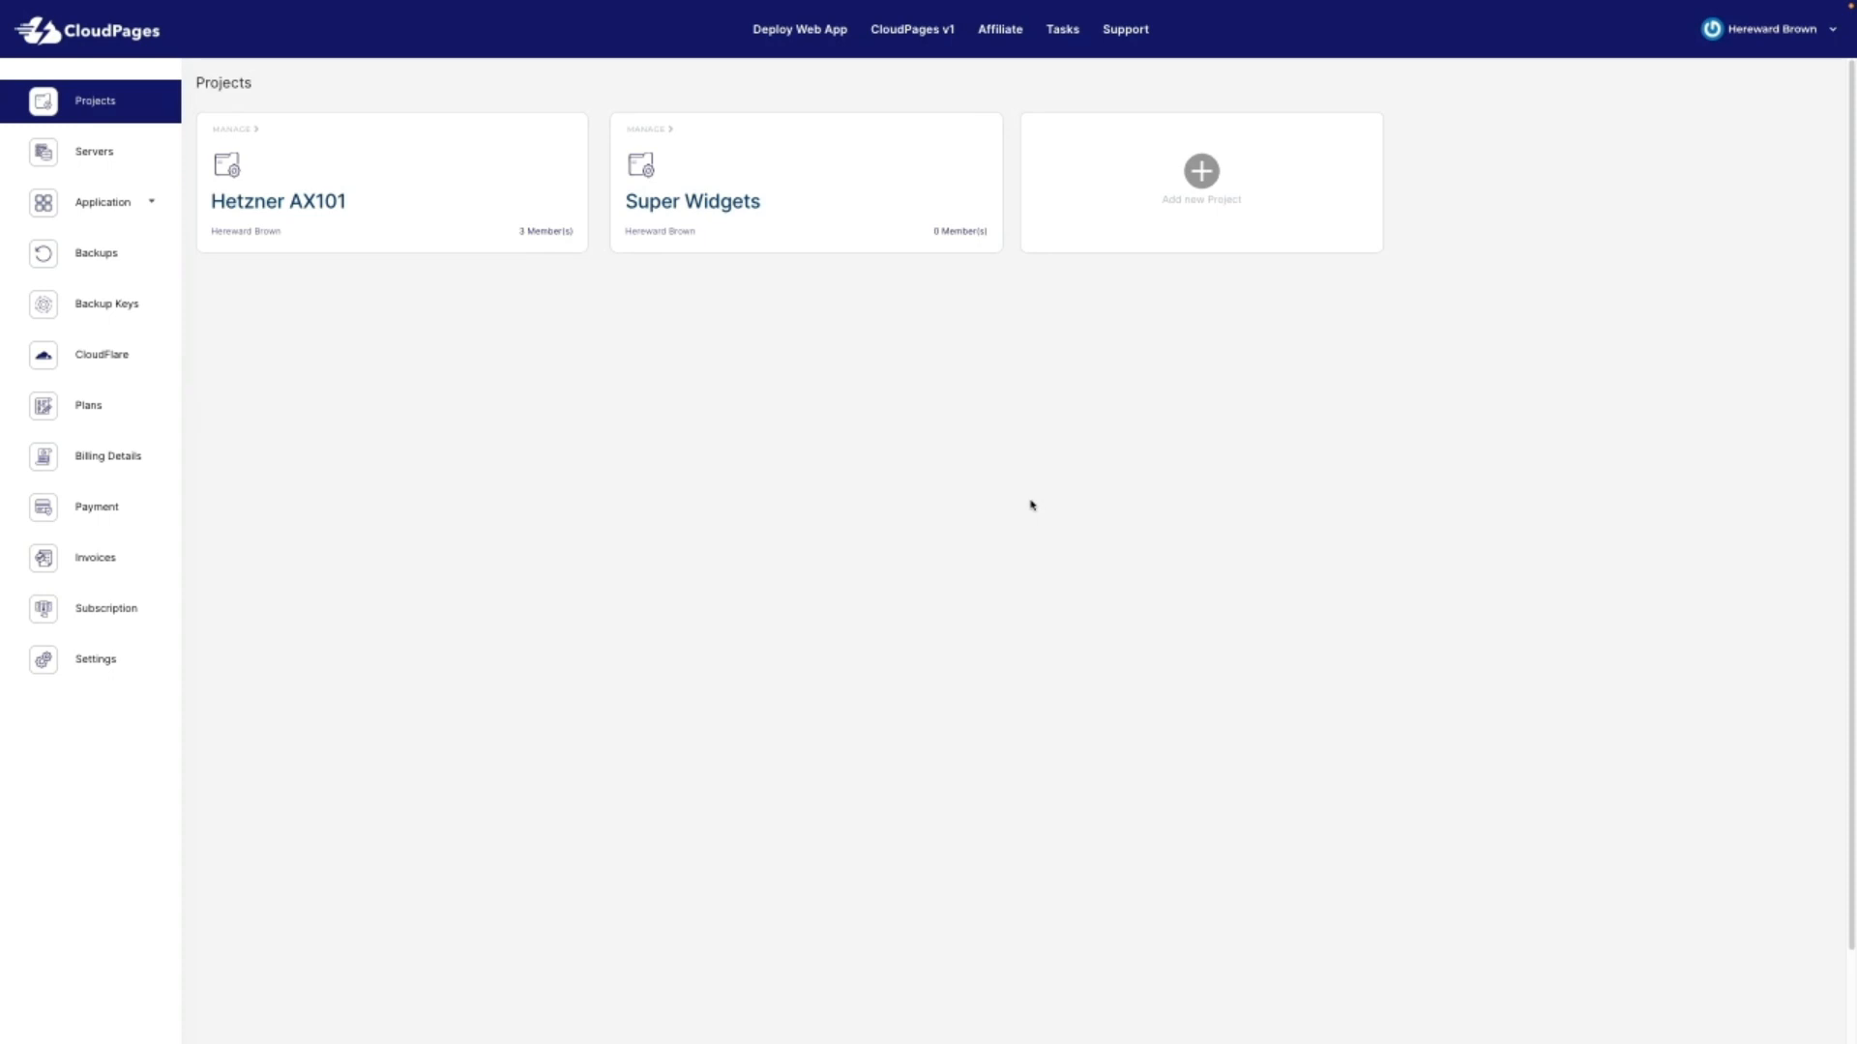
Step: Open the Super Widgets project's server list
click(719, 204)
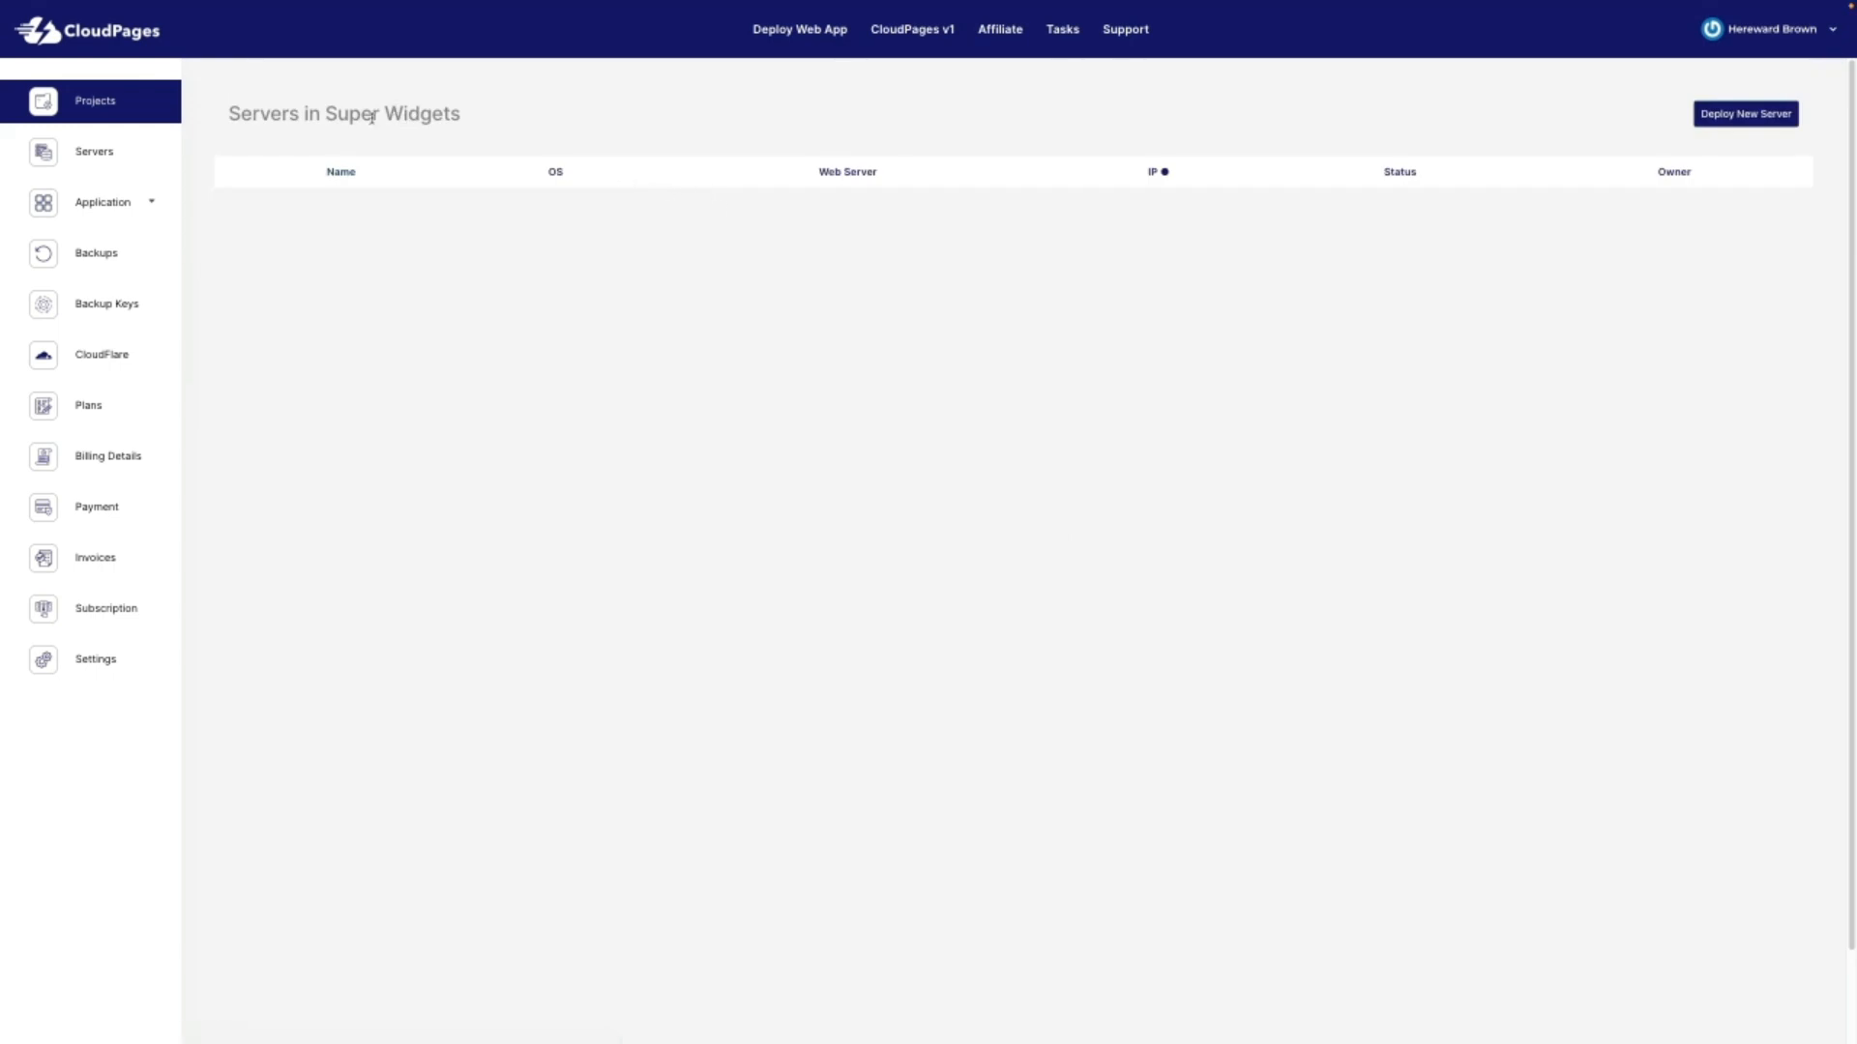
drag(331, 113, 462, 114)
click(961, 299)
Step: Start a new server deployment into Super Widgets with WordPress 6.1.1 as the application
click(1747, 115)
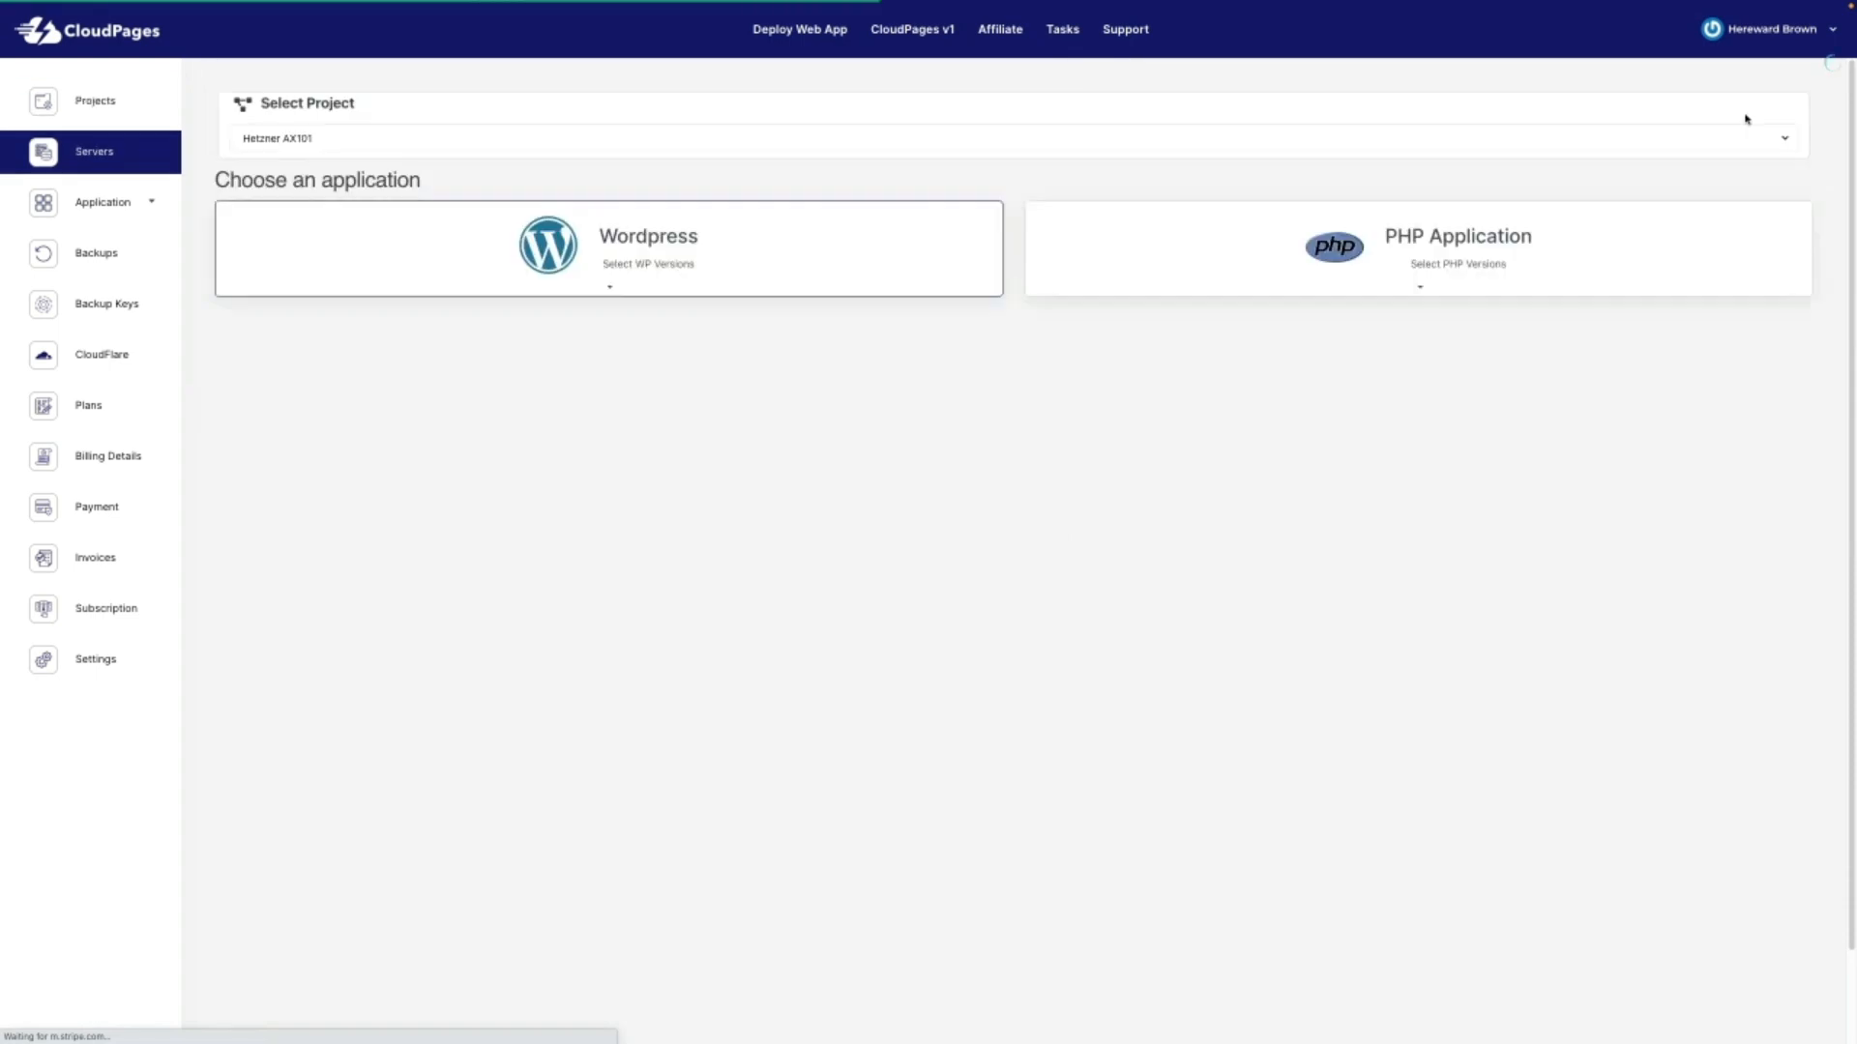
click(754, 138)
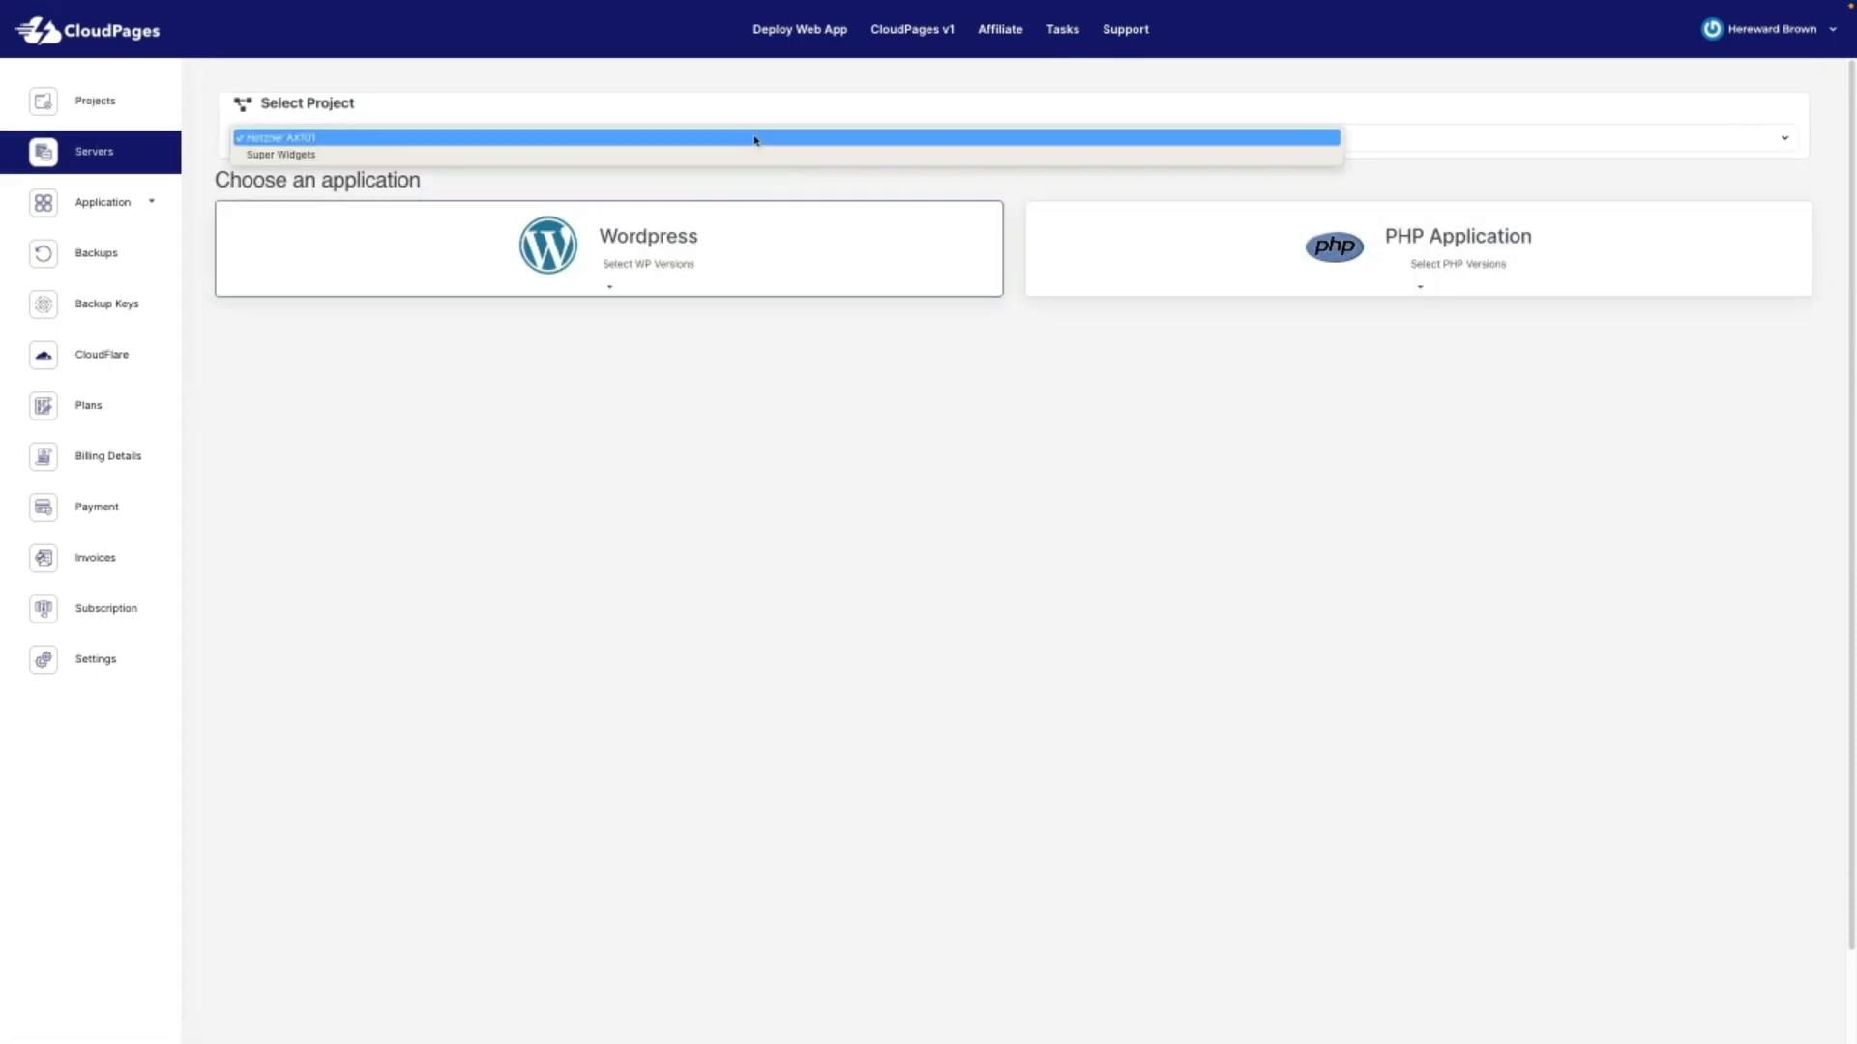
click(752, 154)
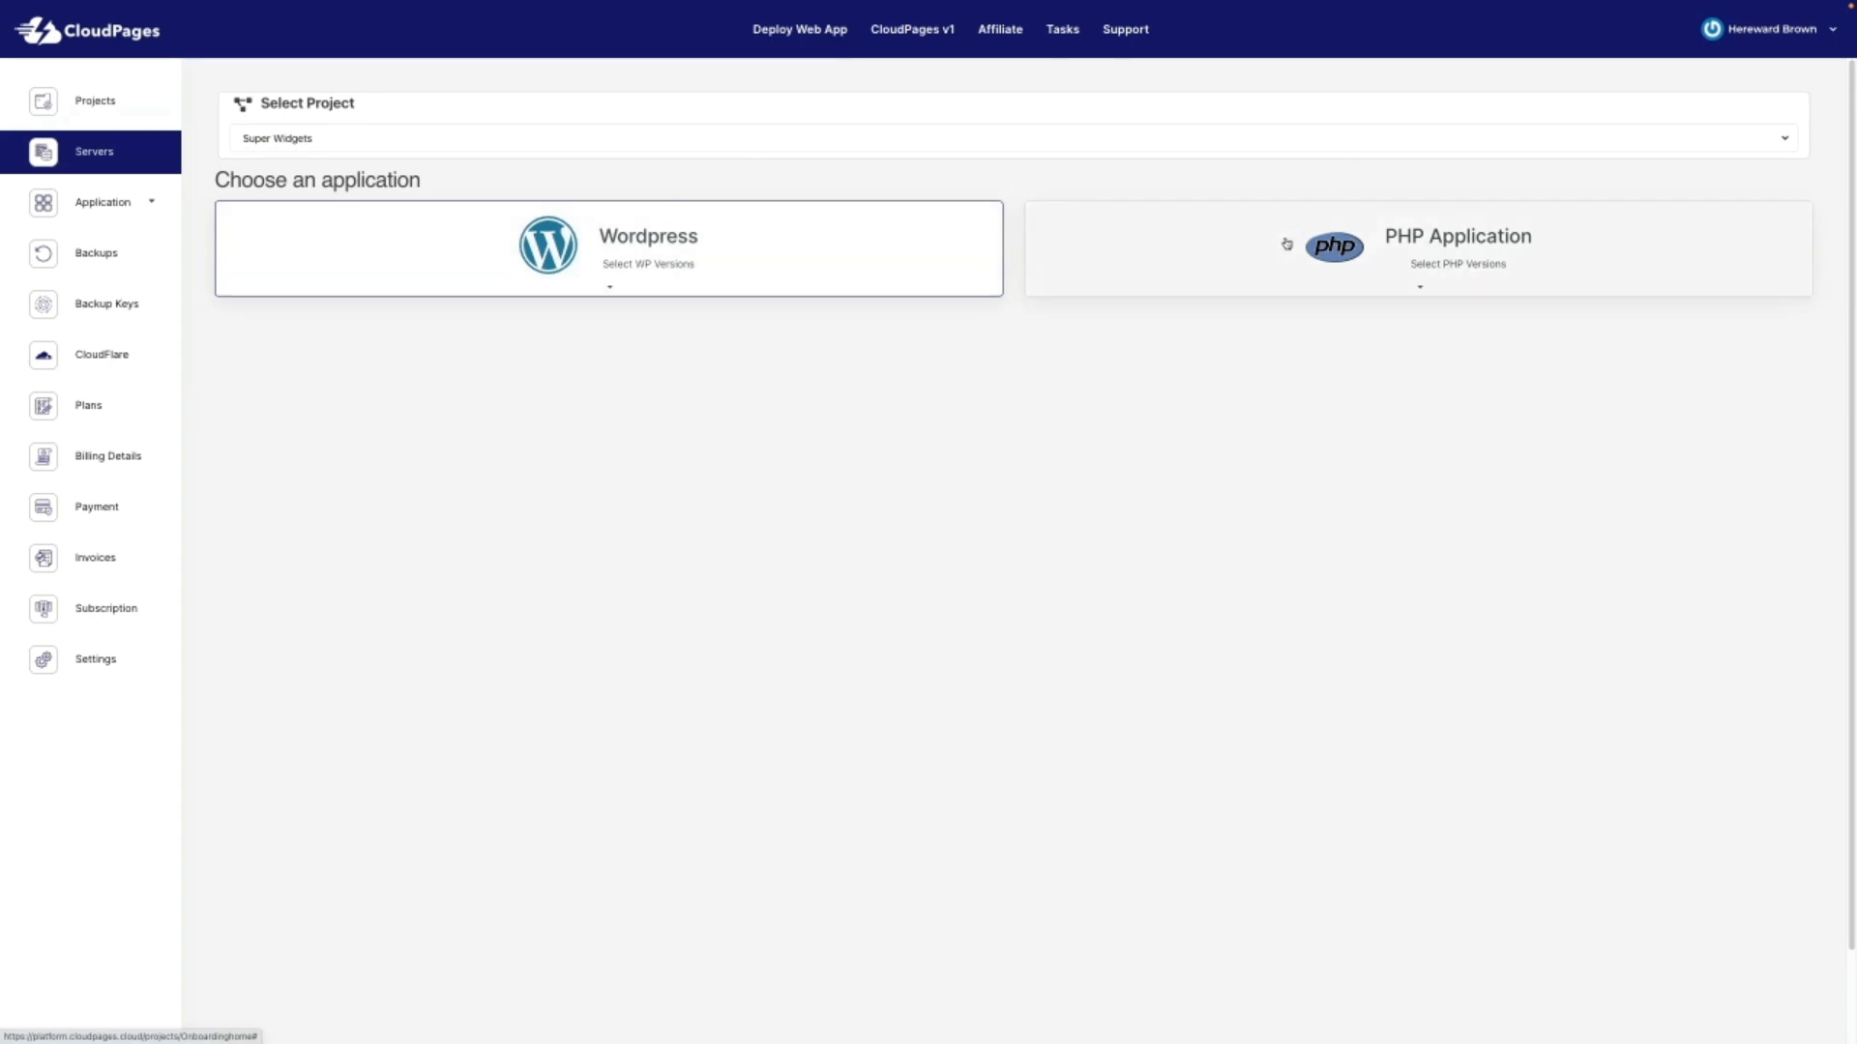
click(615, 283)
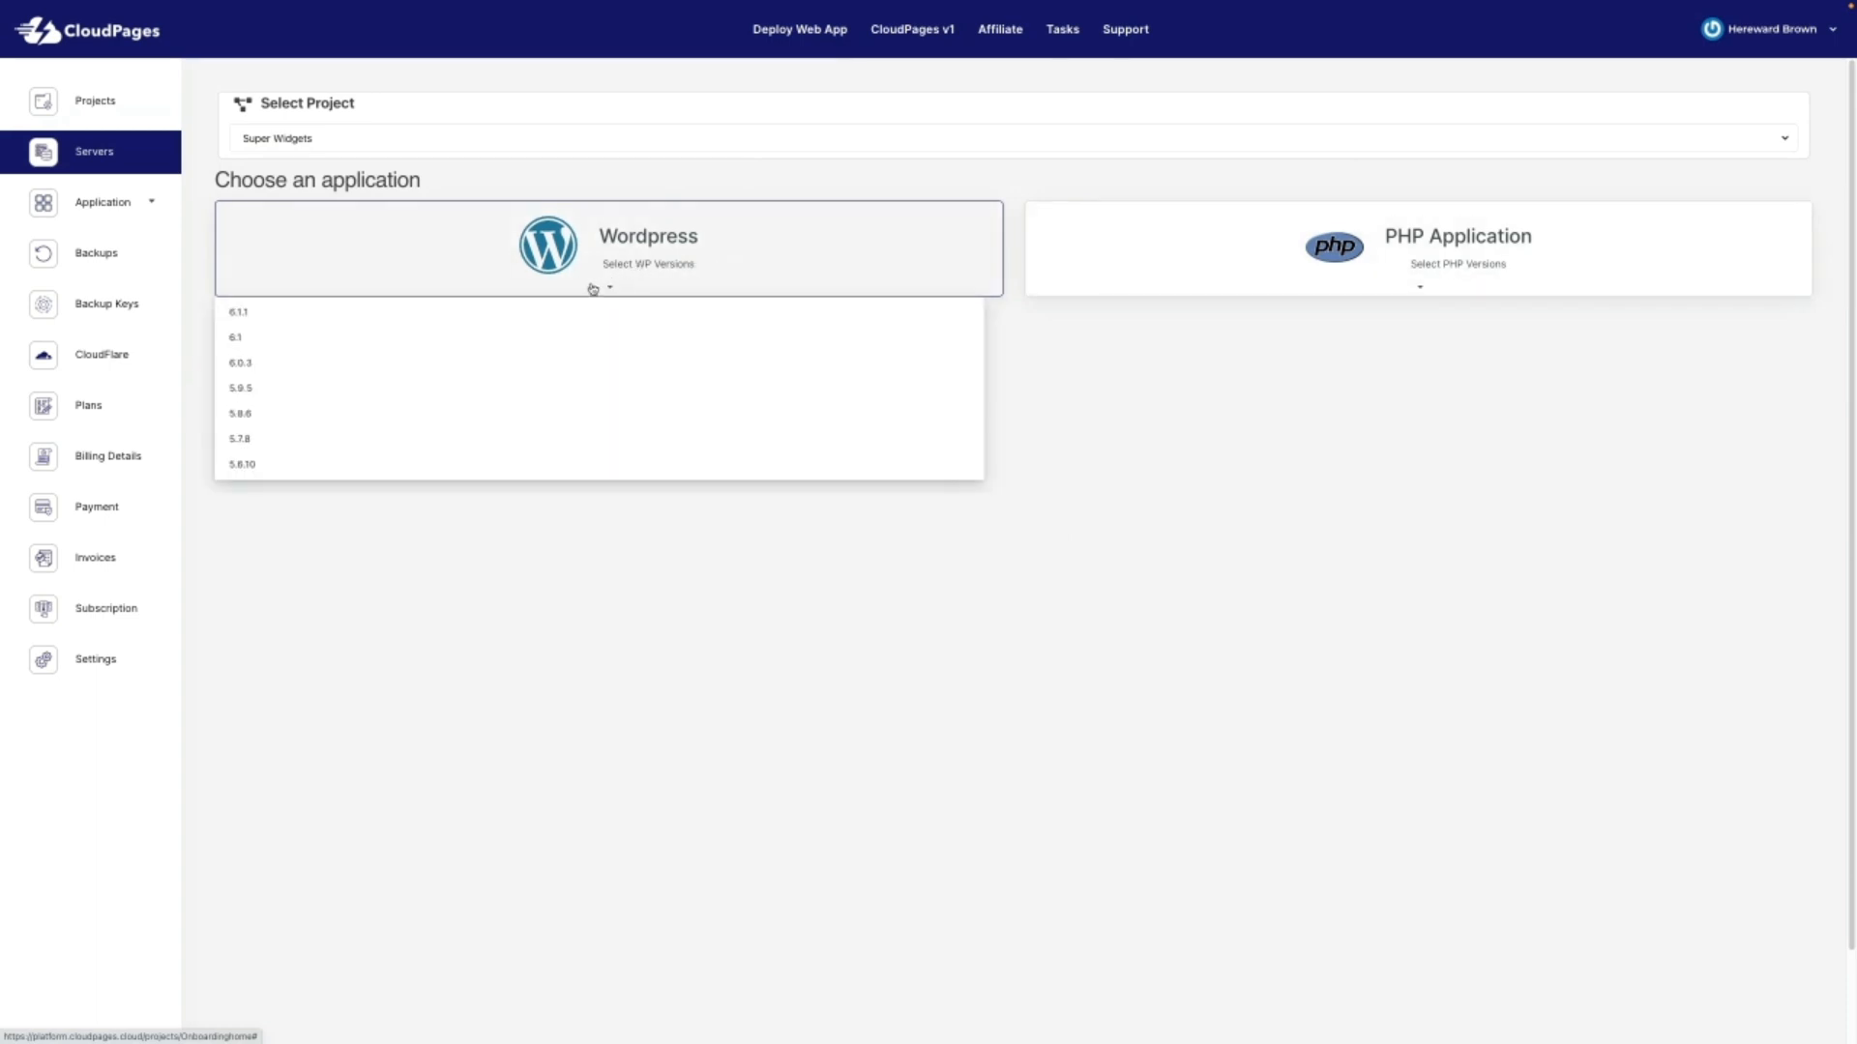
click(301, 315)
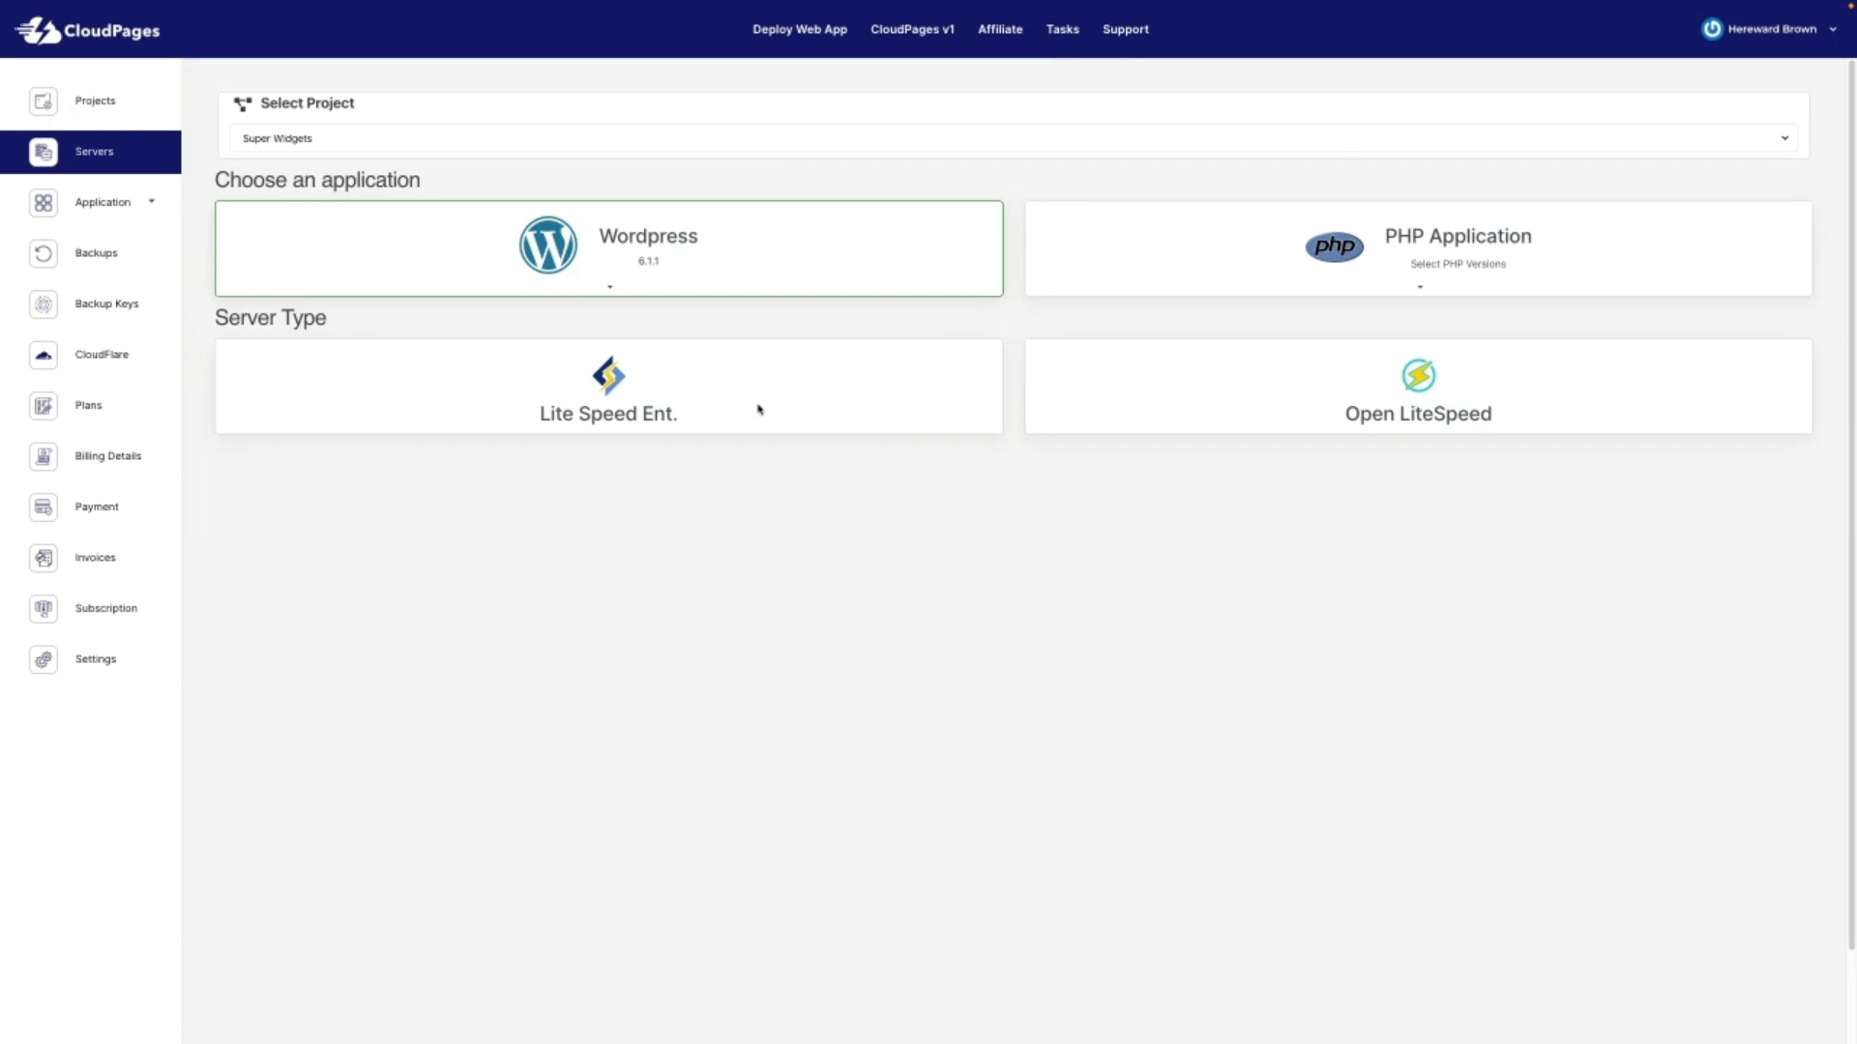
Step: Choose Open LiteSpeed server type, Hetzner provider and the Hetzner Superwidgets 1 API key
click(1243, 394)
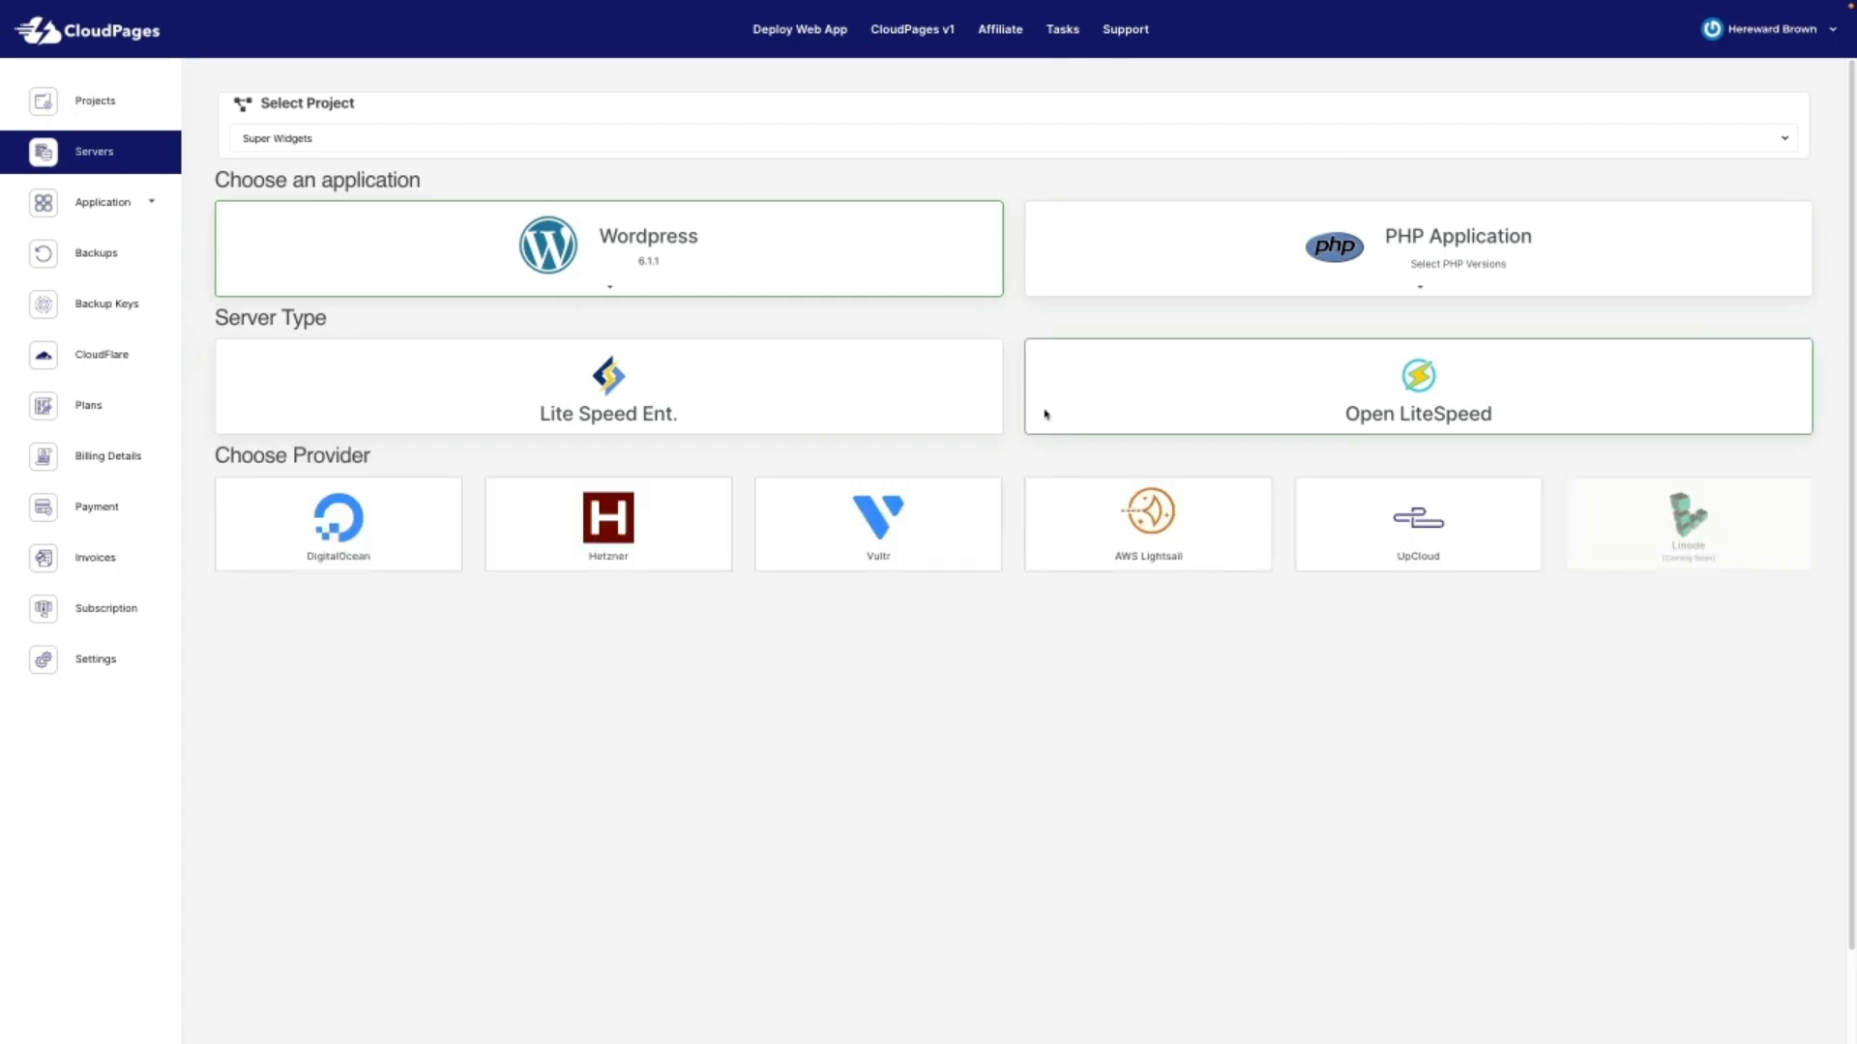
click(594, 526)
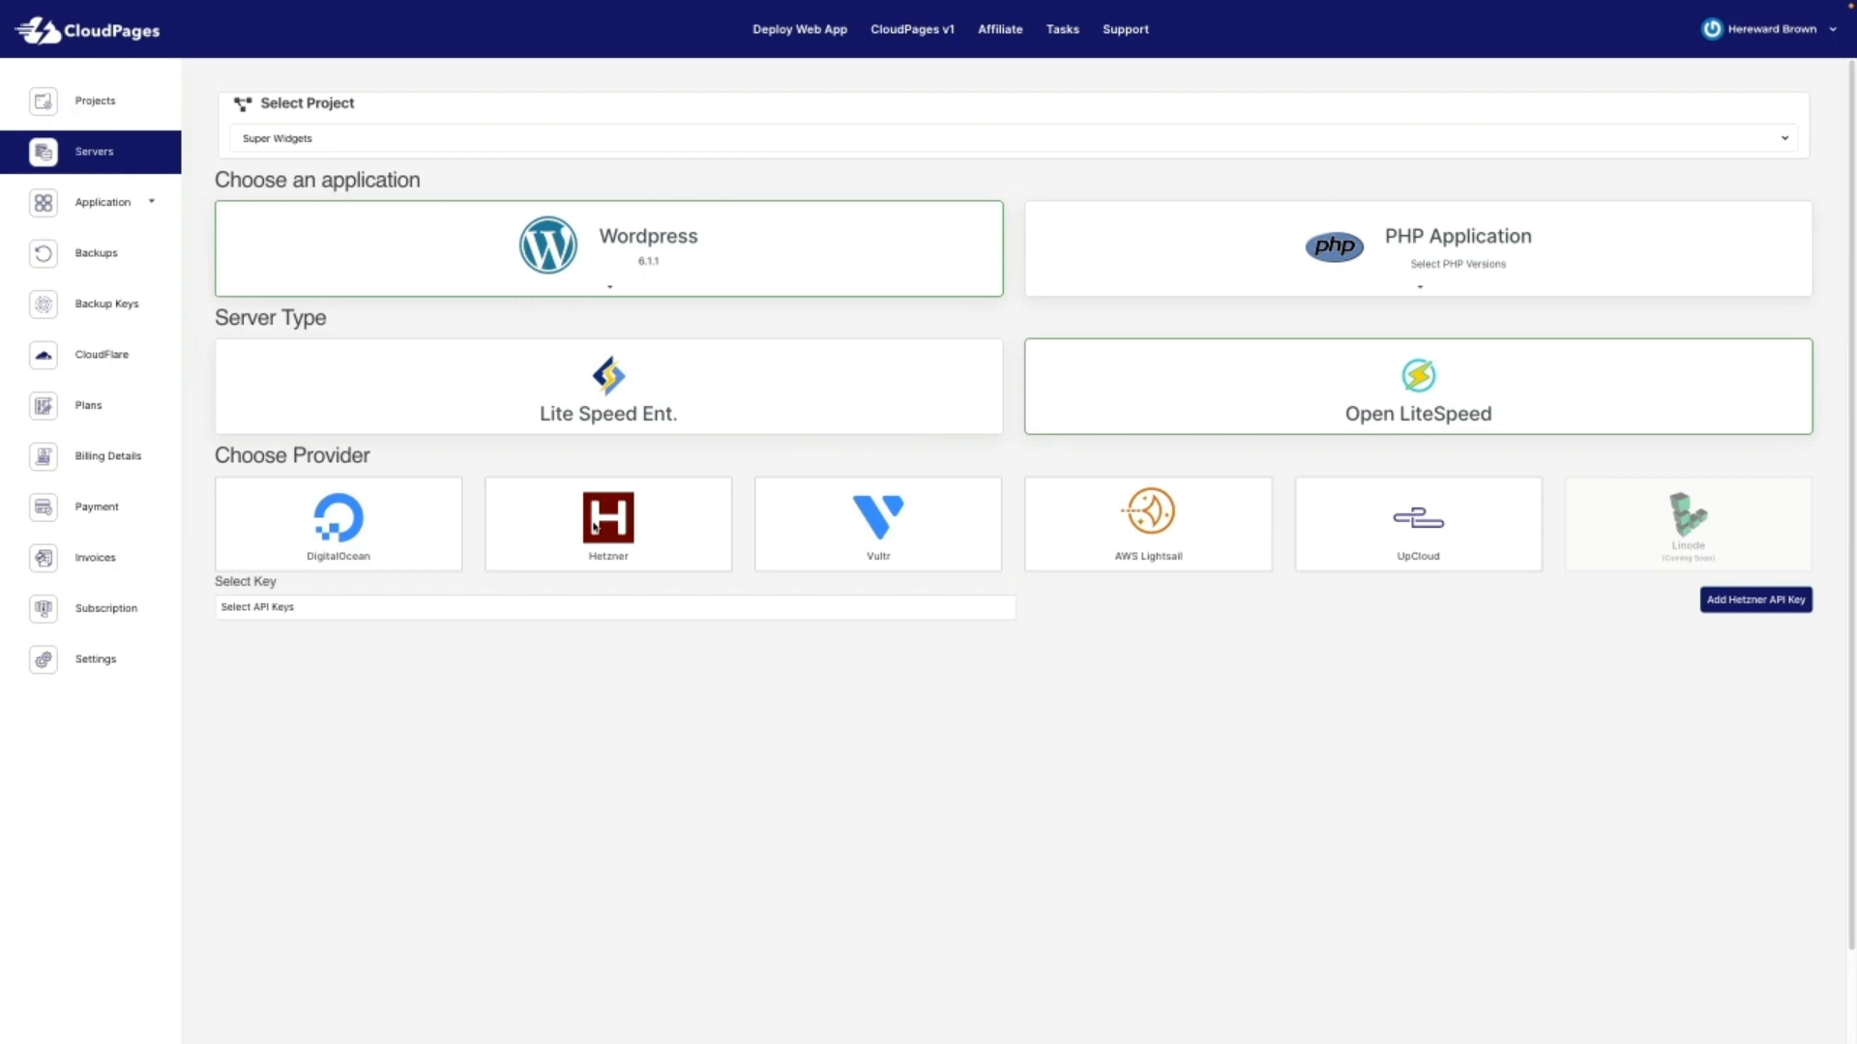
click(707, 615)
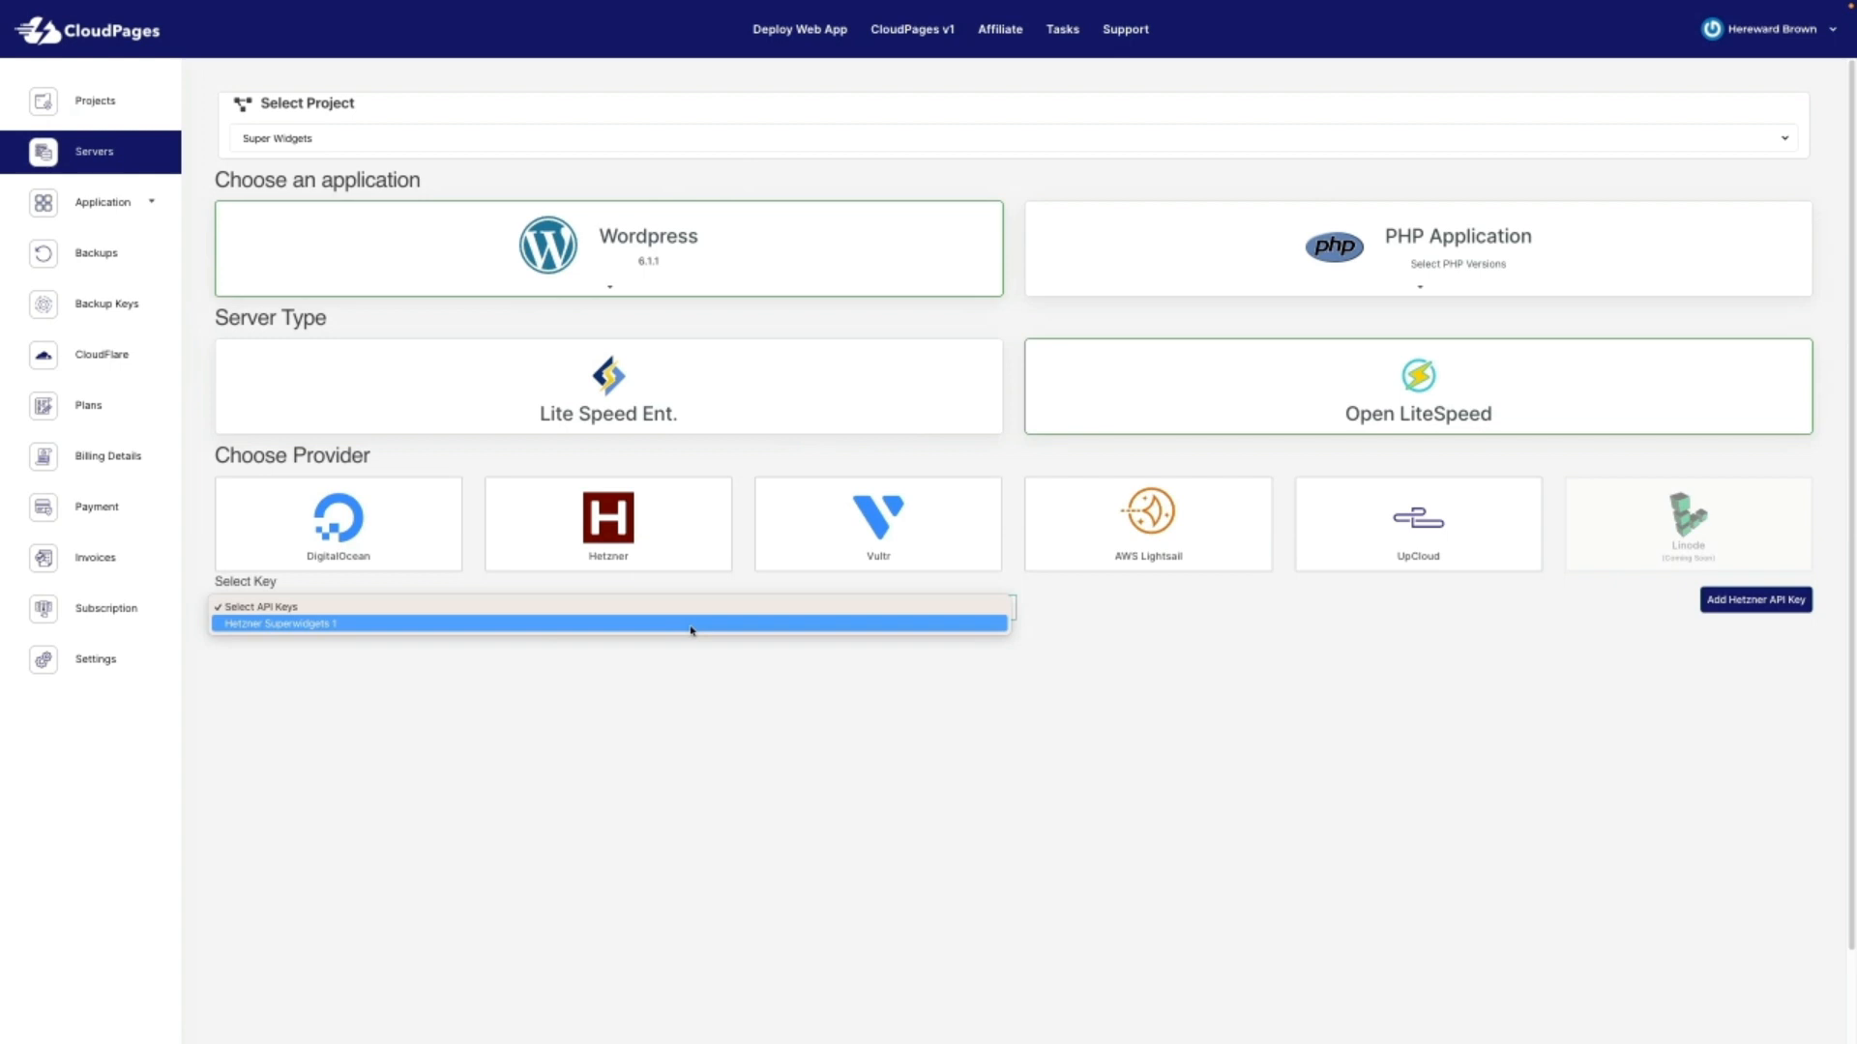
click(1217, 626)
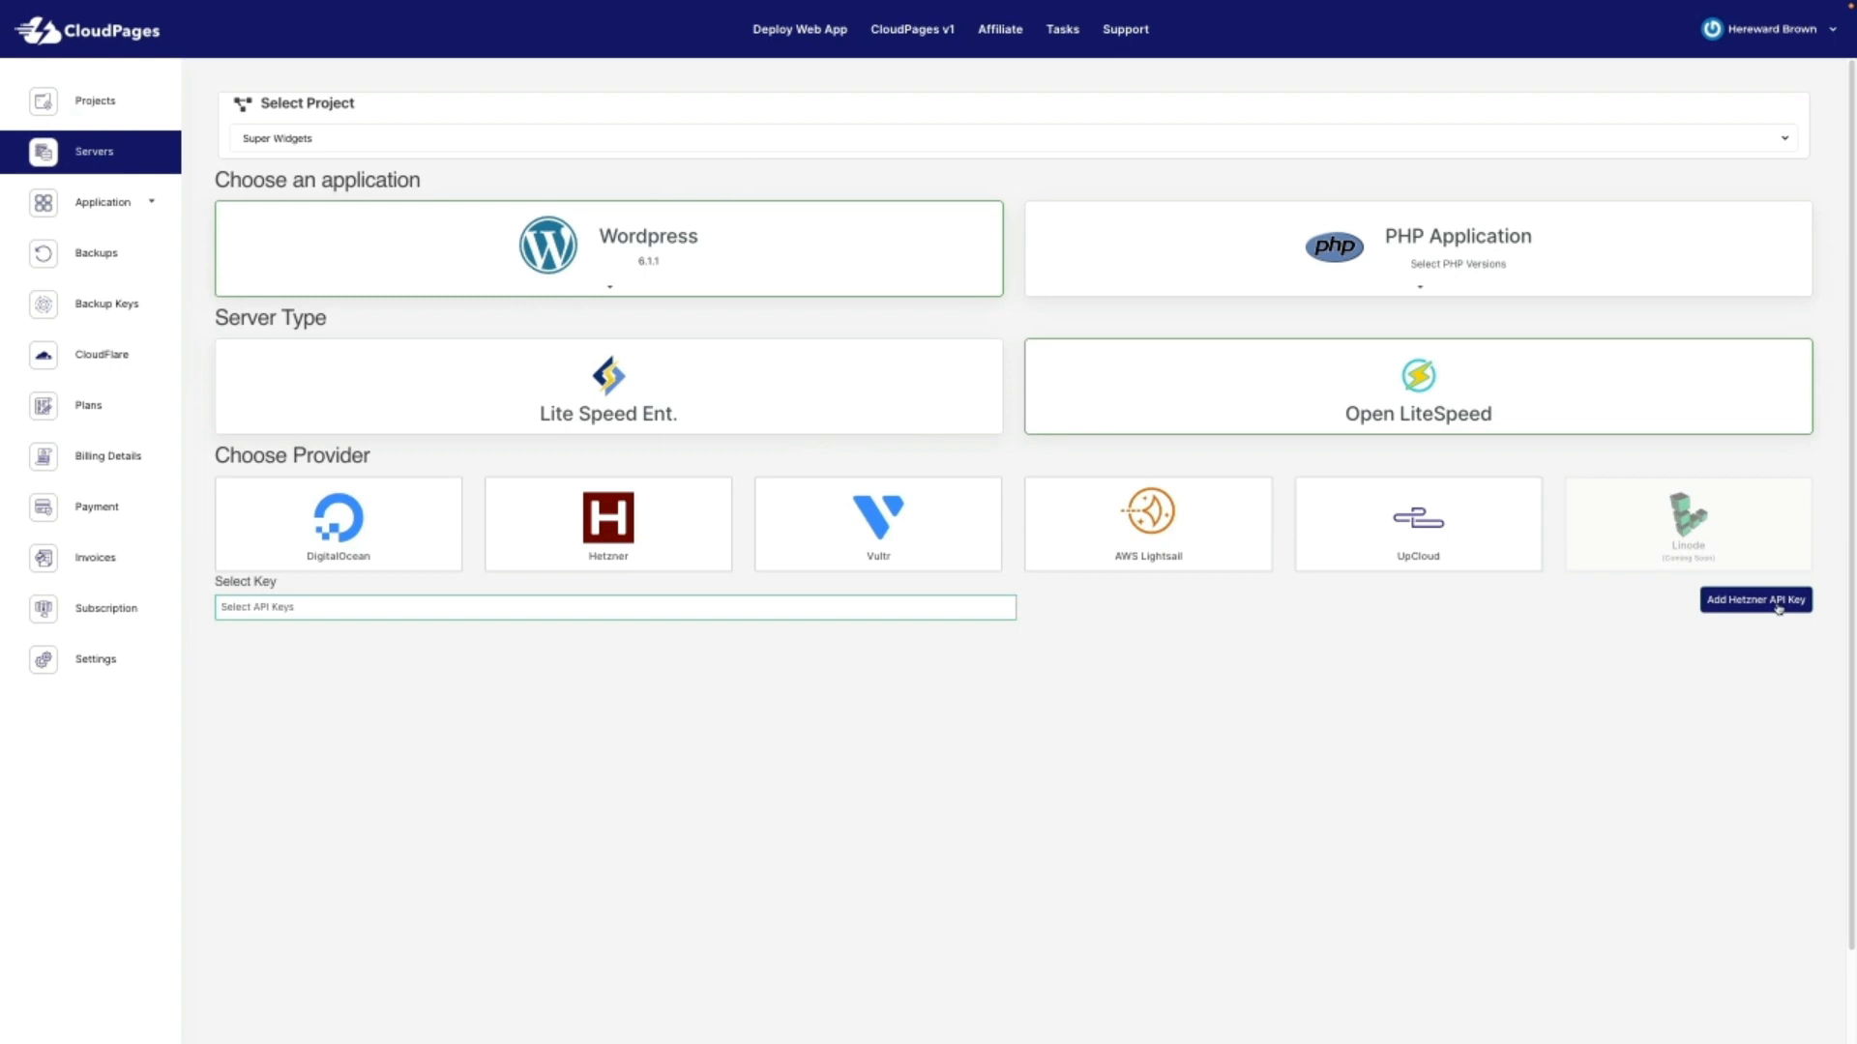
click(473, 606)
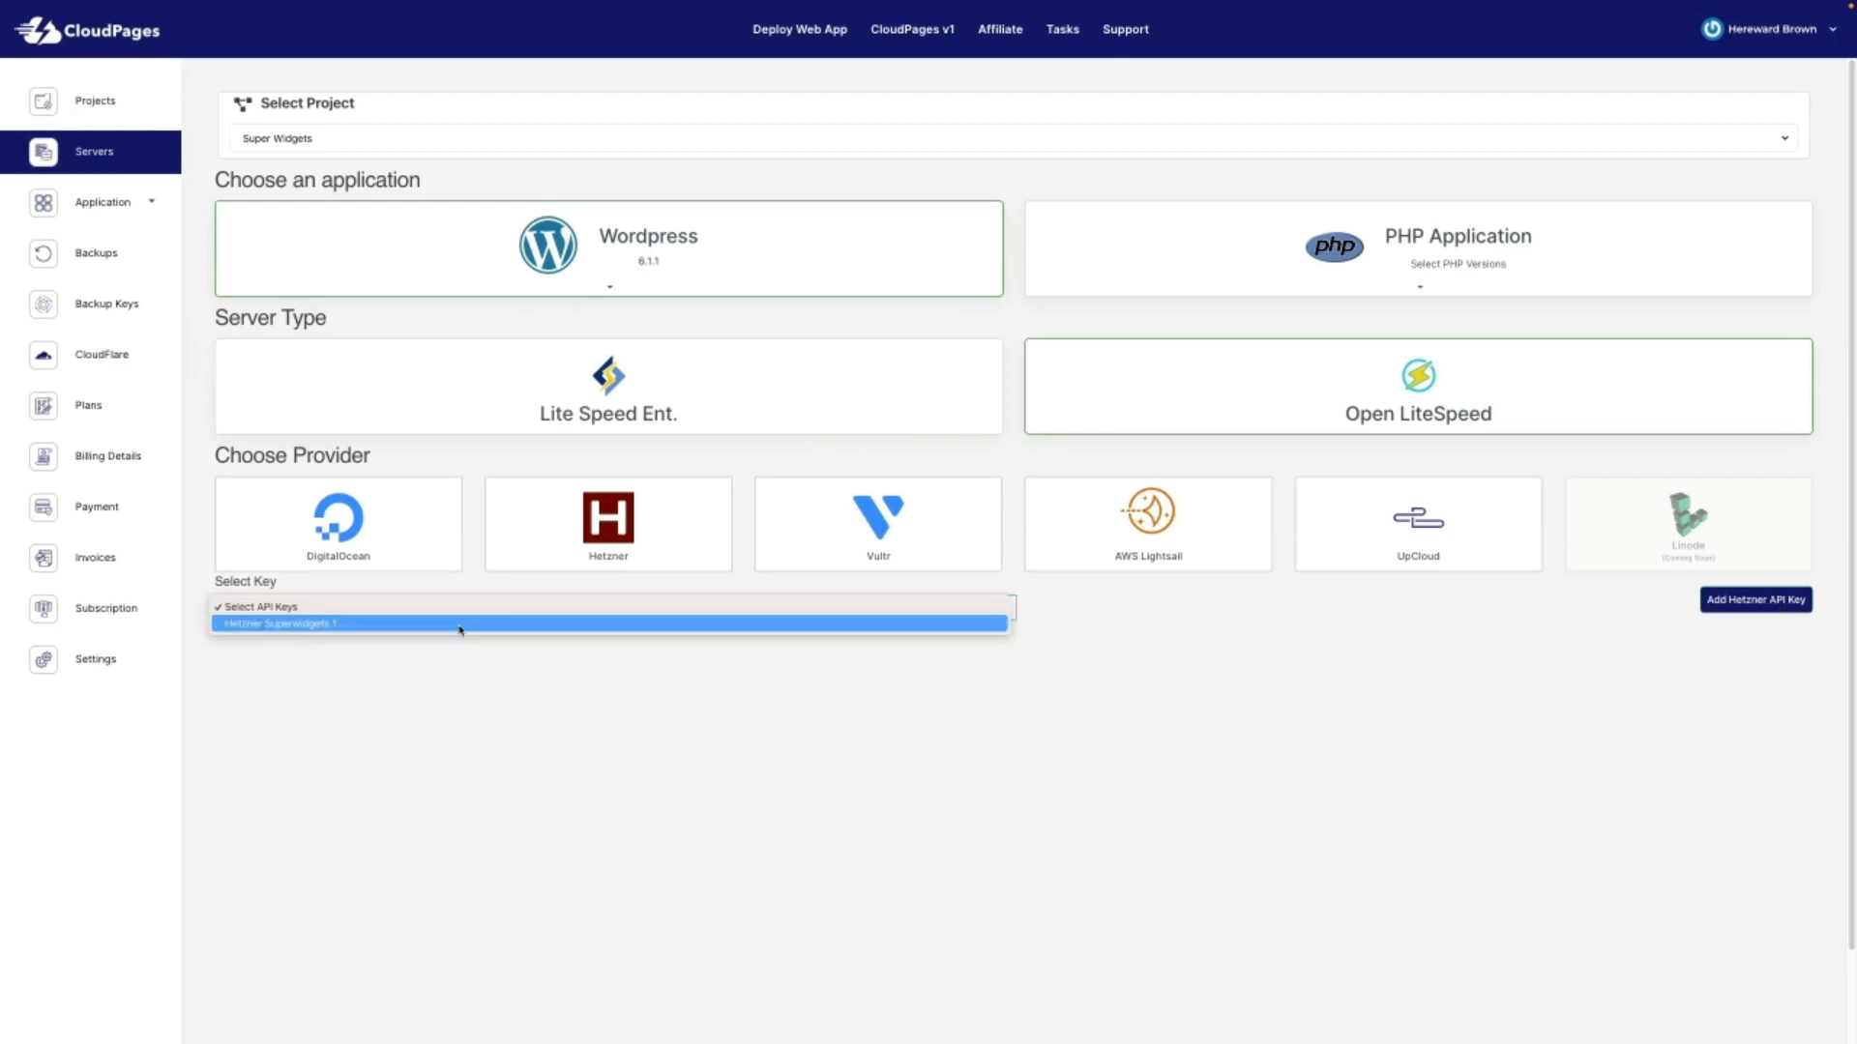
click(460, 626)
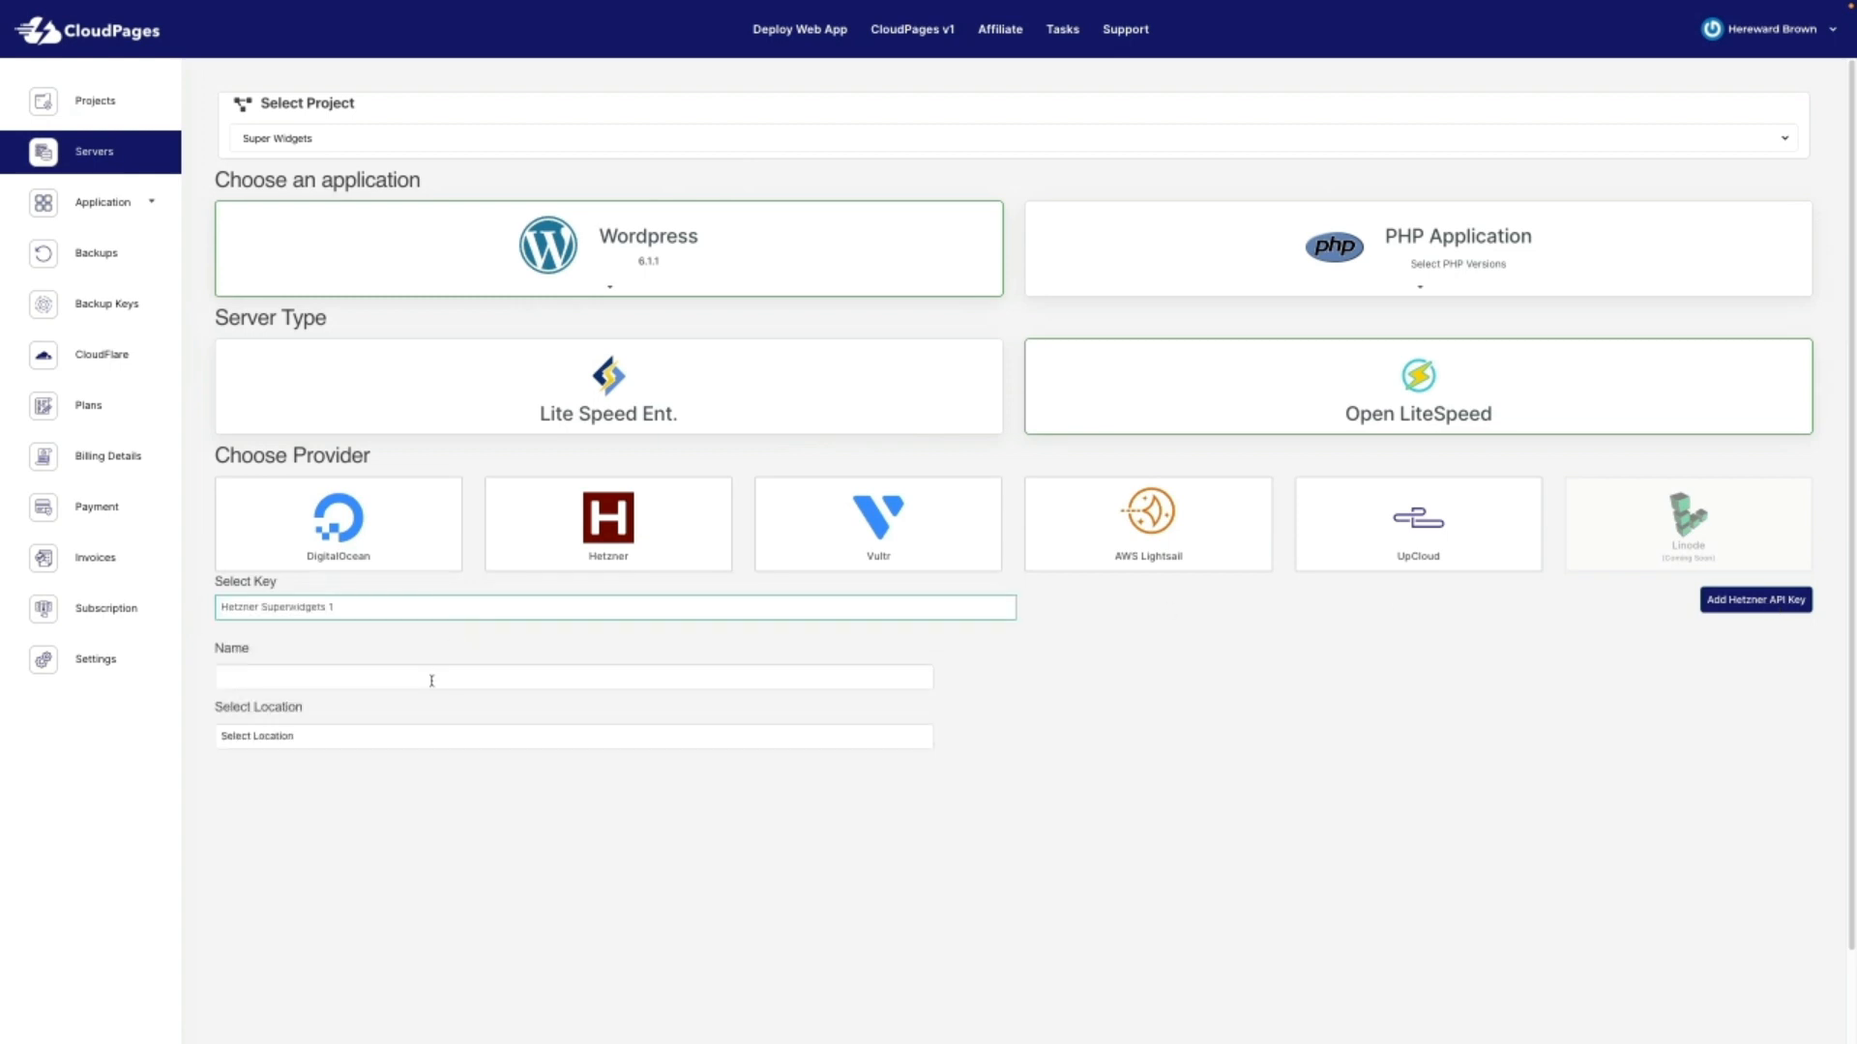
Step: Create server HetznerSuperW1 in Falkenstein on the CX11 plan with OpenLiteSpeed server type
click(368, 681)
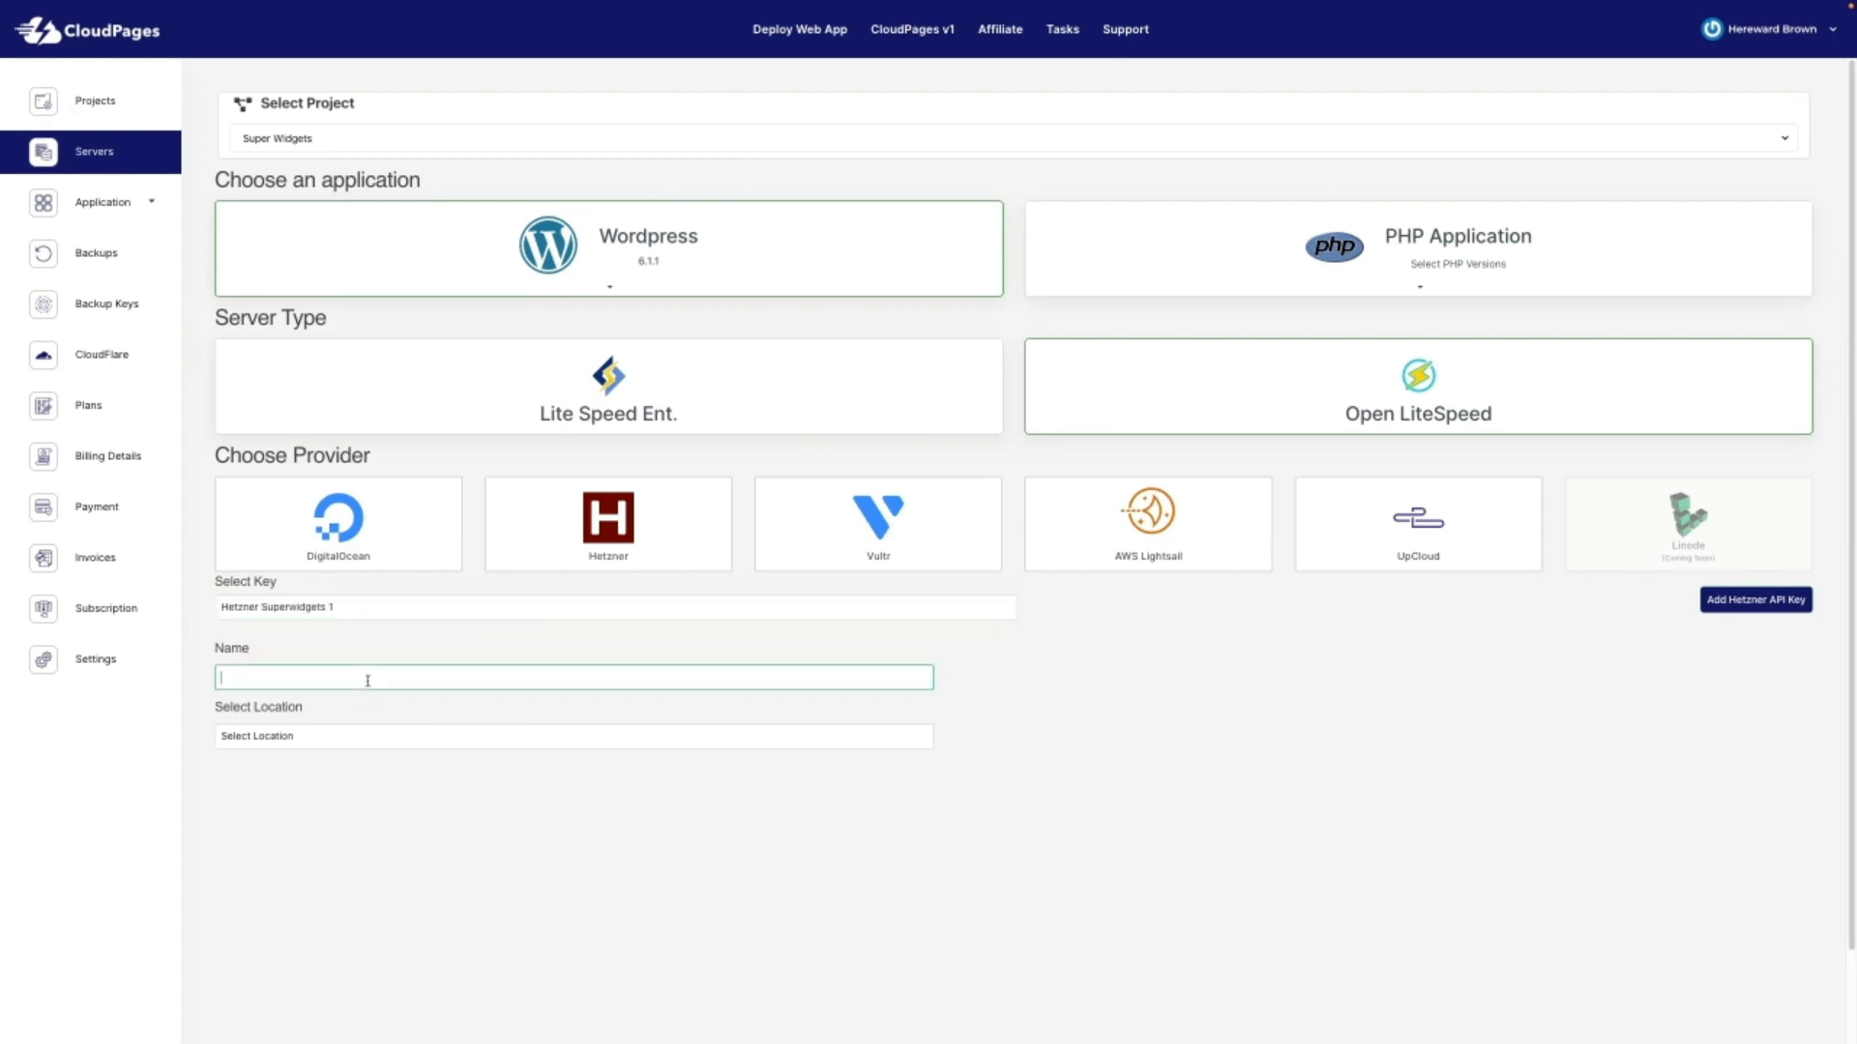
text(HetznerSu)
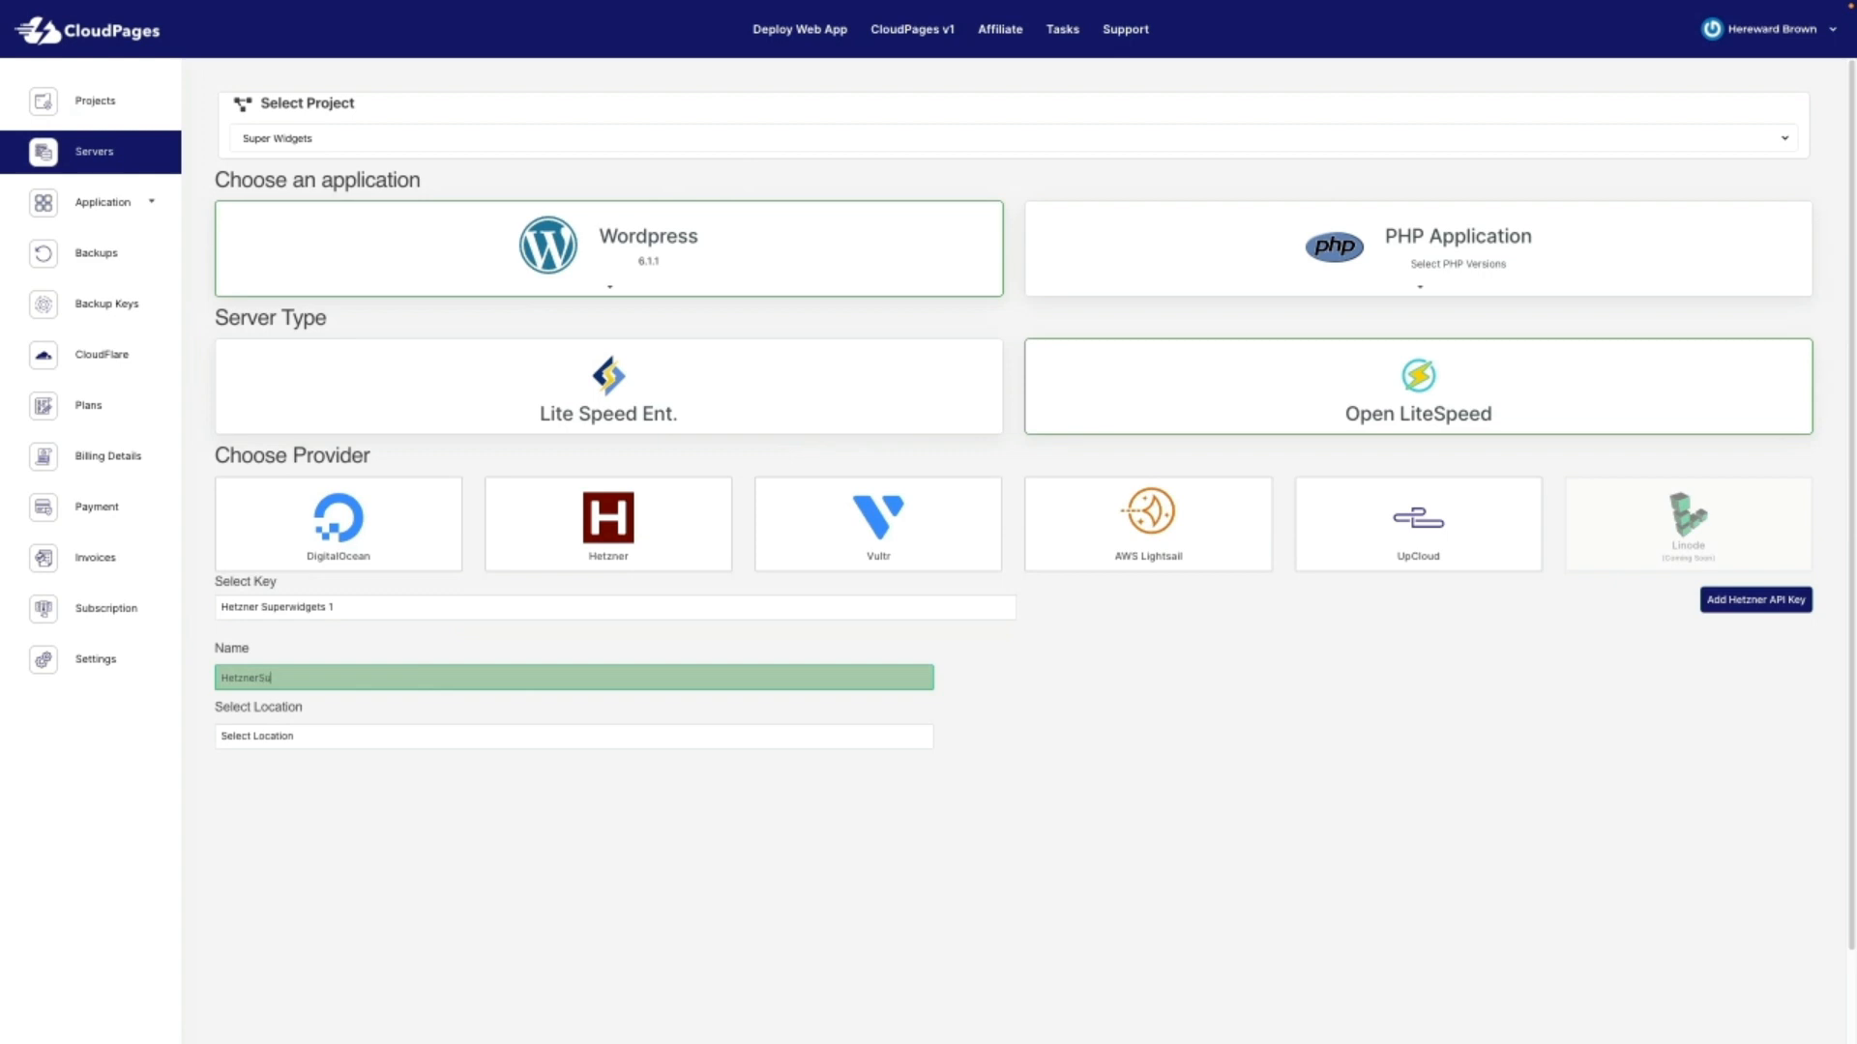
text(perW1)
click(338, 739)
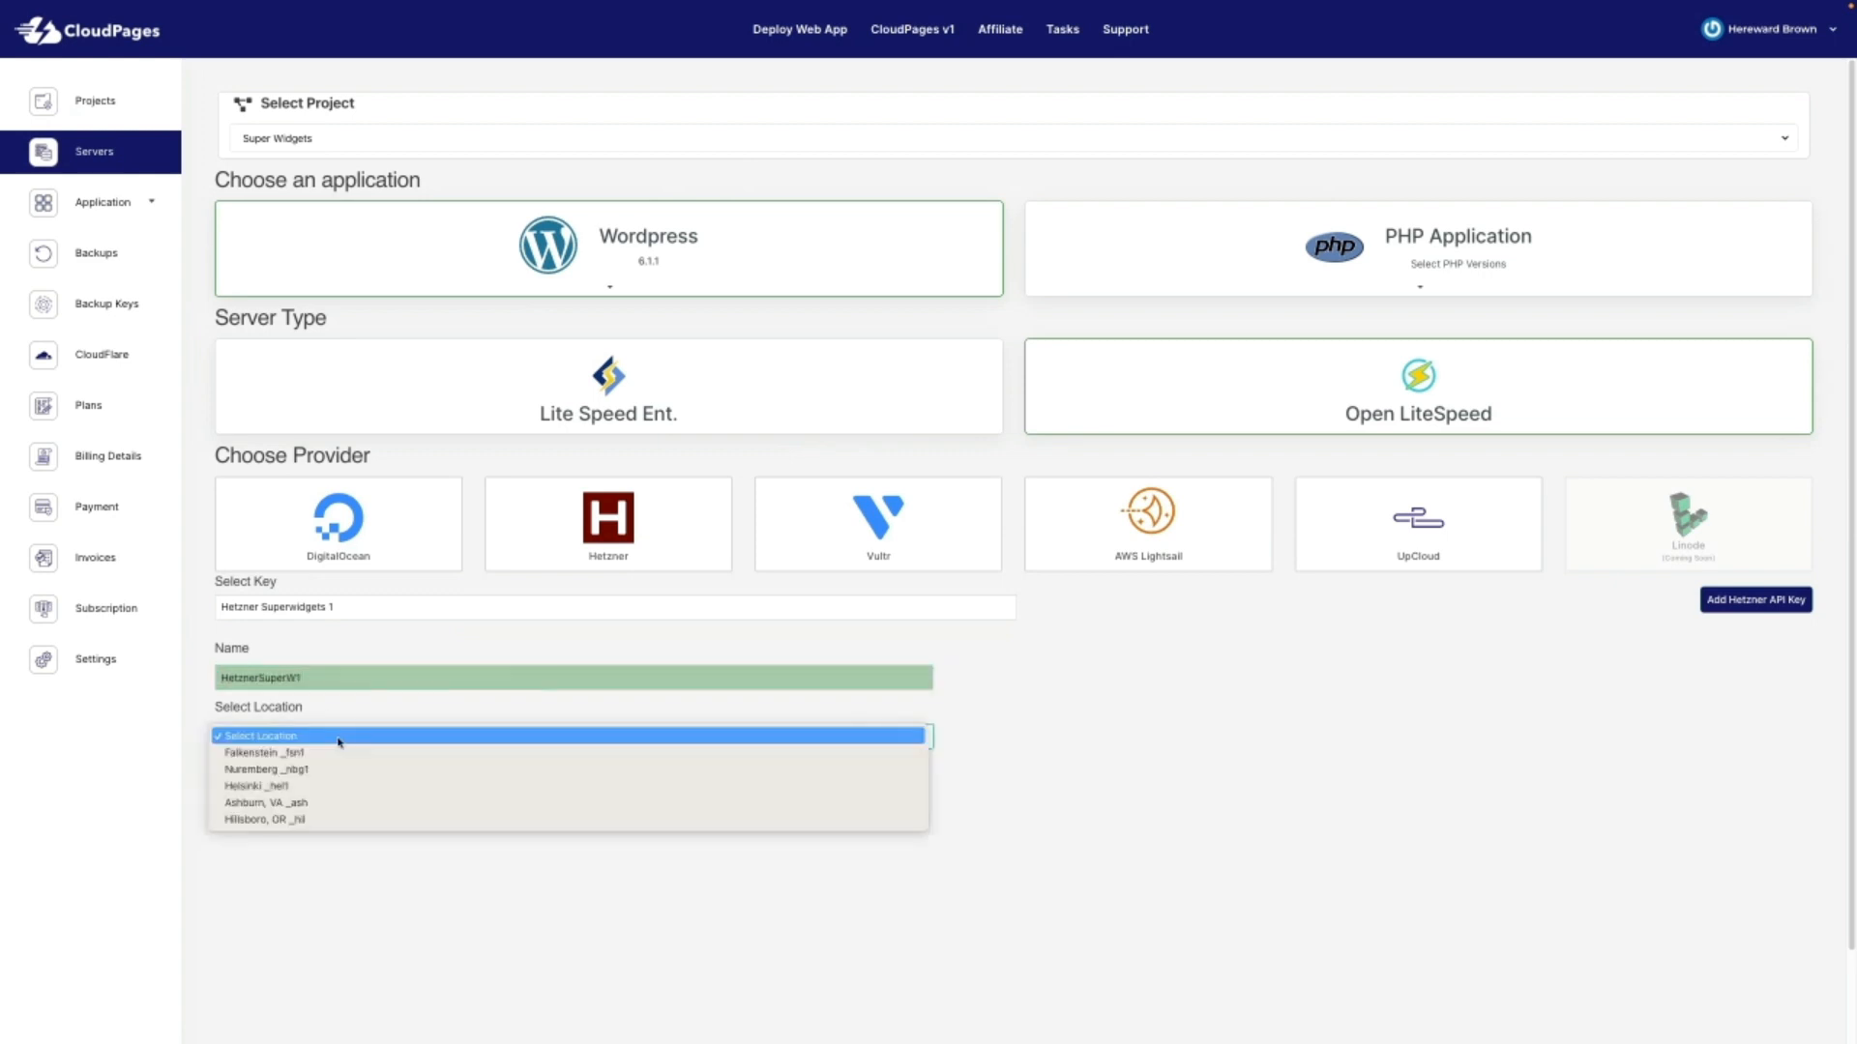
click(337, 753)
click(343, 799)
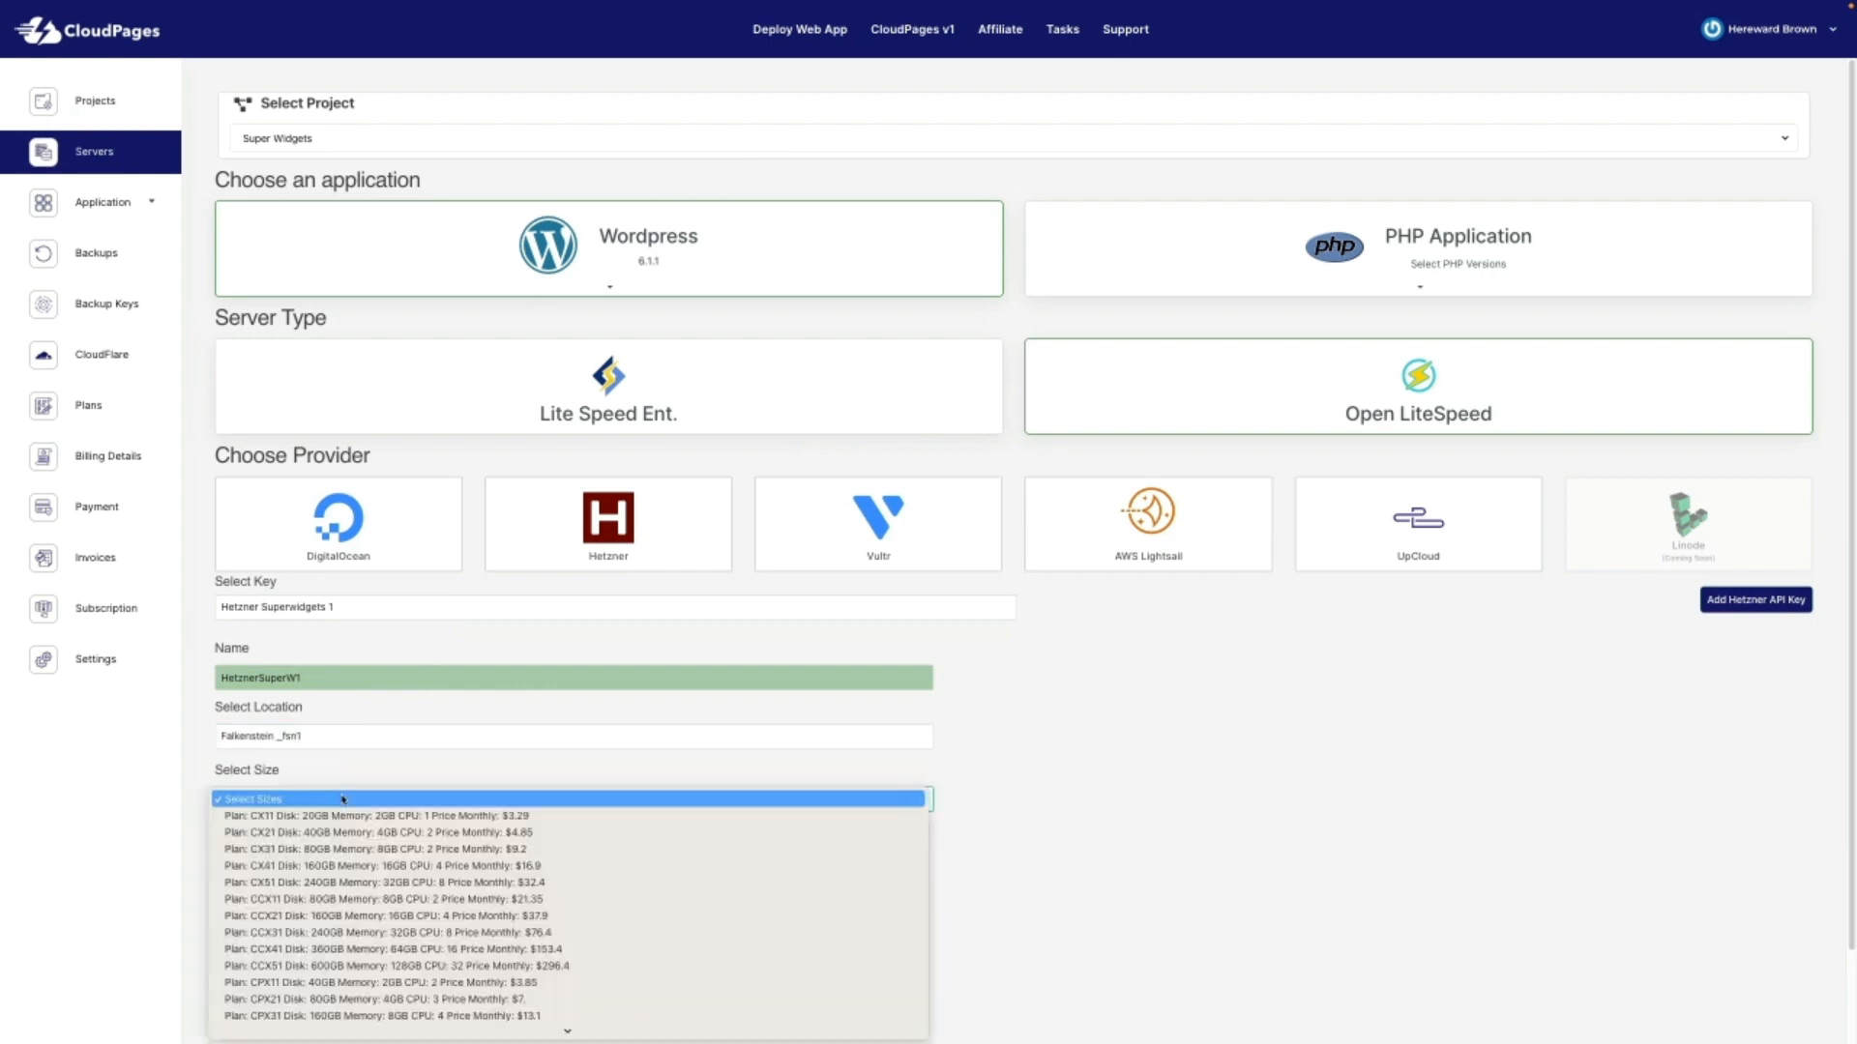
click(341, 816)
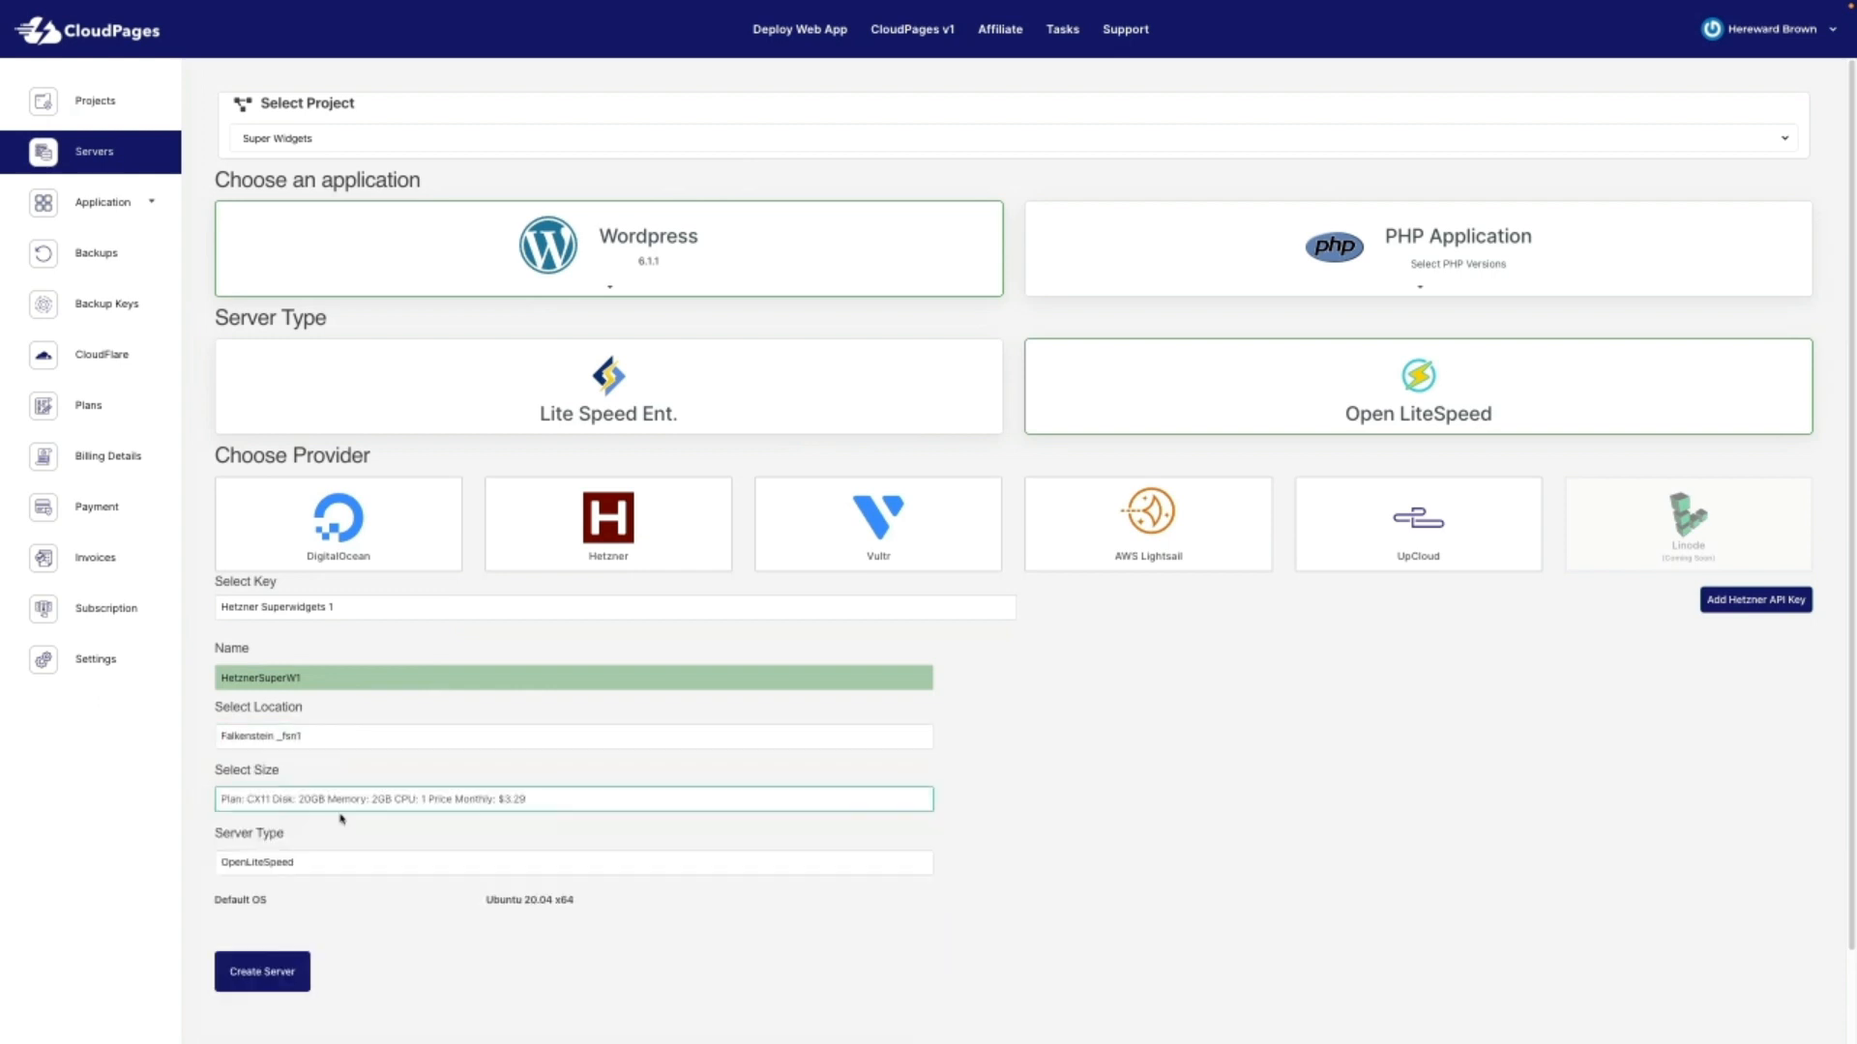
click(341, 865)
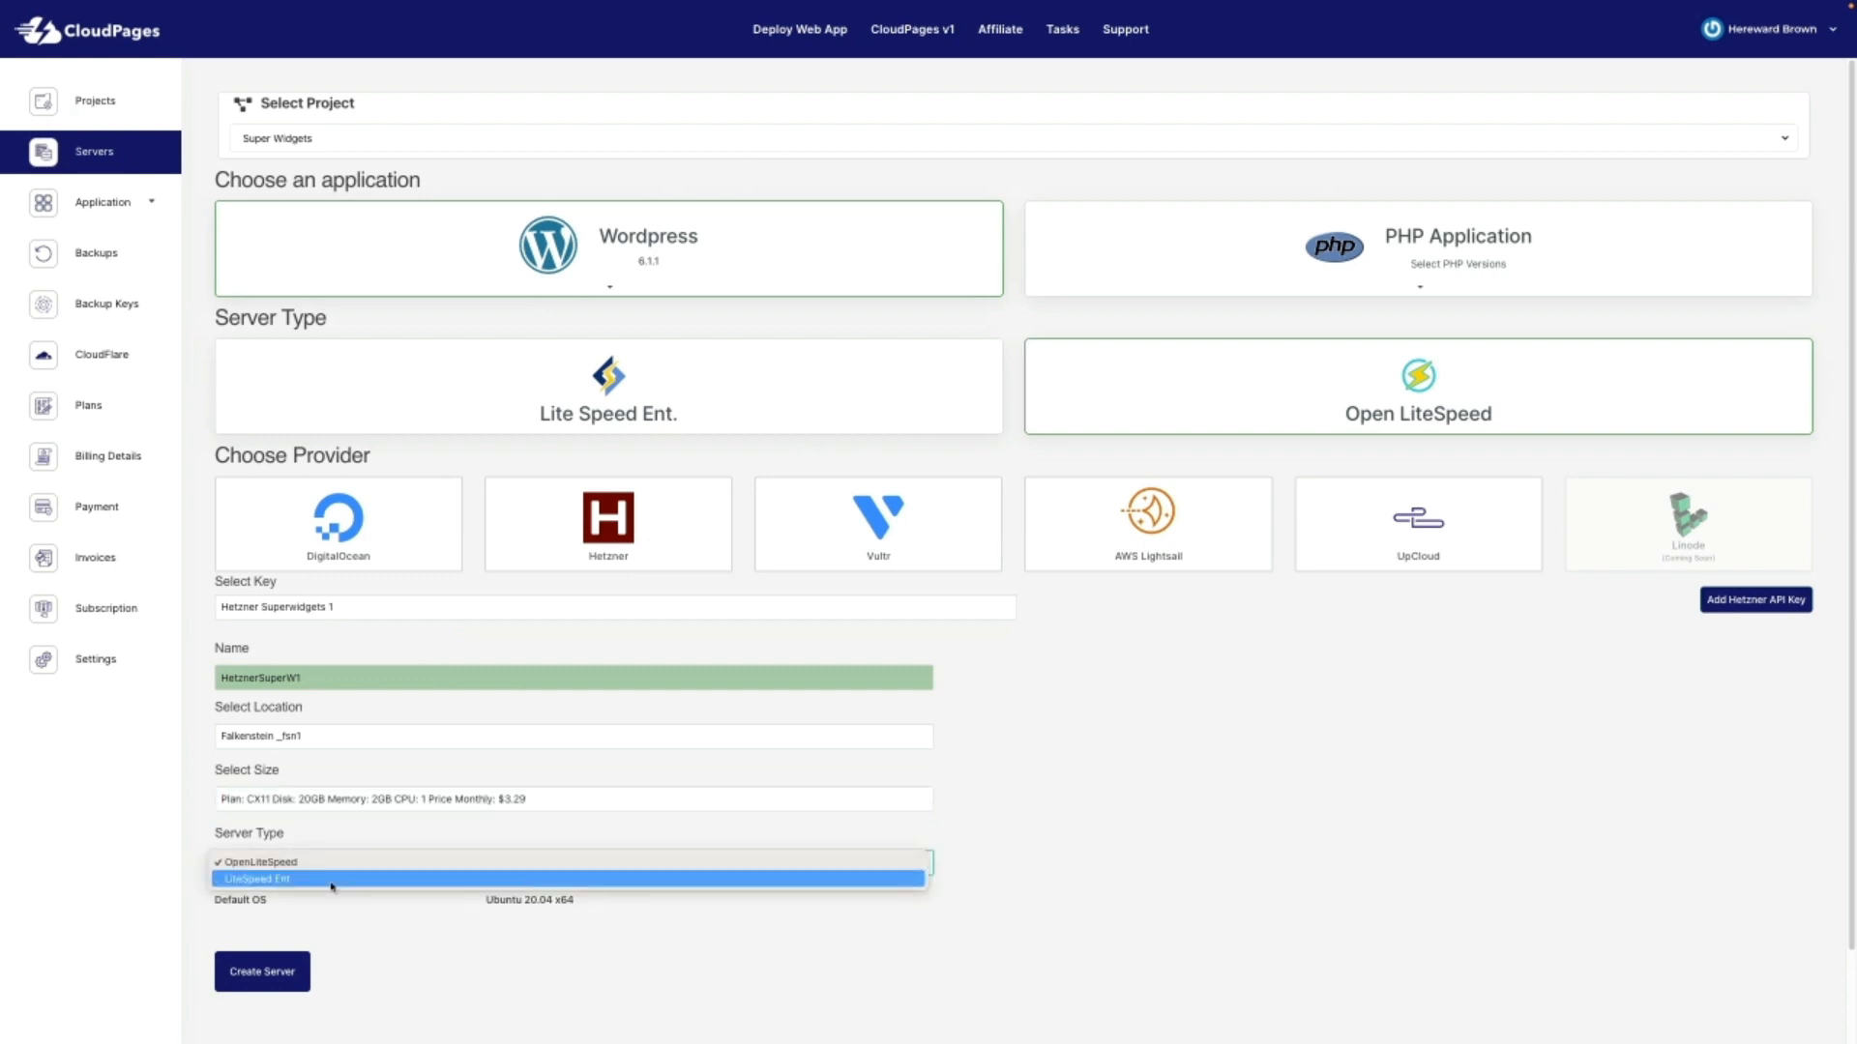
click(332, 879)
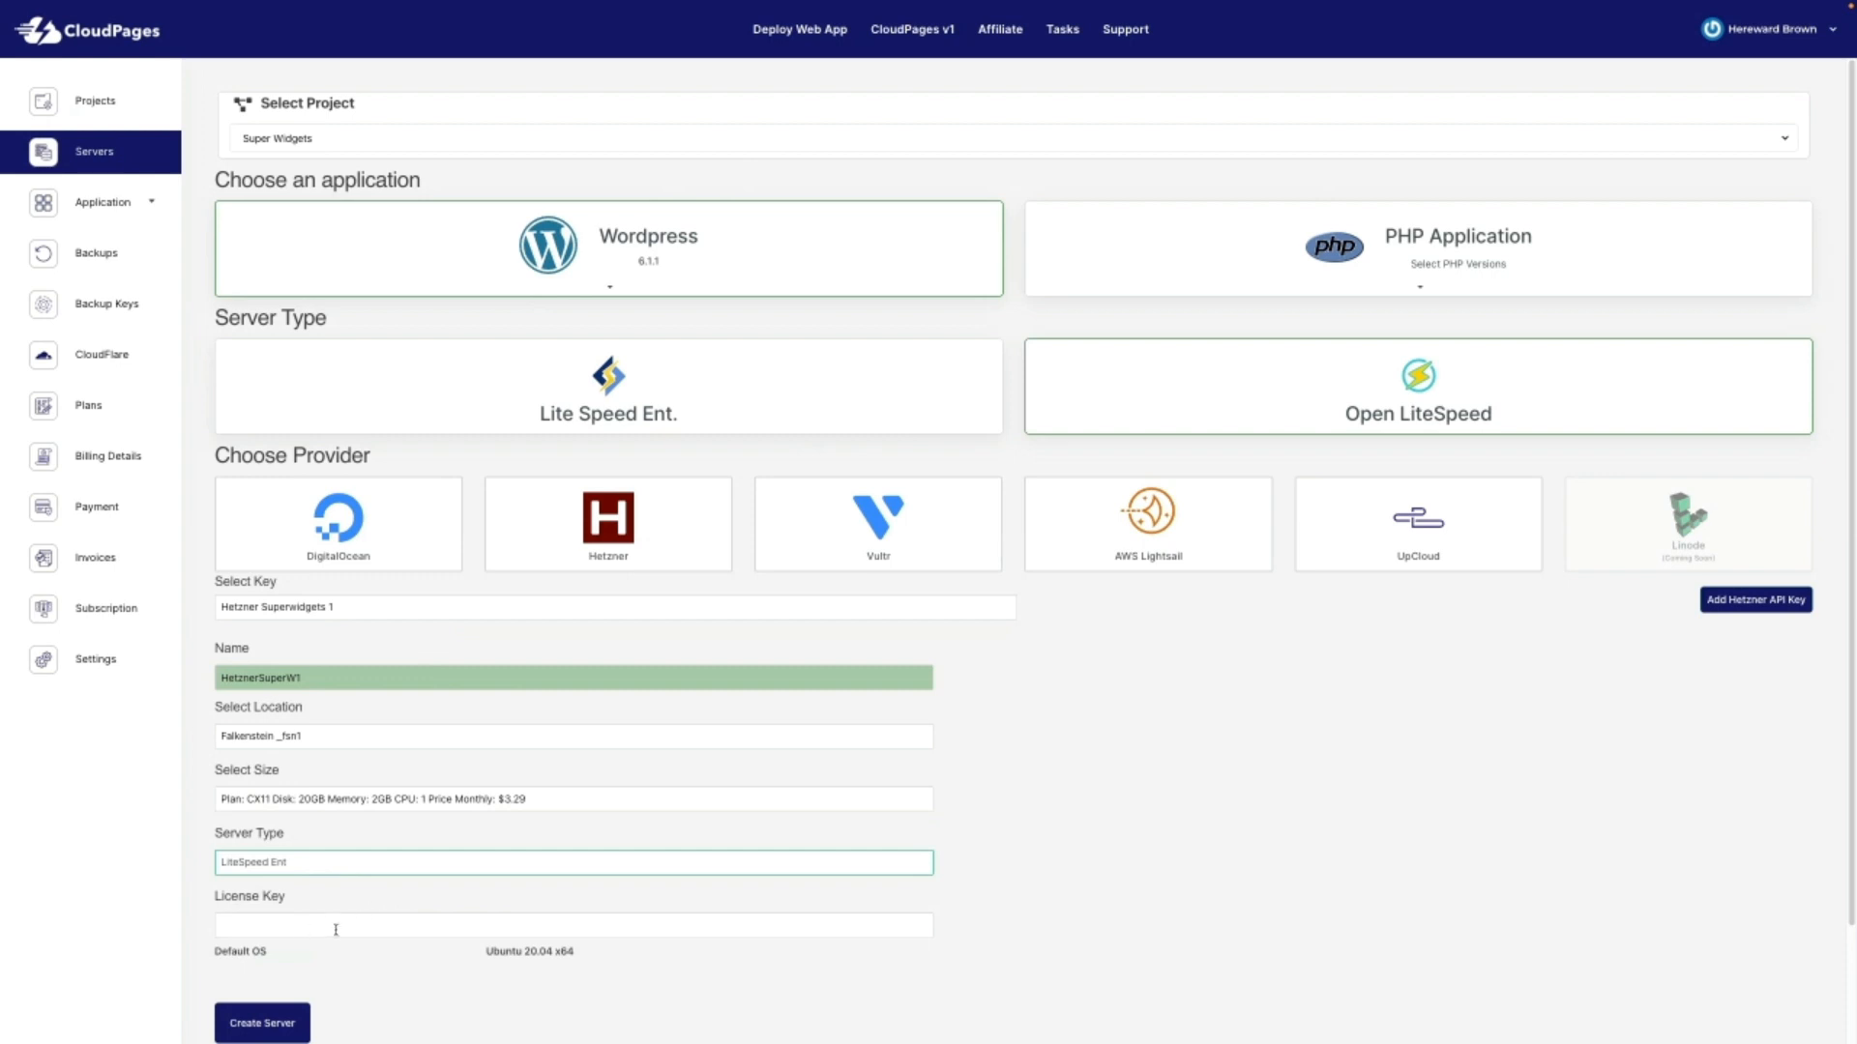
click(387, 862)
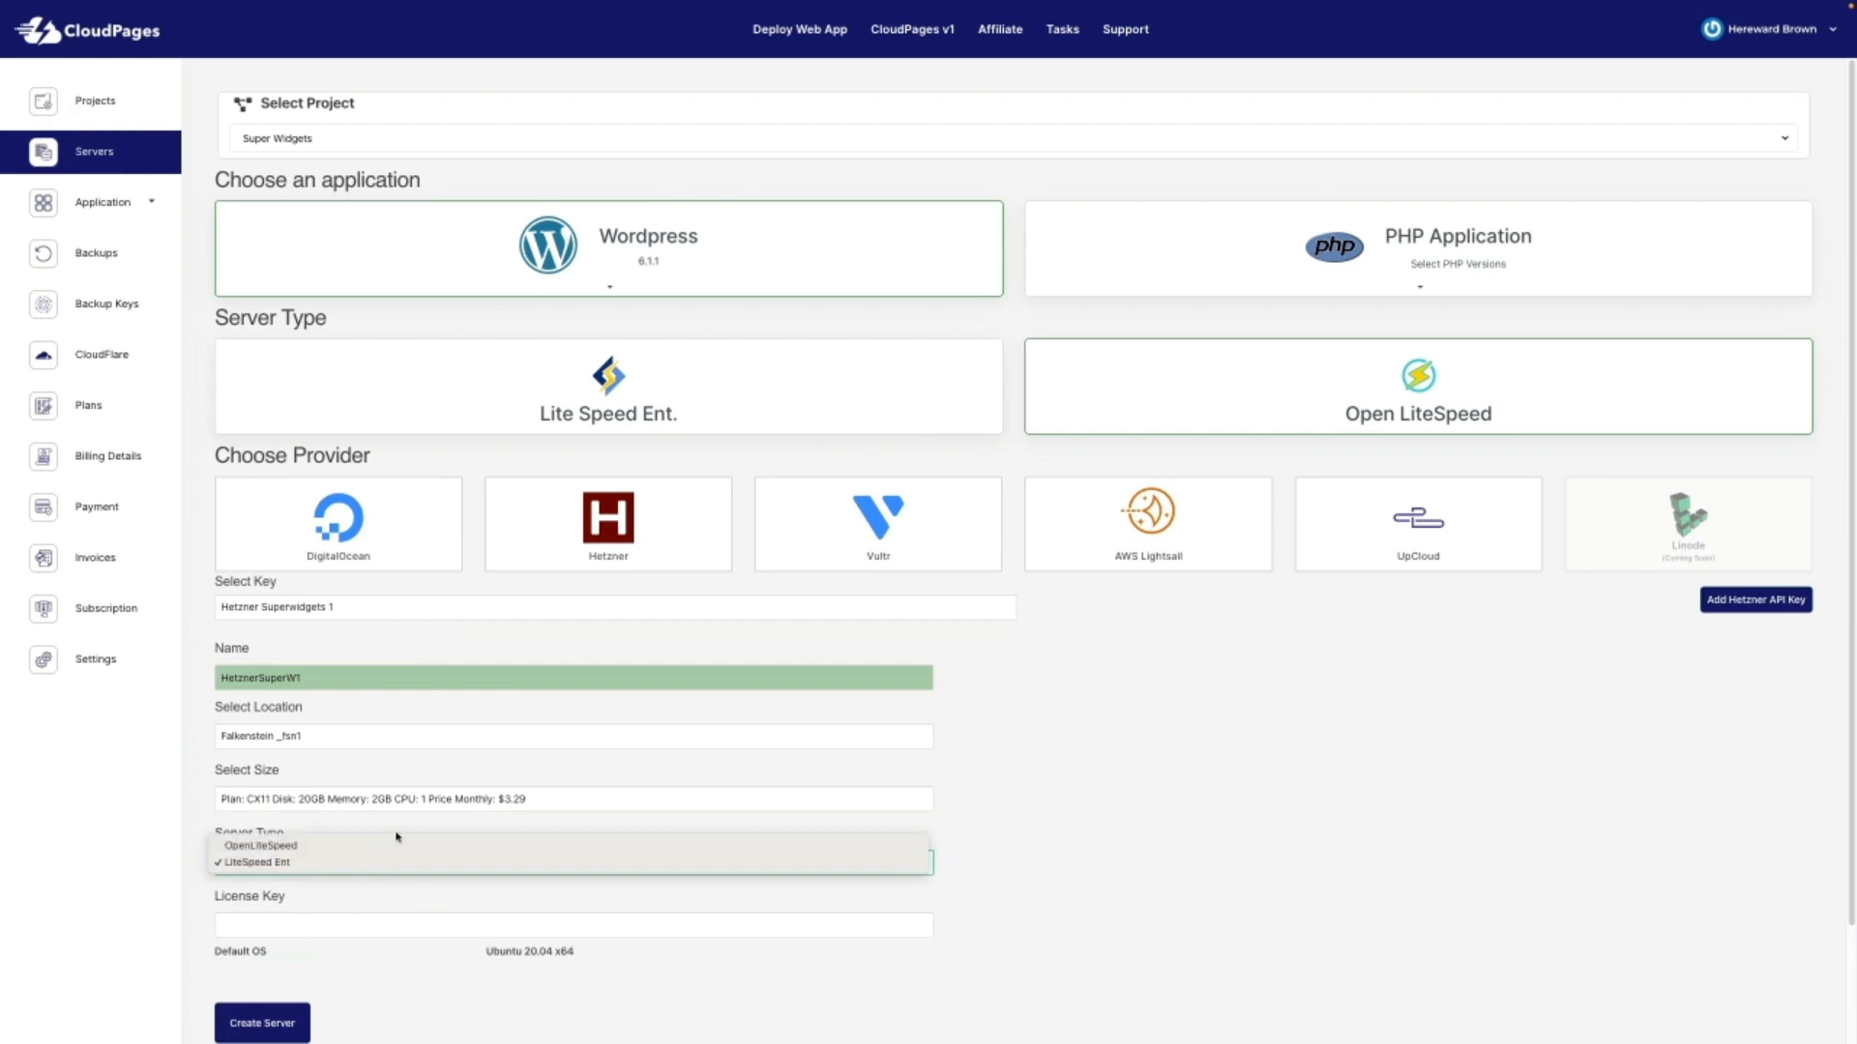
click(390, 847)
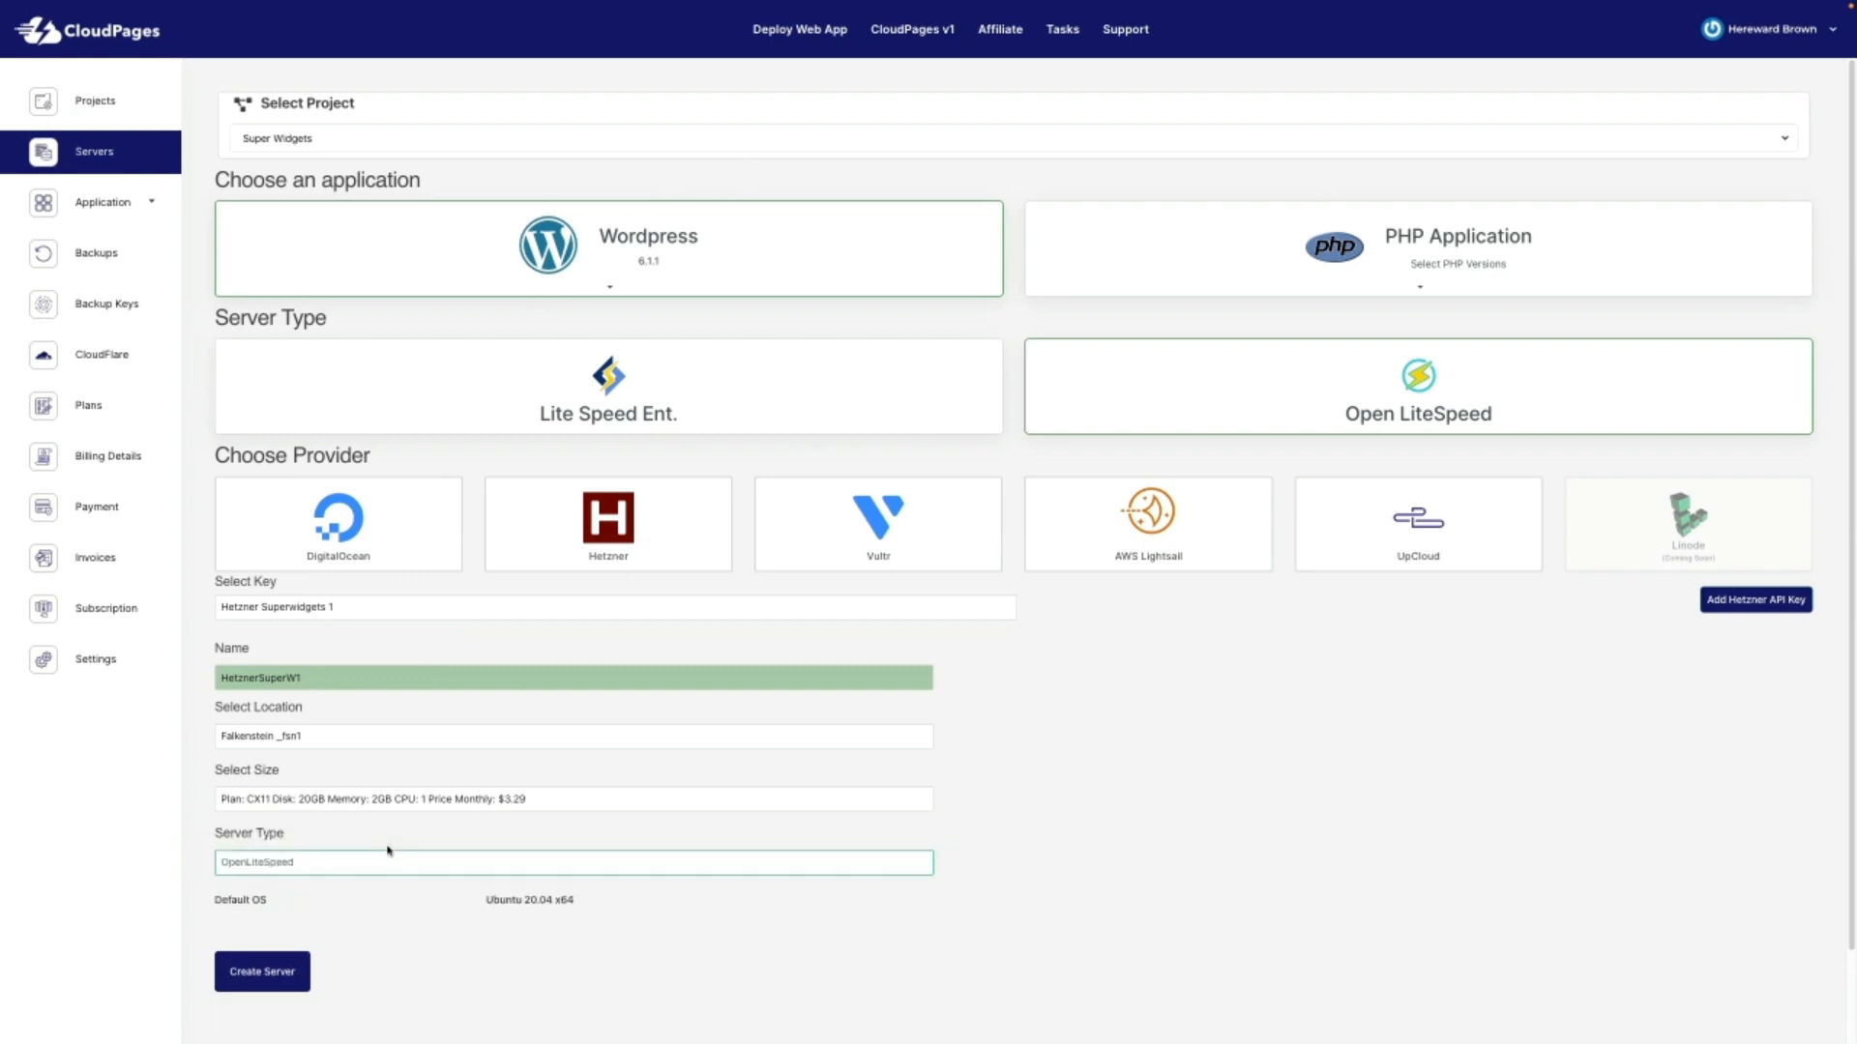
click(258, 973)
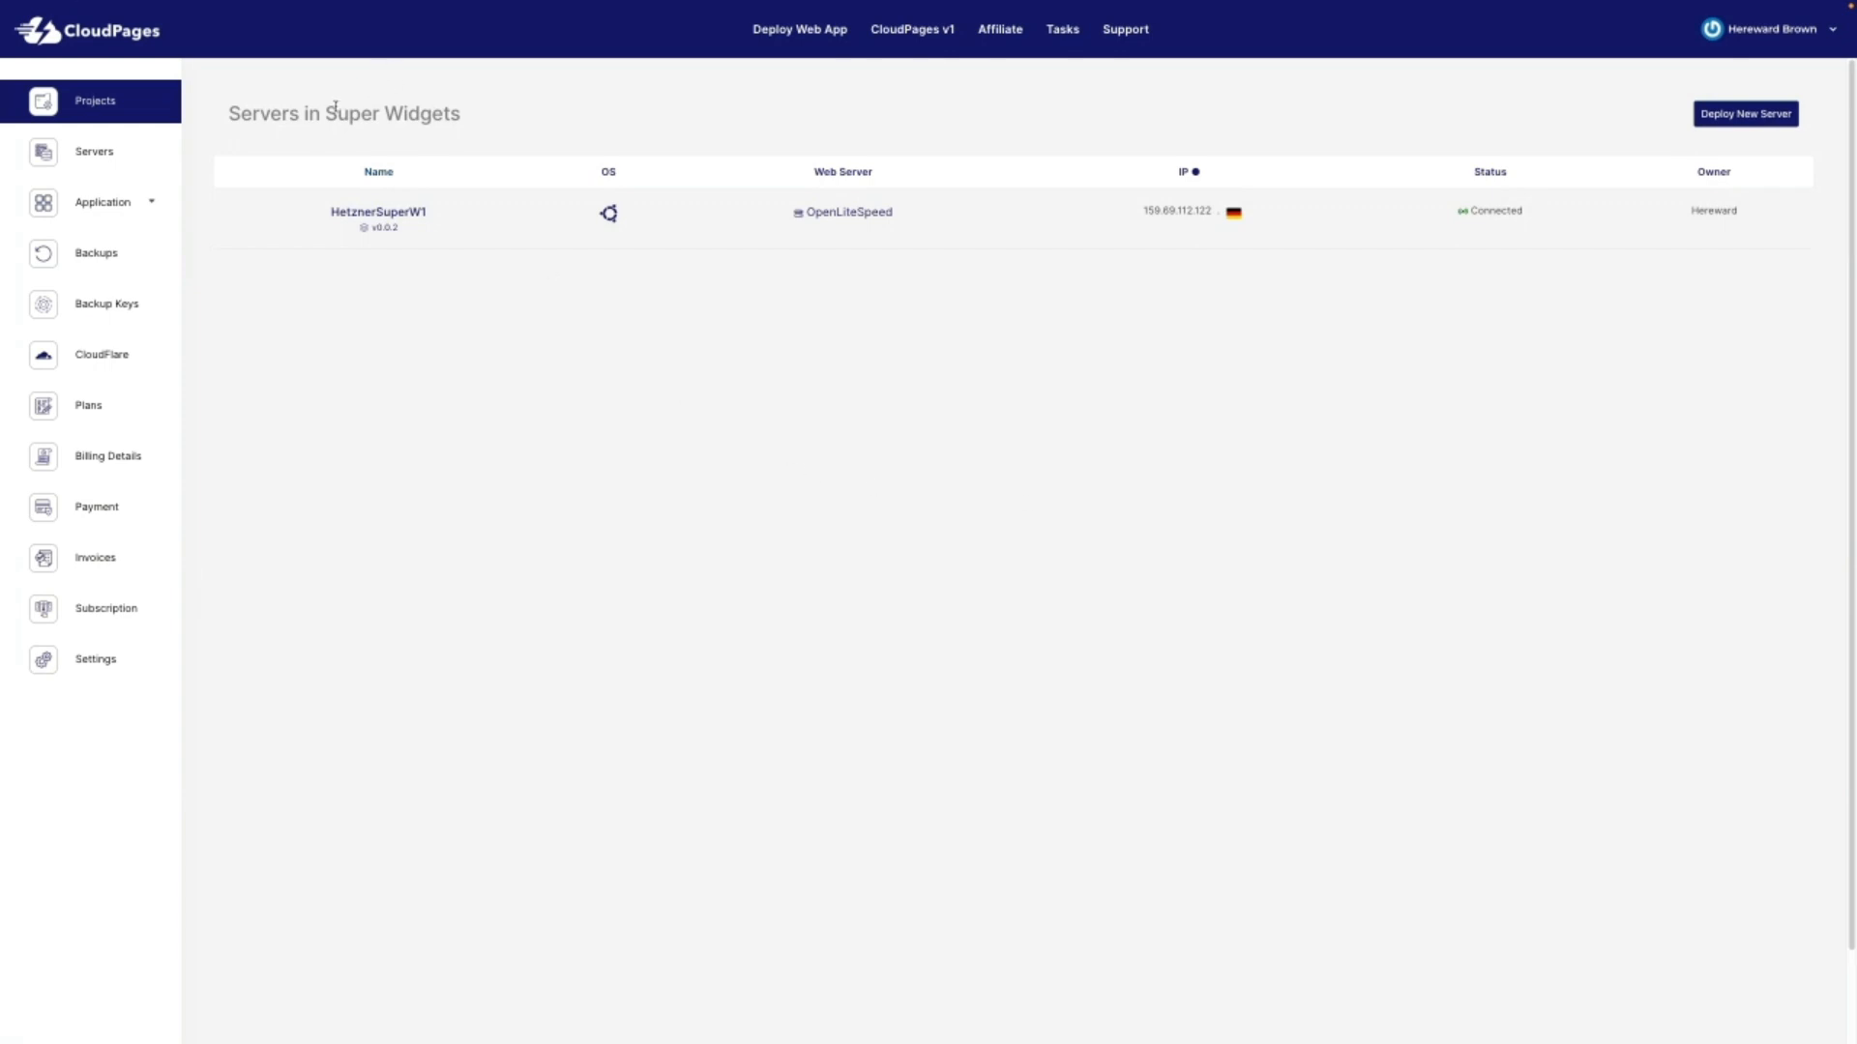
Step: Open HetznerSuperW1's Summary page from the Super Widgets server table
drag(326, 113, 568, 114)
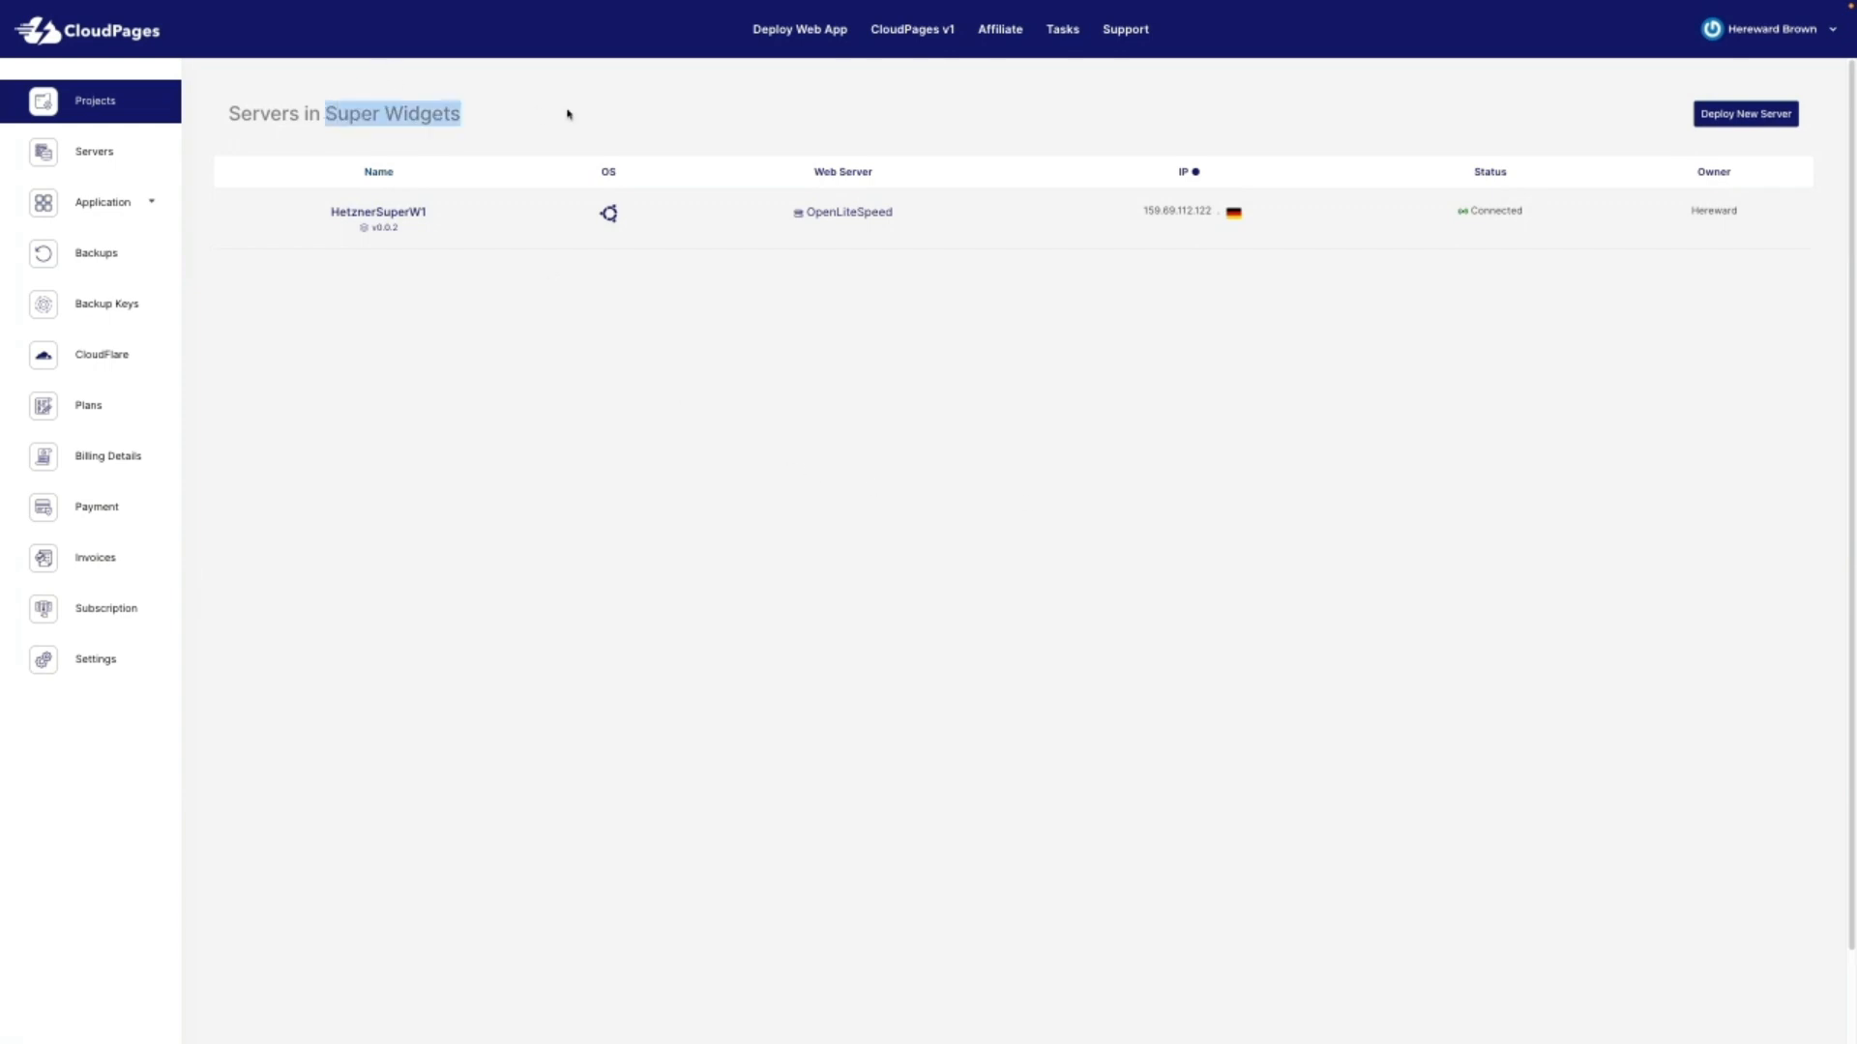
click(485, 361)
click(393, 213)
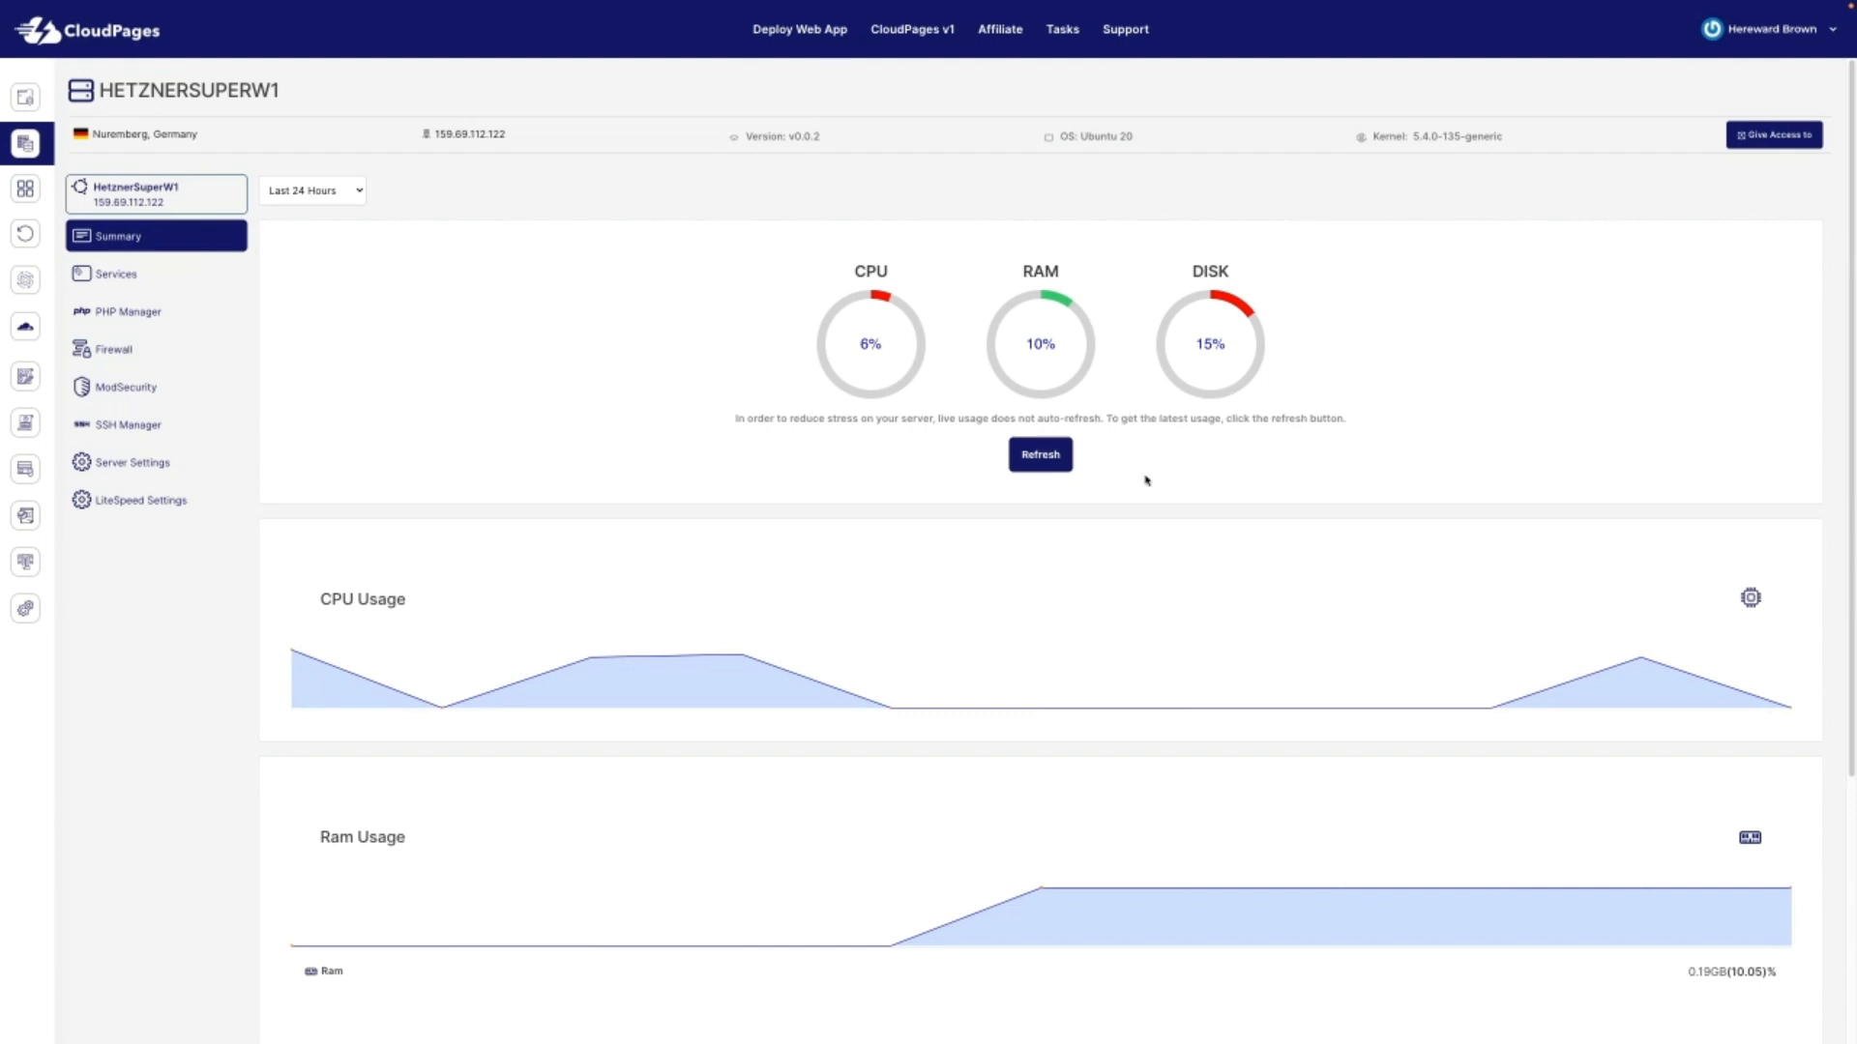
Step: Refresh the CPU/RAM/disk gauges, then view the Services page showing LiteSpeed and MariaDB
click(1040, 455)
click(129, 277)
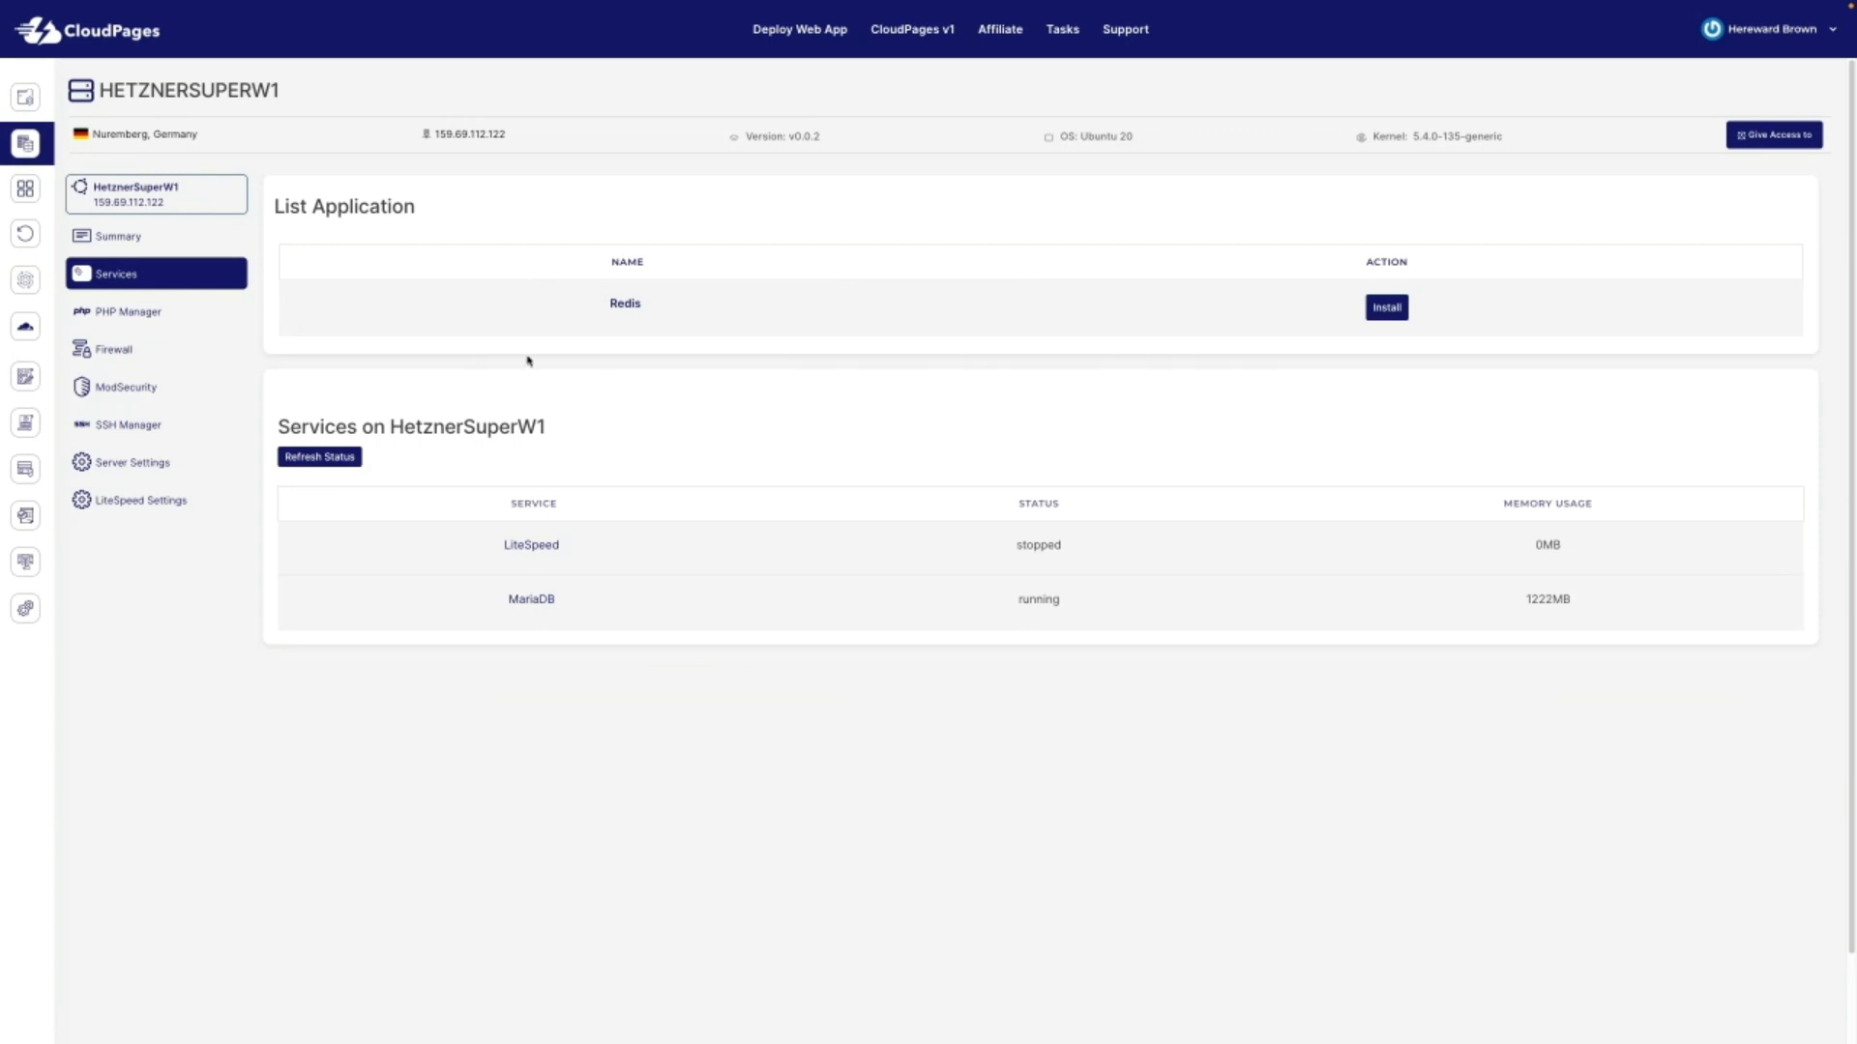
Step: Check the PHP Manager's version list, keeping PHP 7.2
click(136, 311)
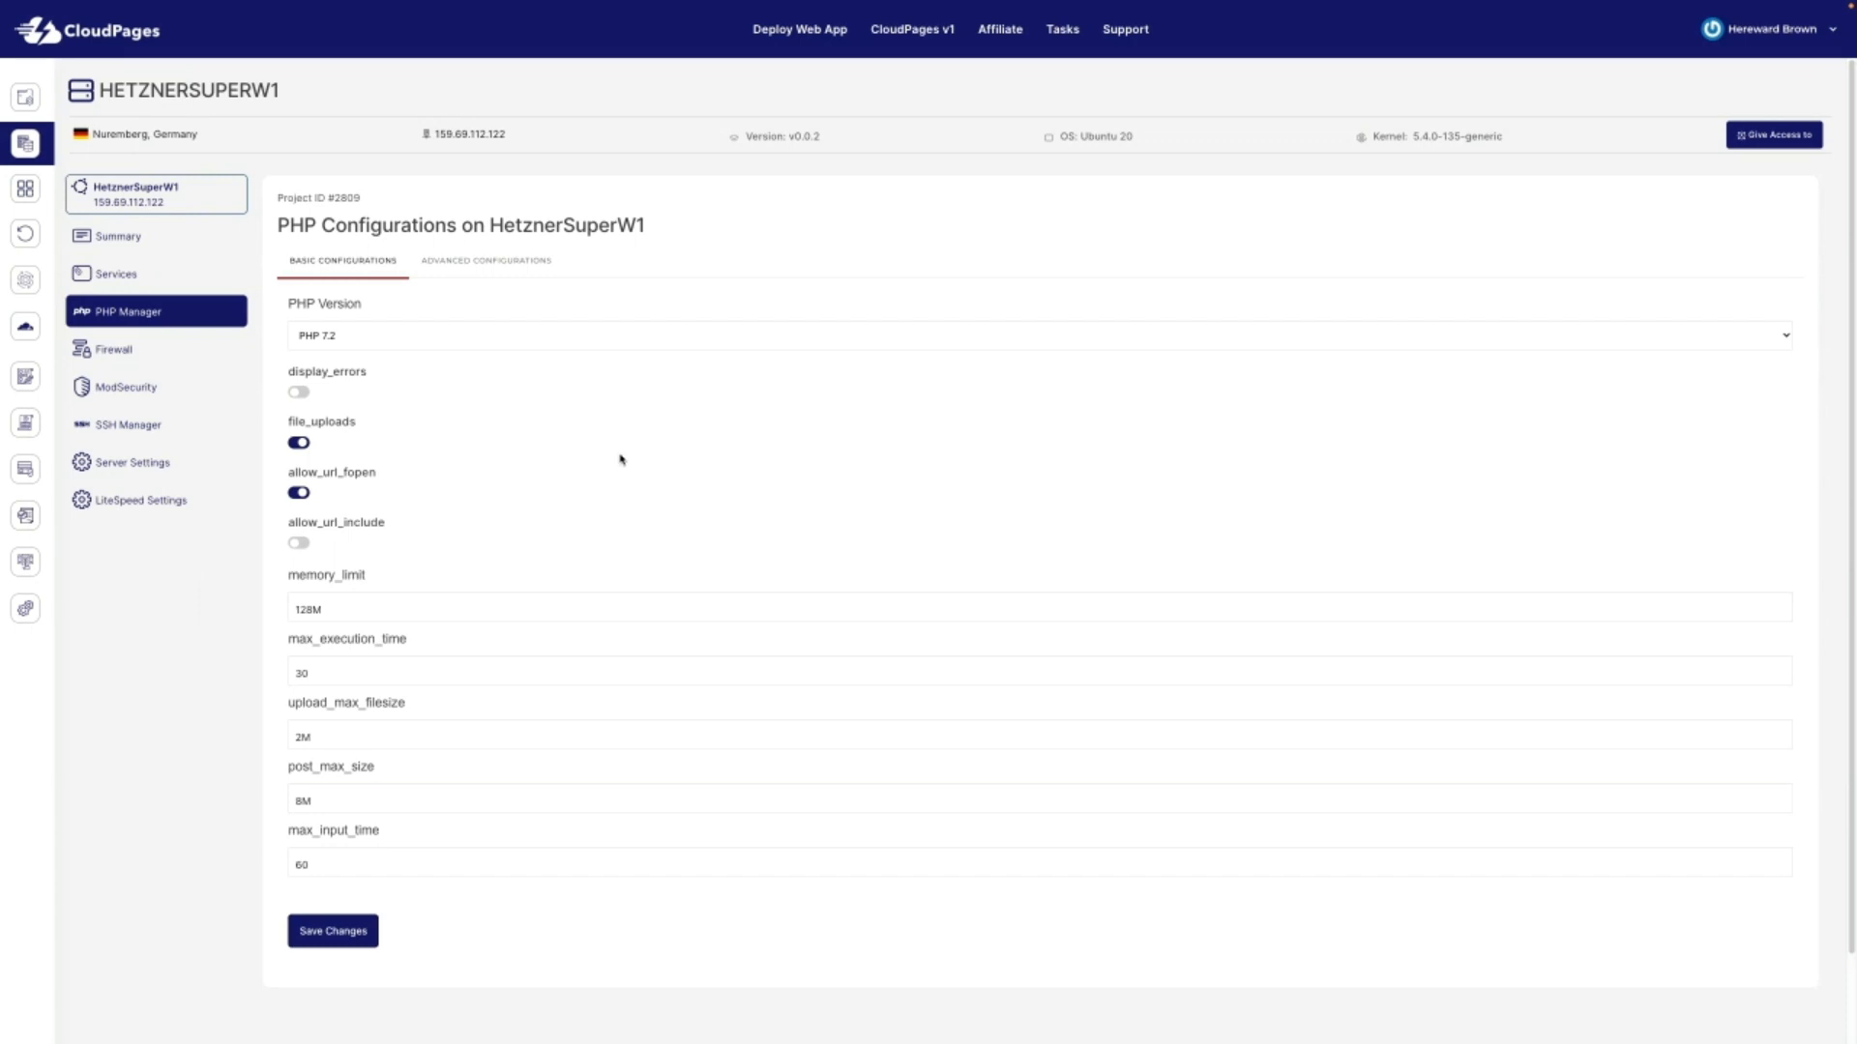
click(530, 336)
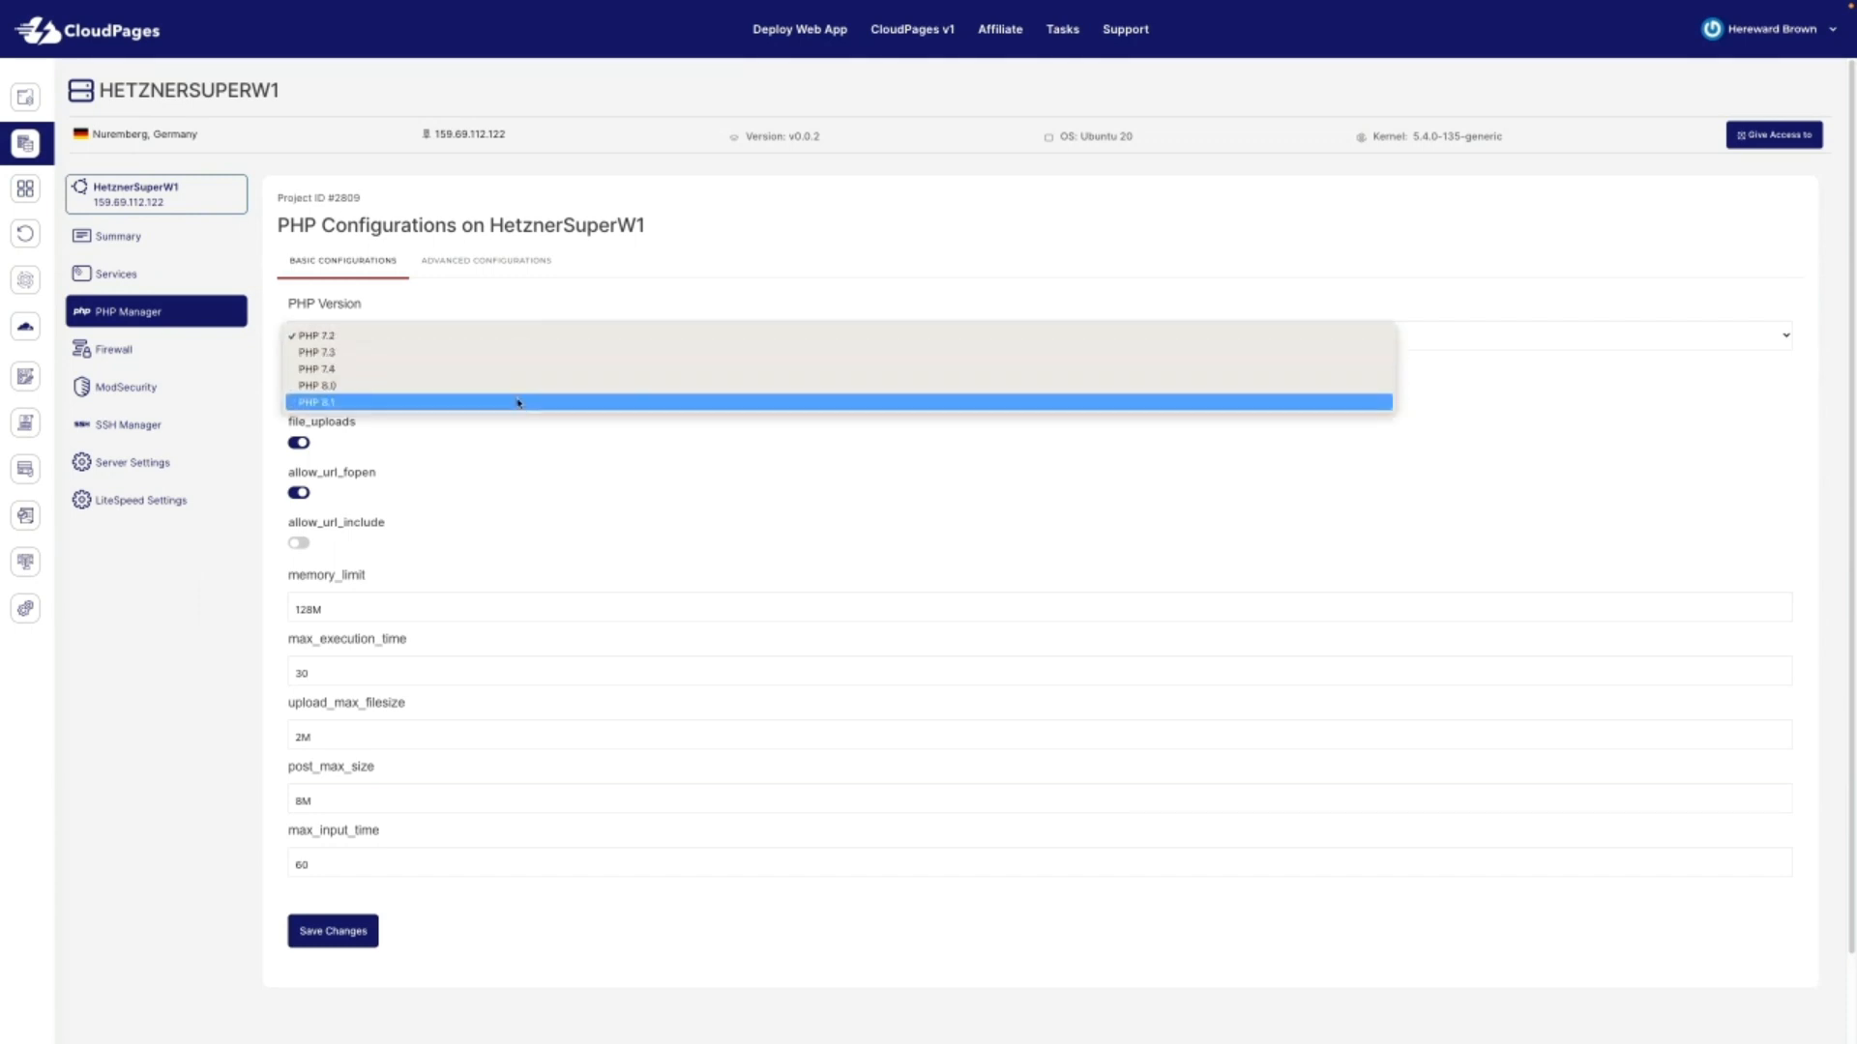
click(607, 500)
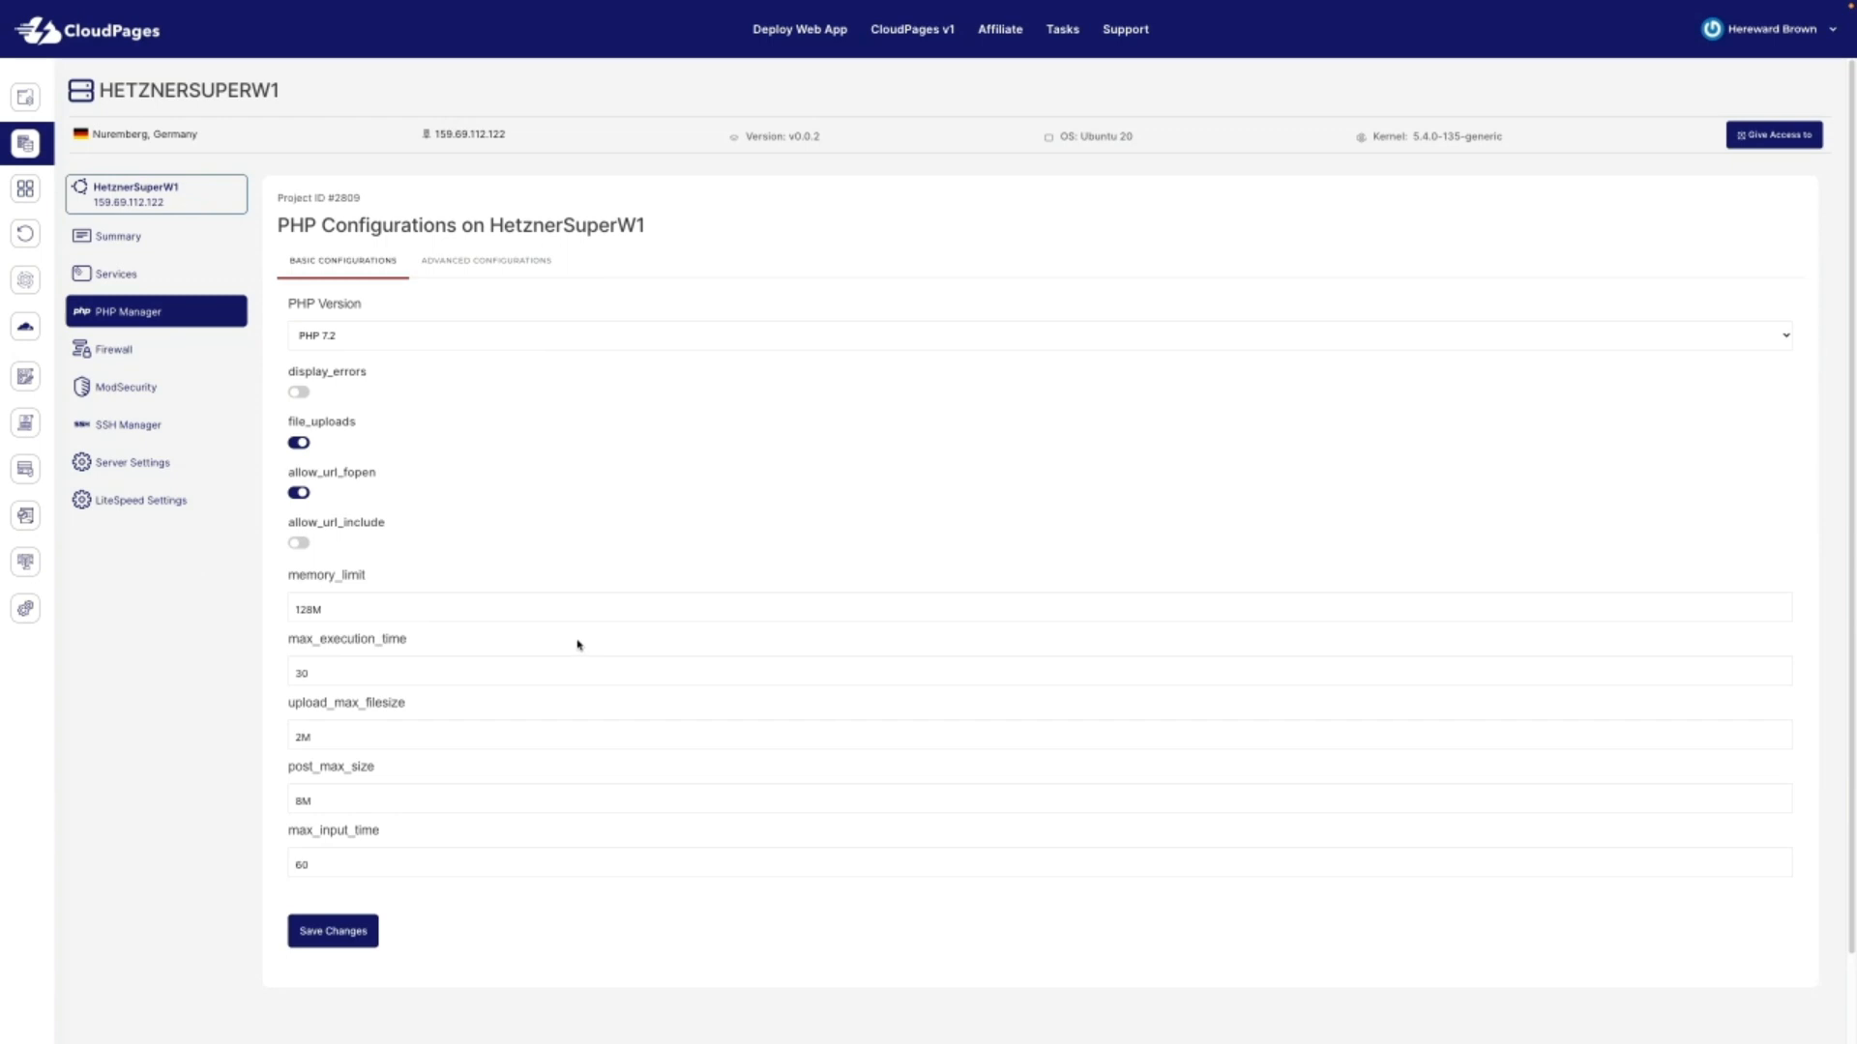
Step: Read through php.ini in Advanced Configurations, then review the firewall rules
click(512, 261)
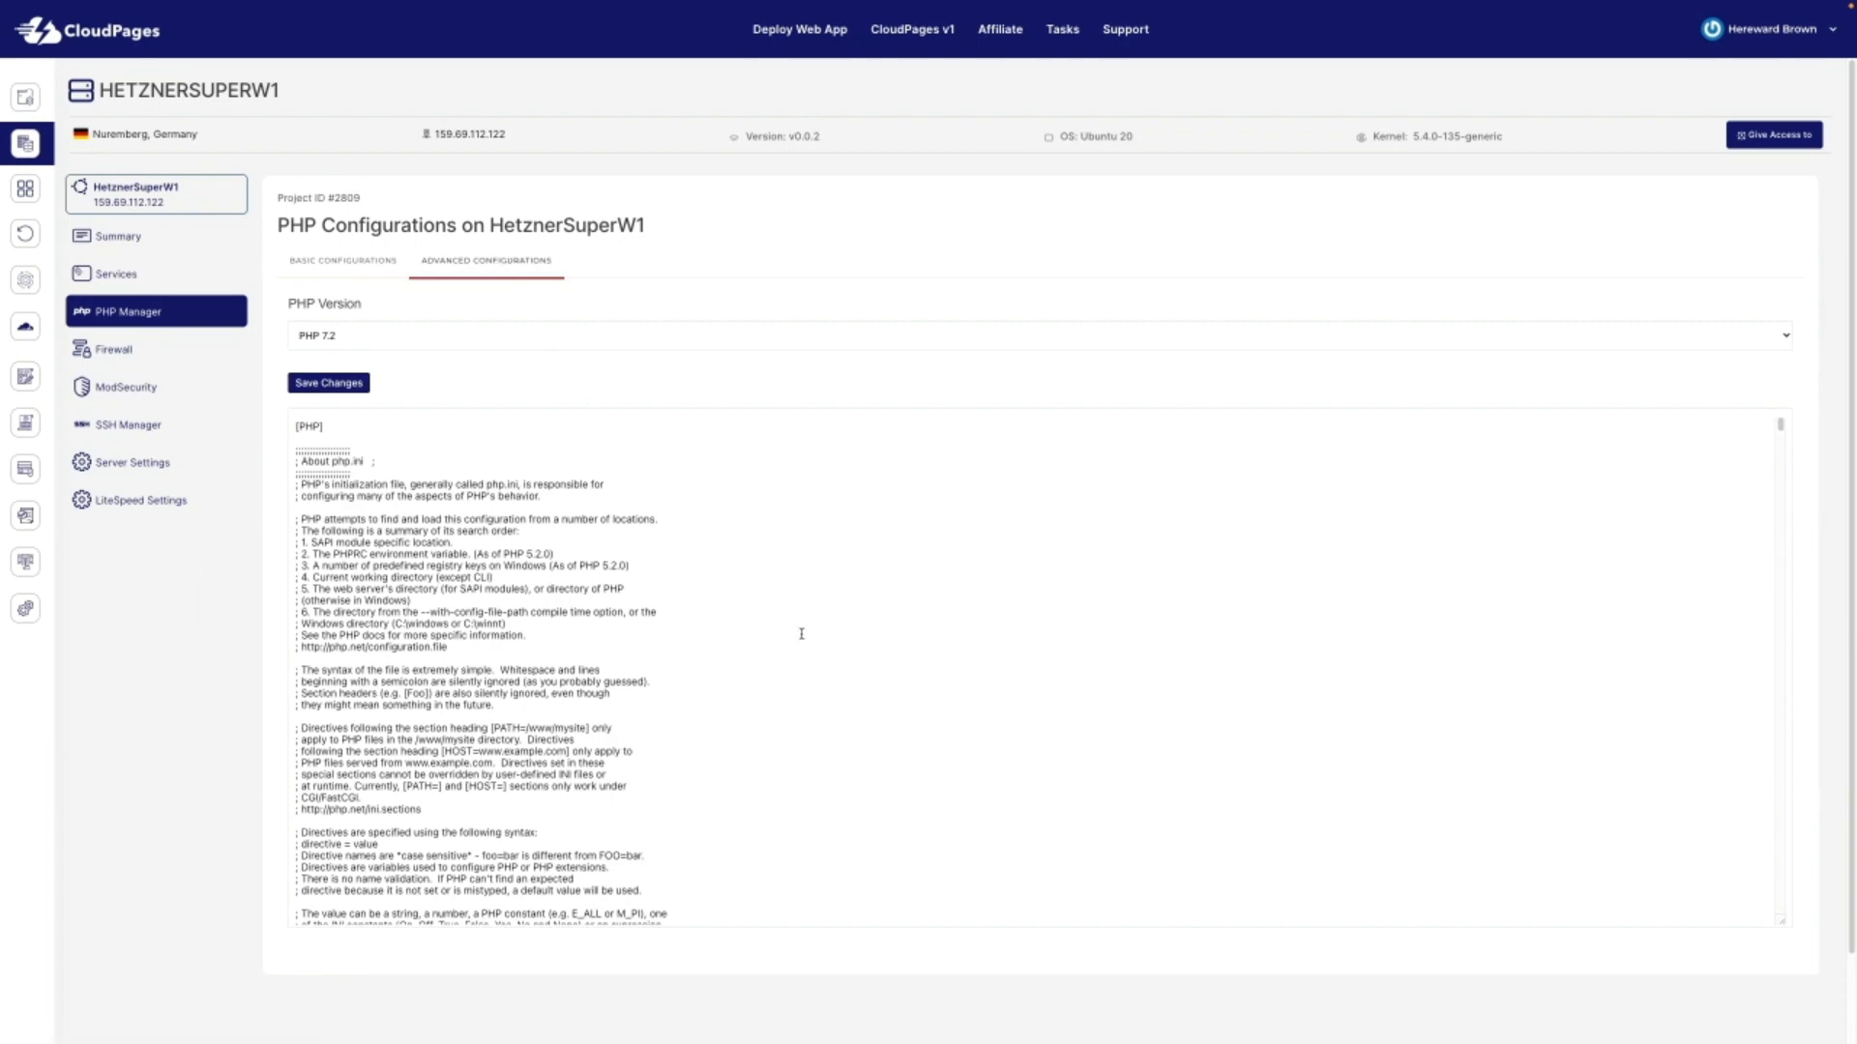
scroll(796, 612, down, 3)
scroll(796, 612, down, 10)
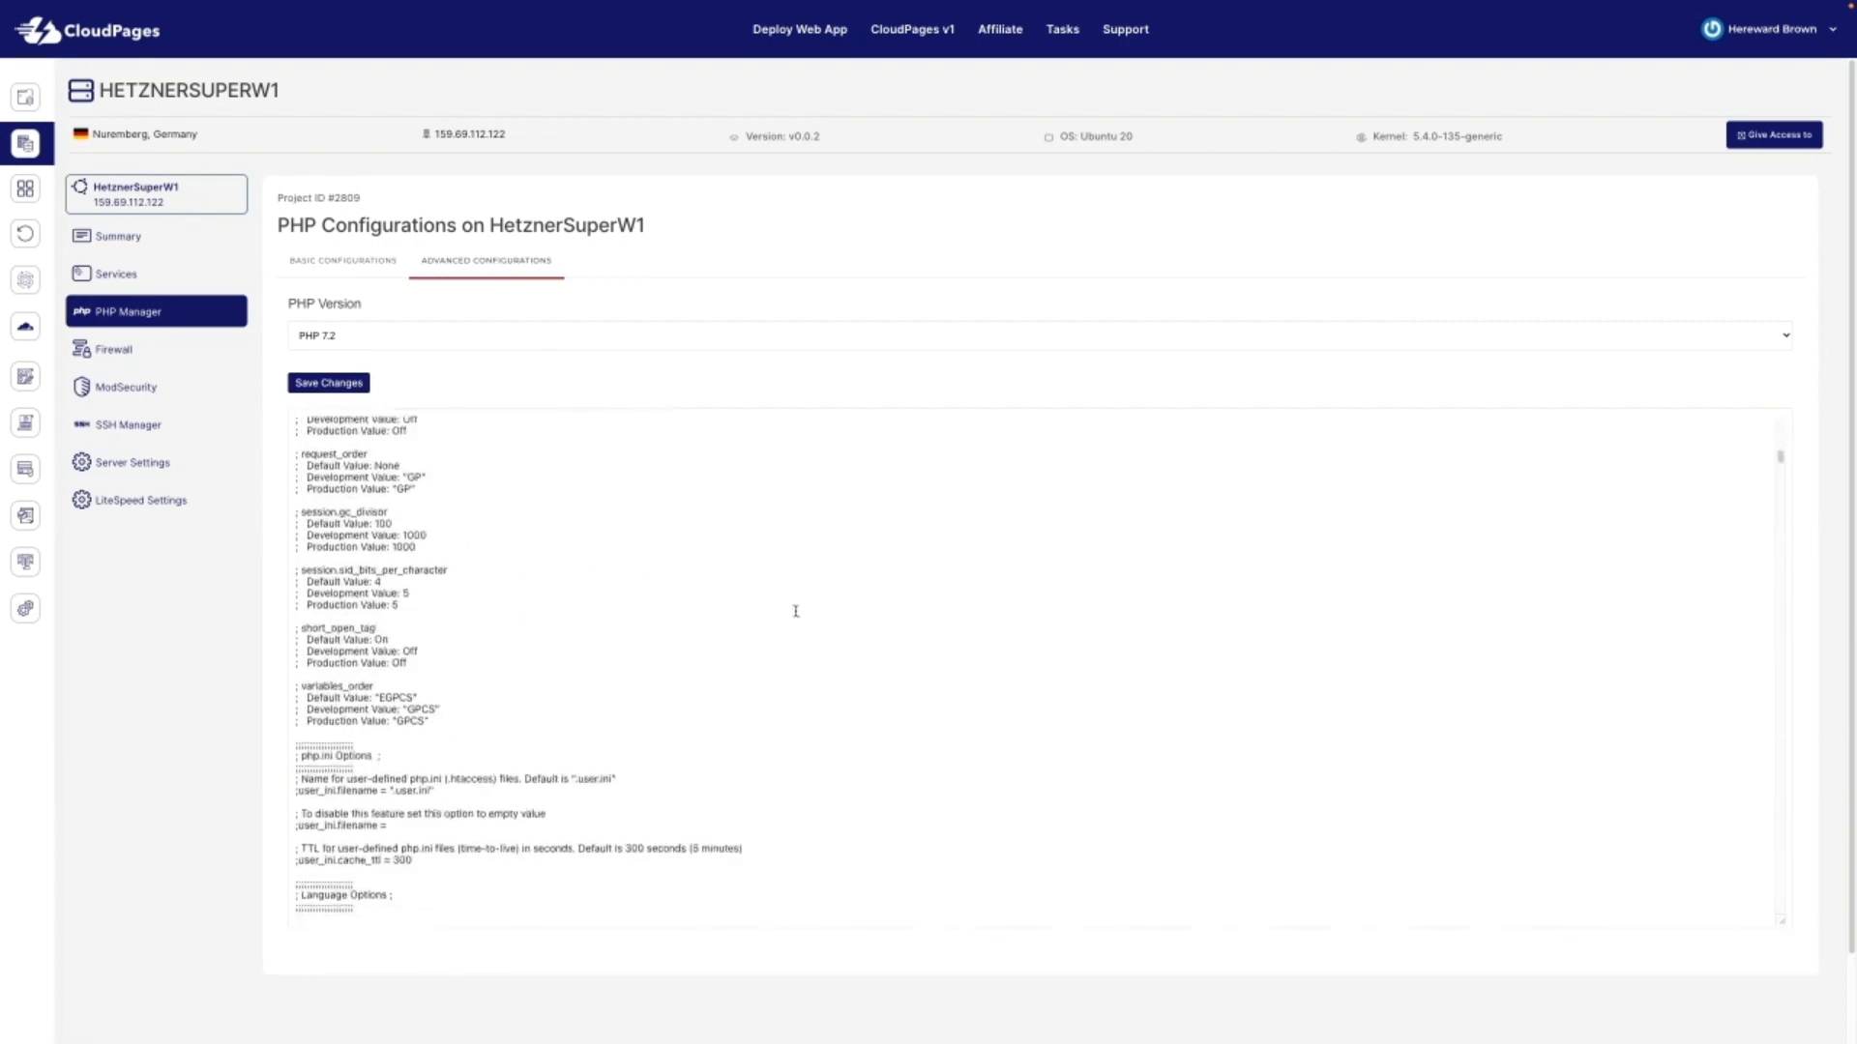
scroll(796, 612, down, 15)
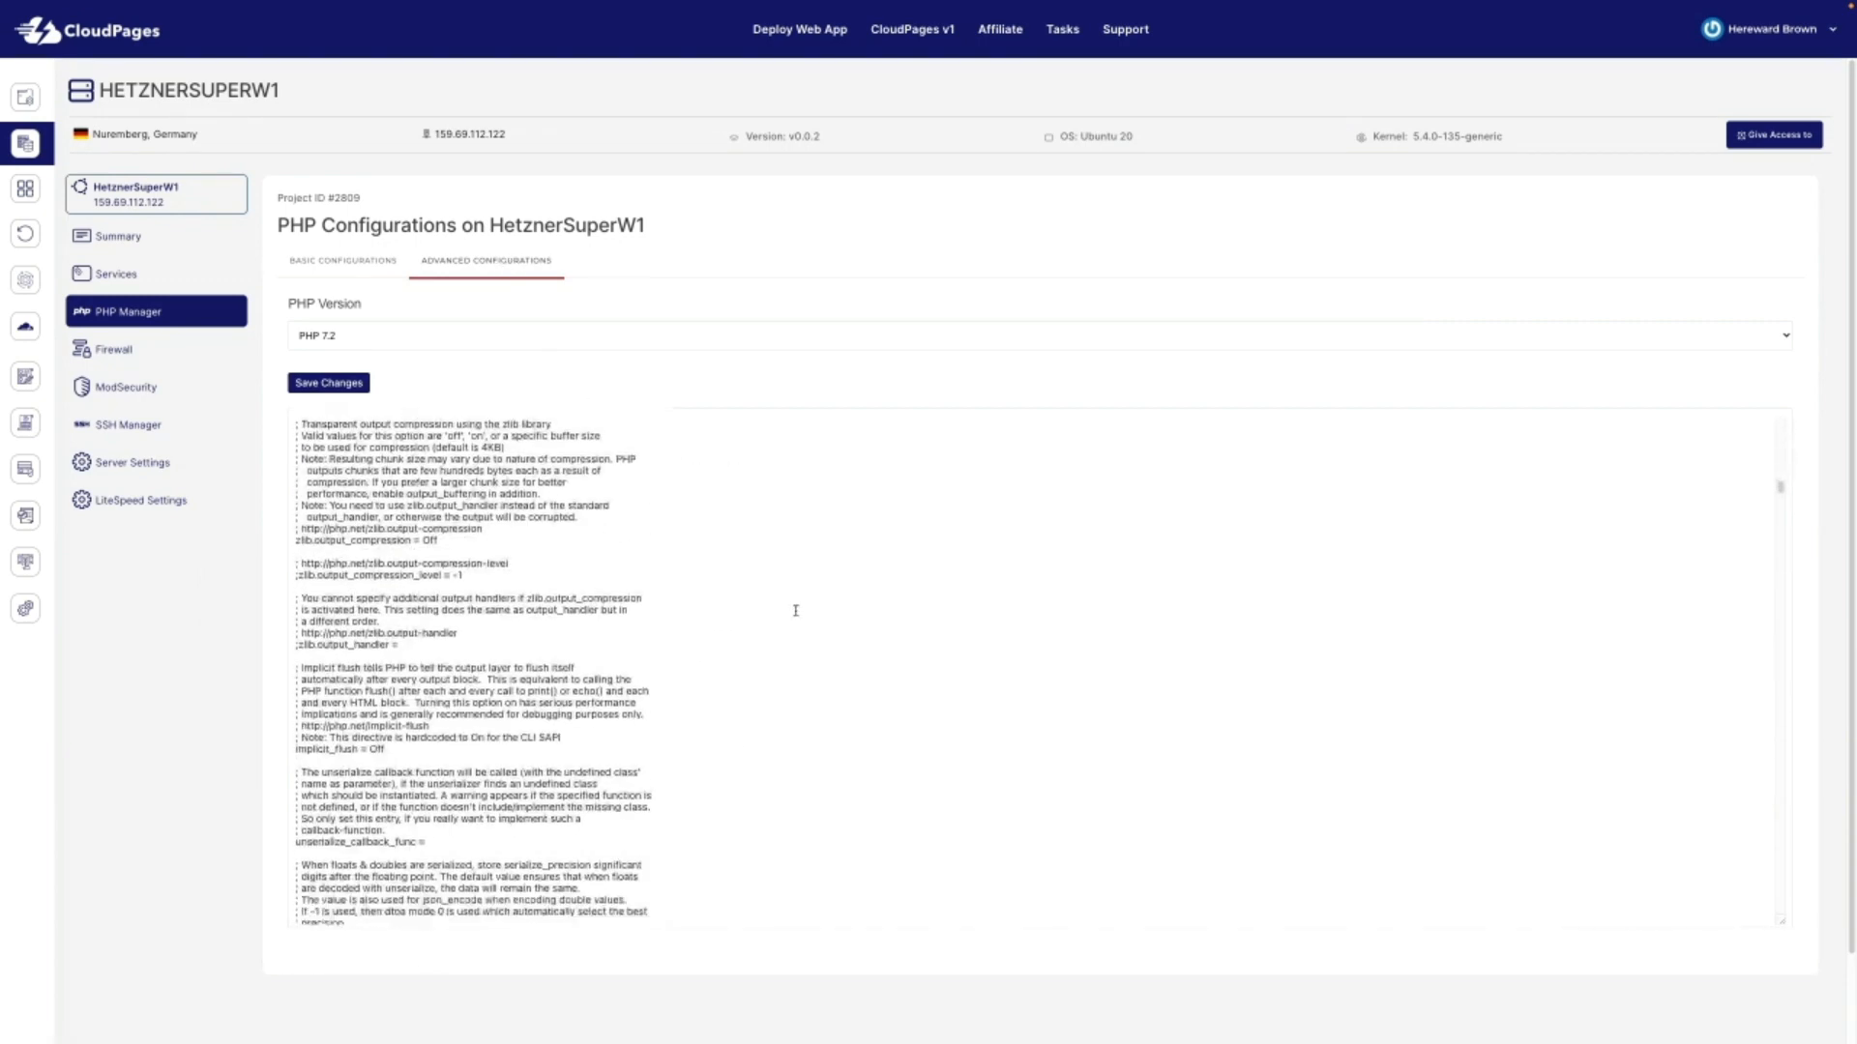
scroll(796, 611, down, 5)
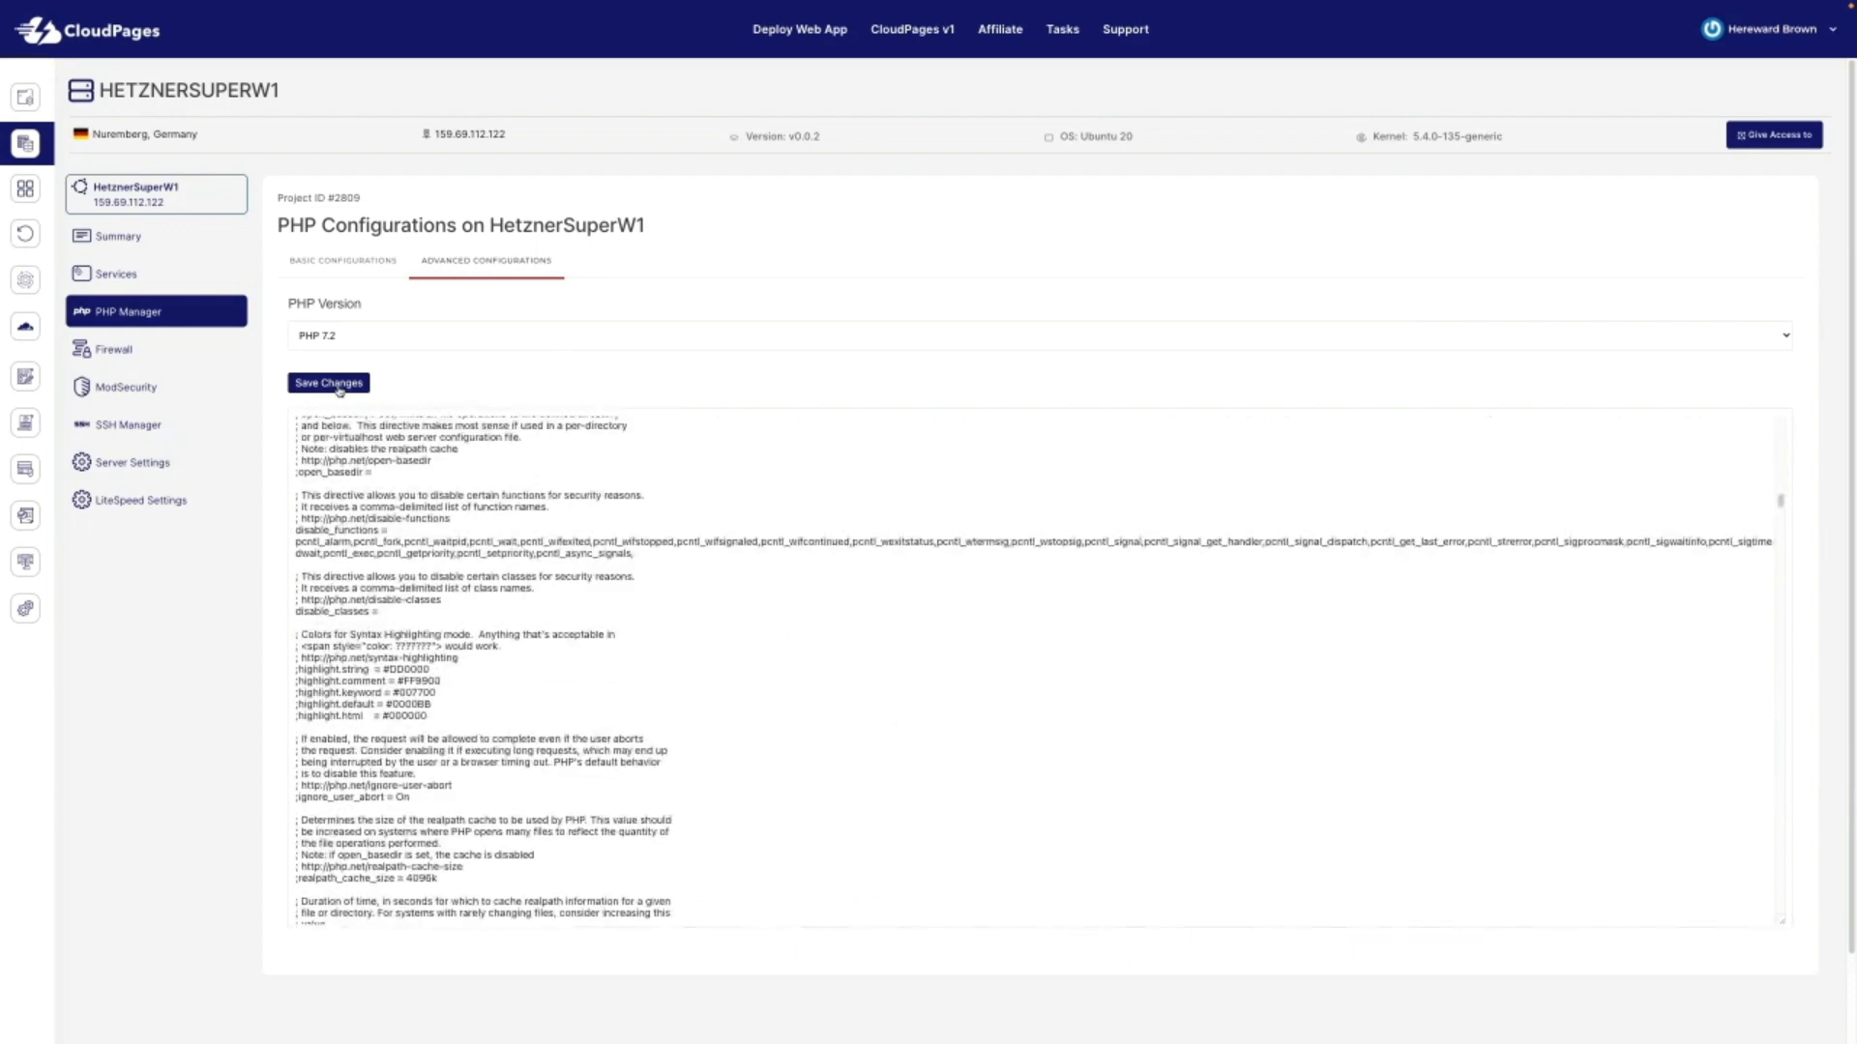
scroll(923, 807, down, 5)
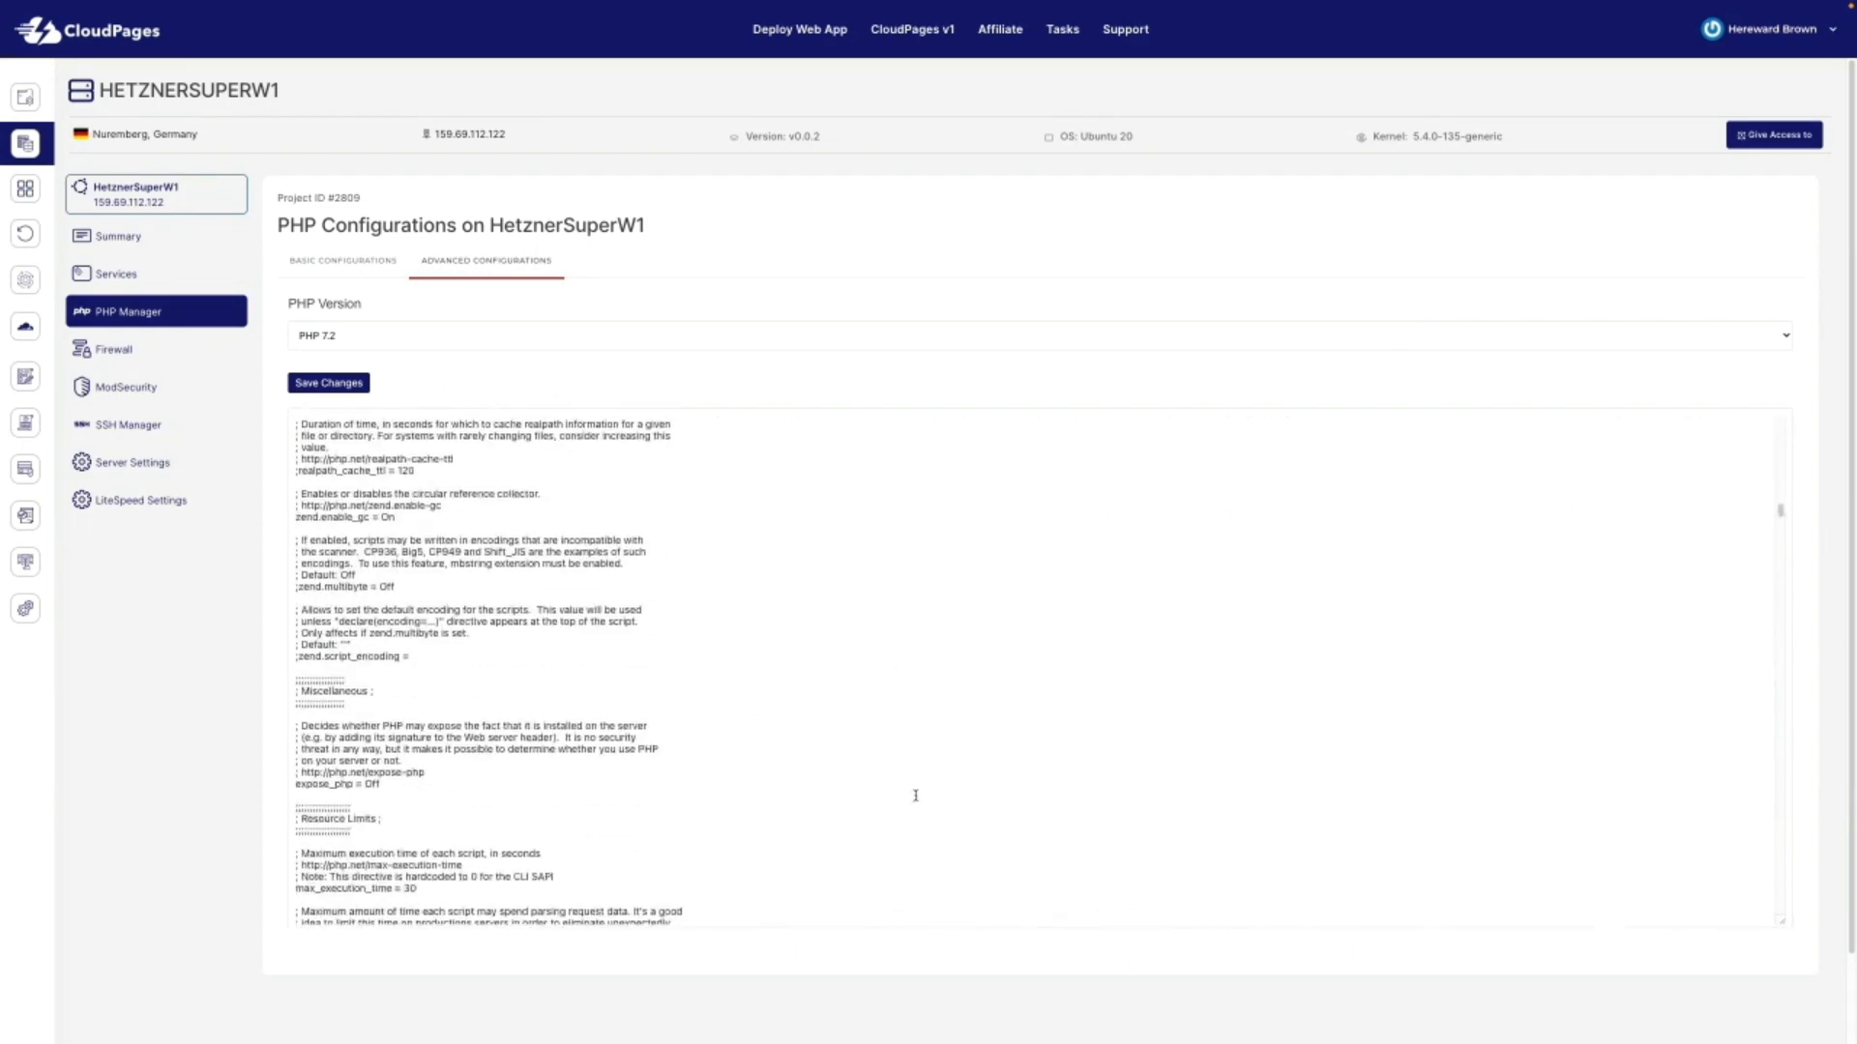
click(145, 356)
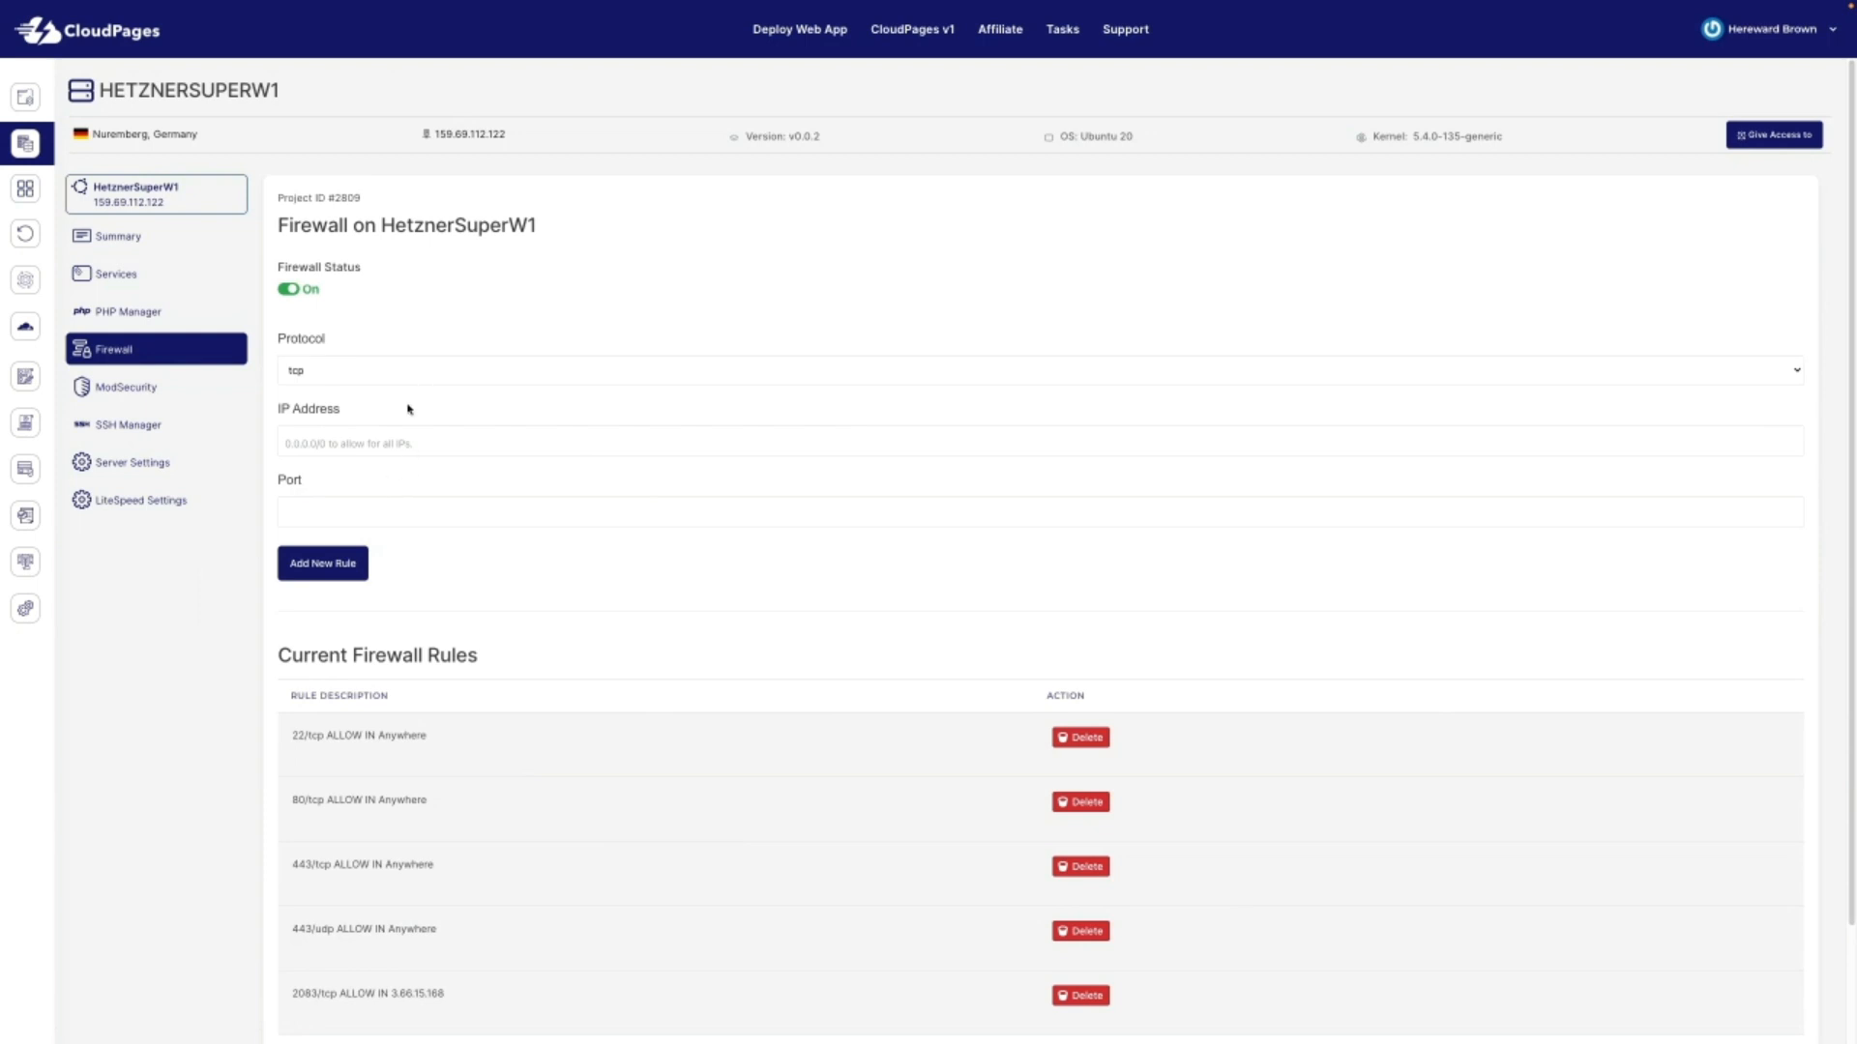
Step: Check the ModSecurity status and the server's SSH keys list
scroll(697, 856, down, 2)
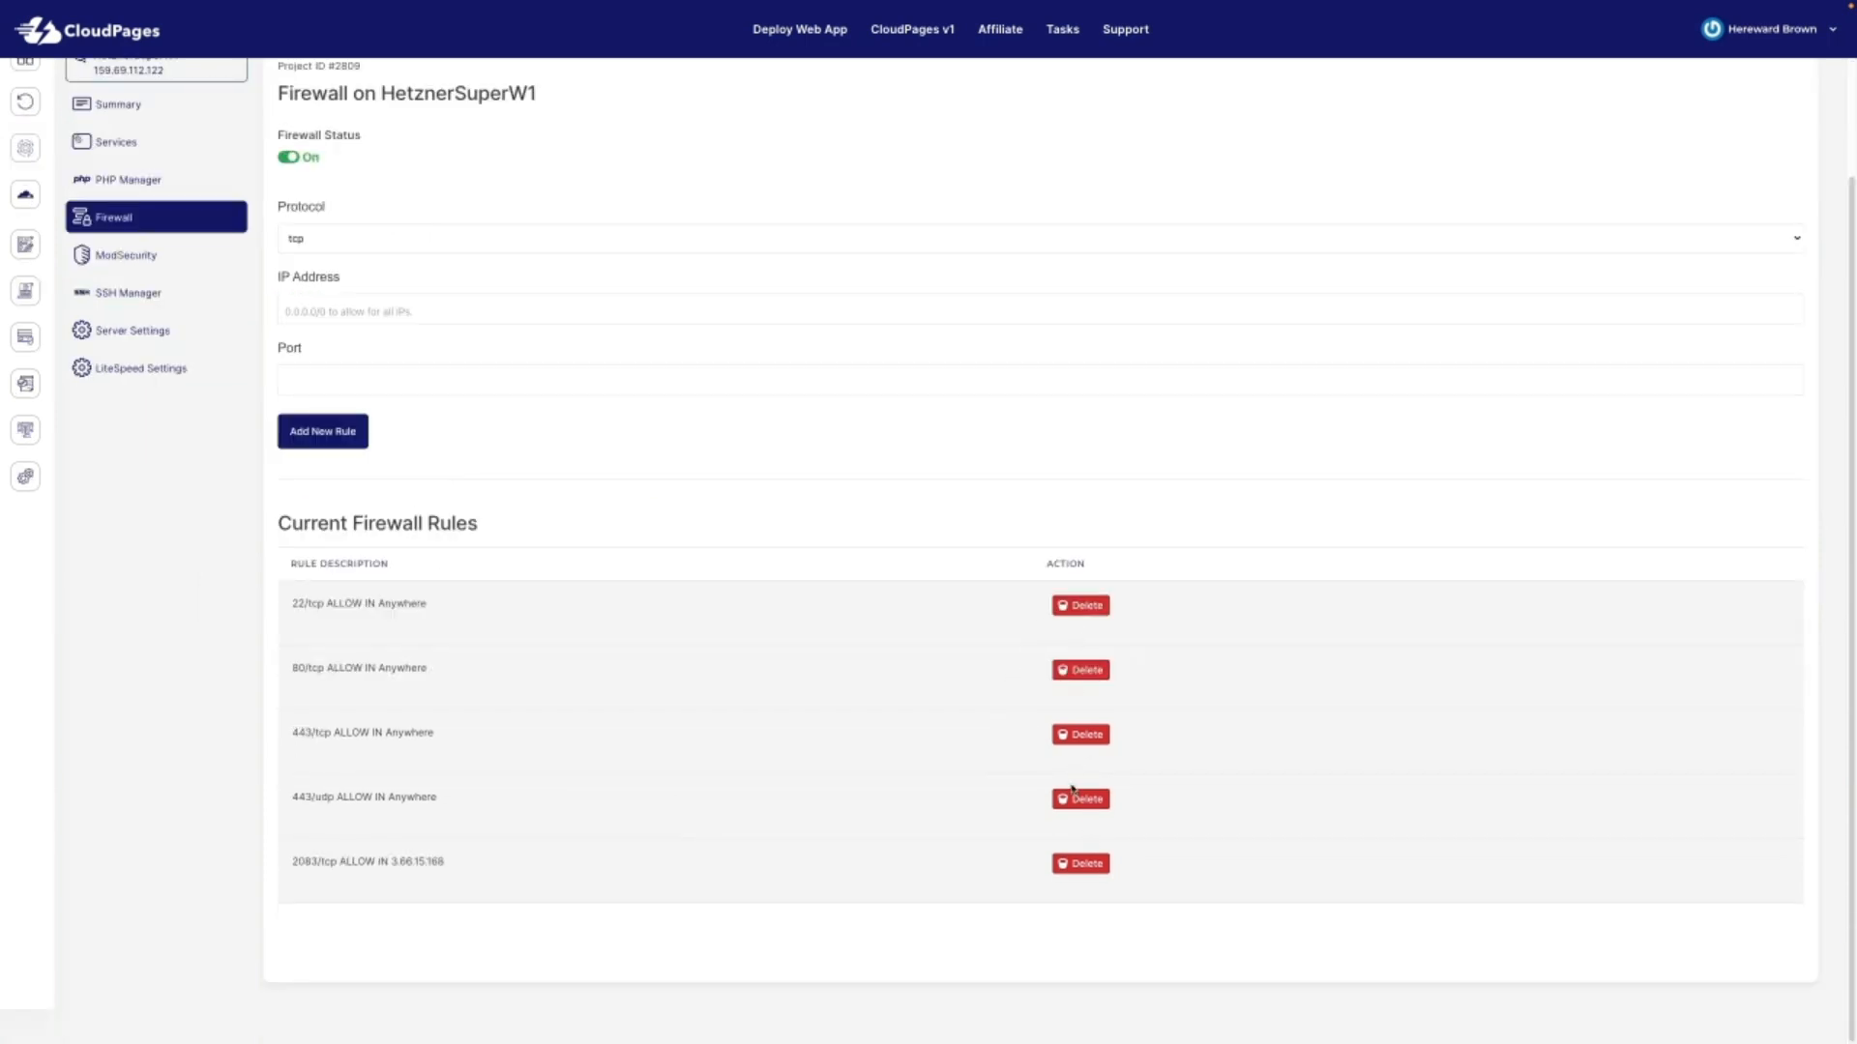
click(121, 257)
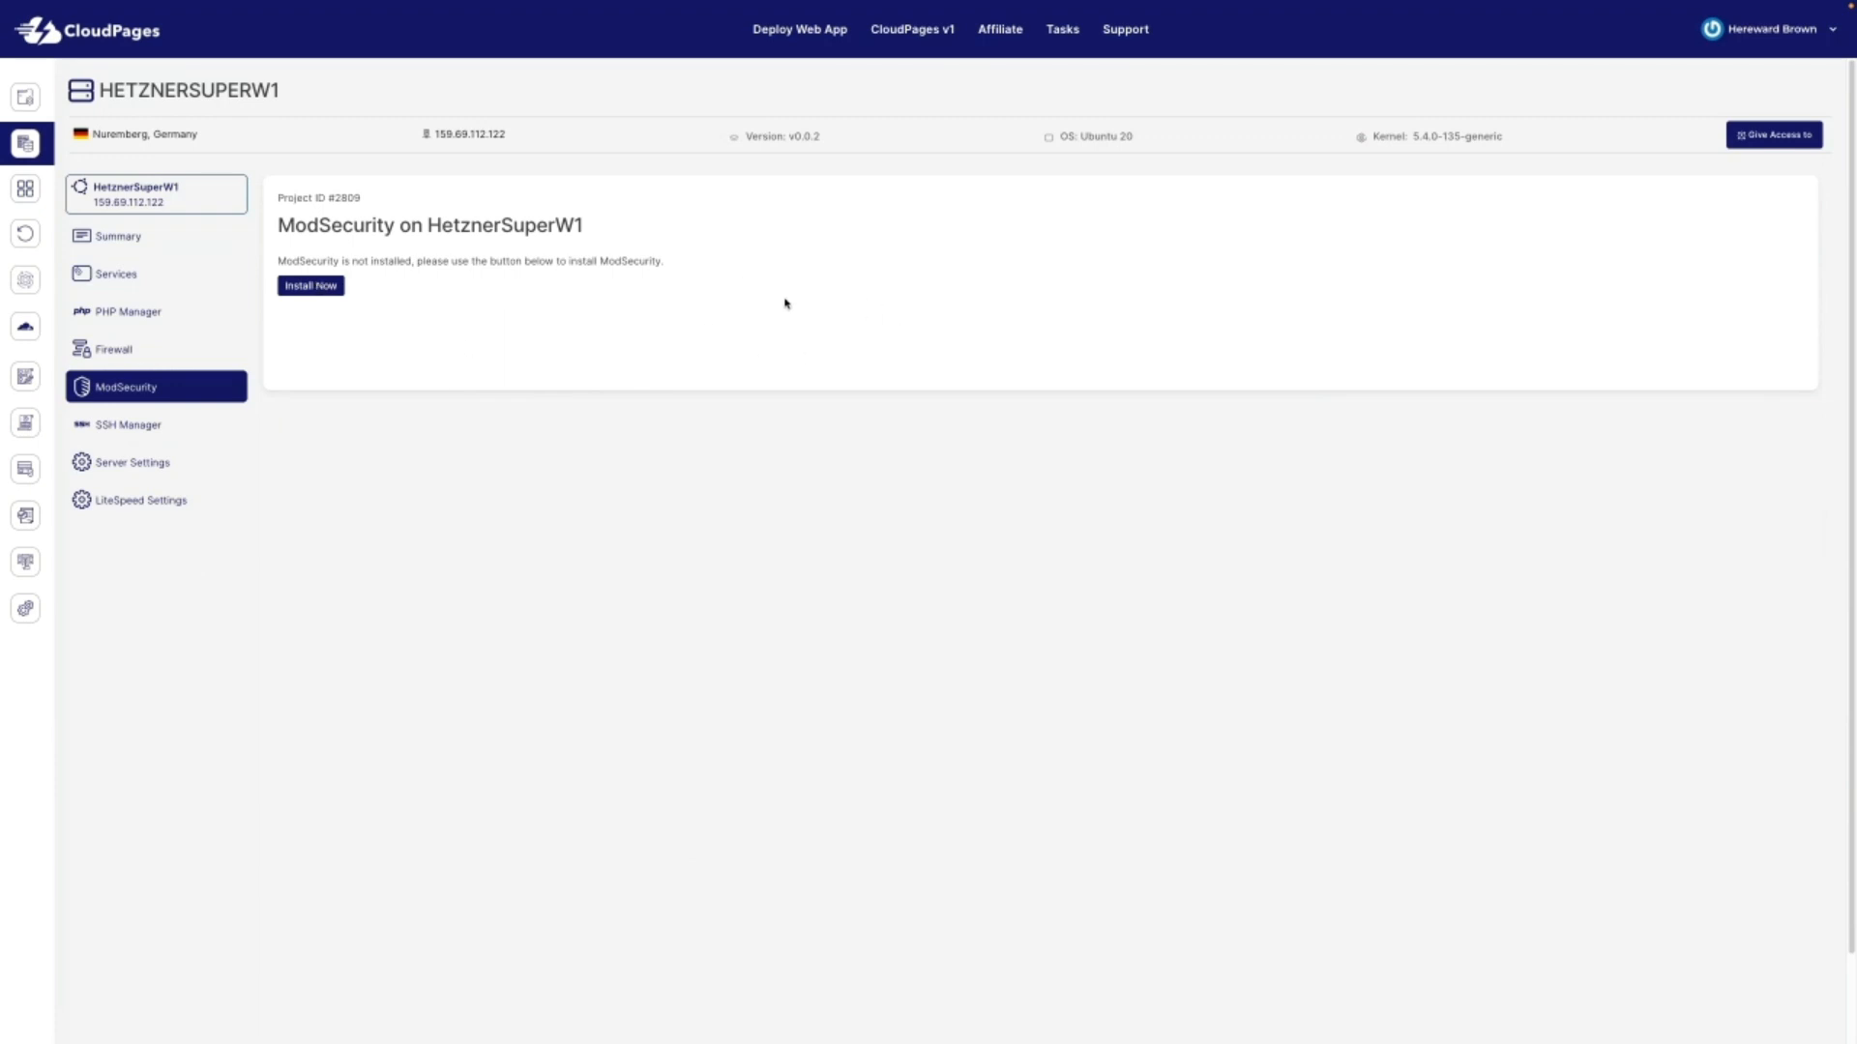
click(137, 434)
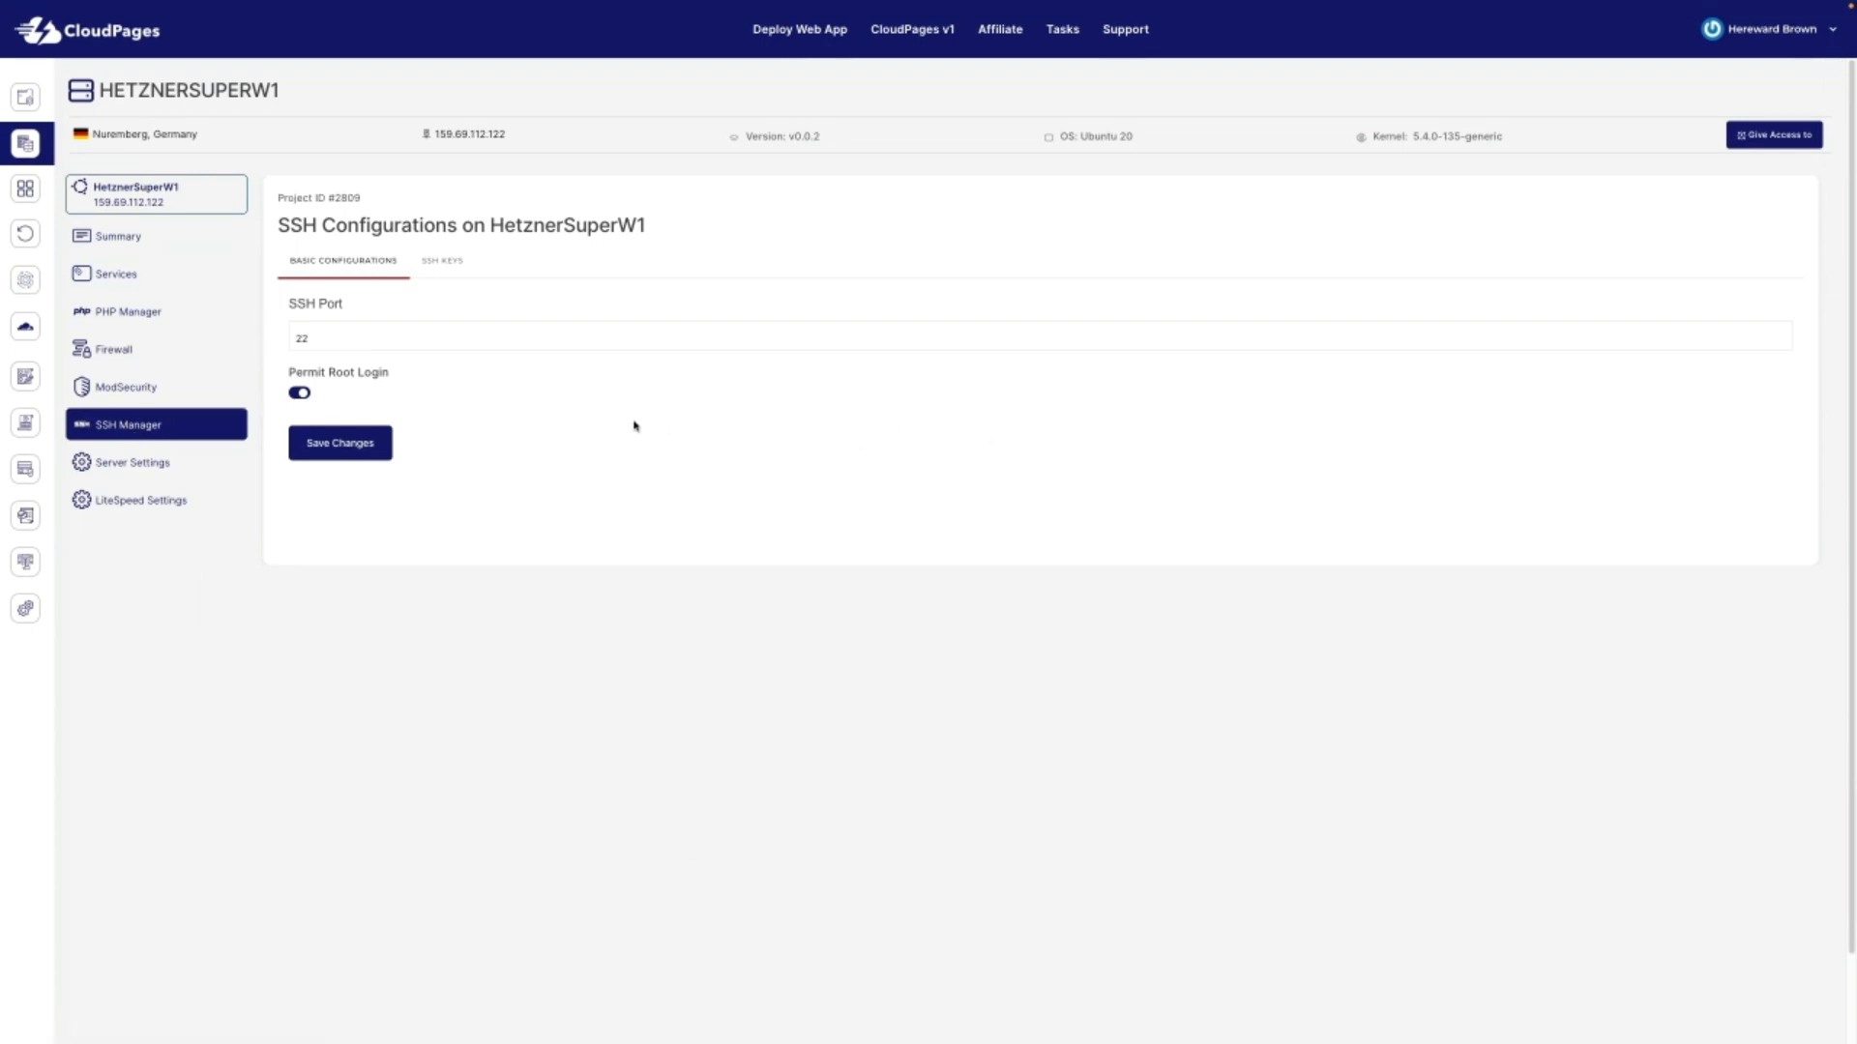
click(453, 265)
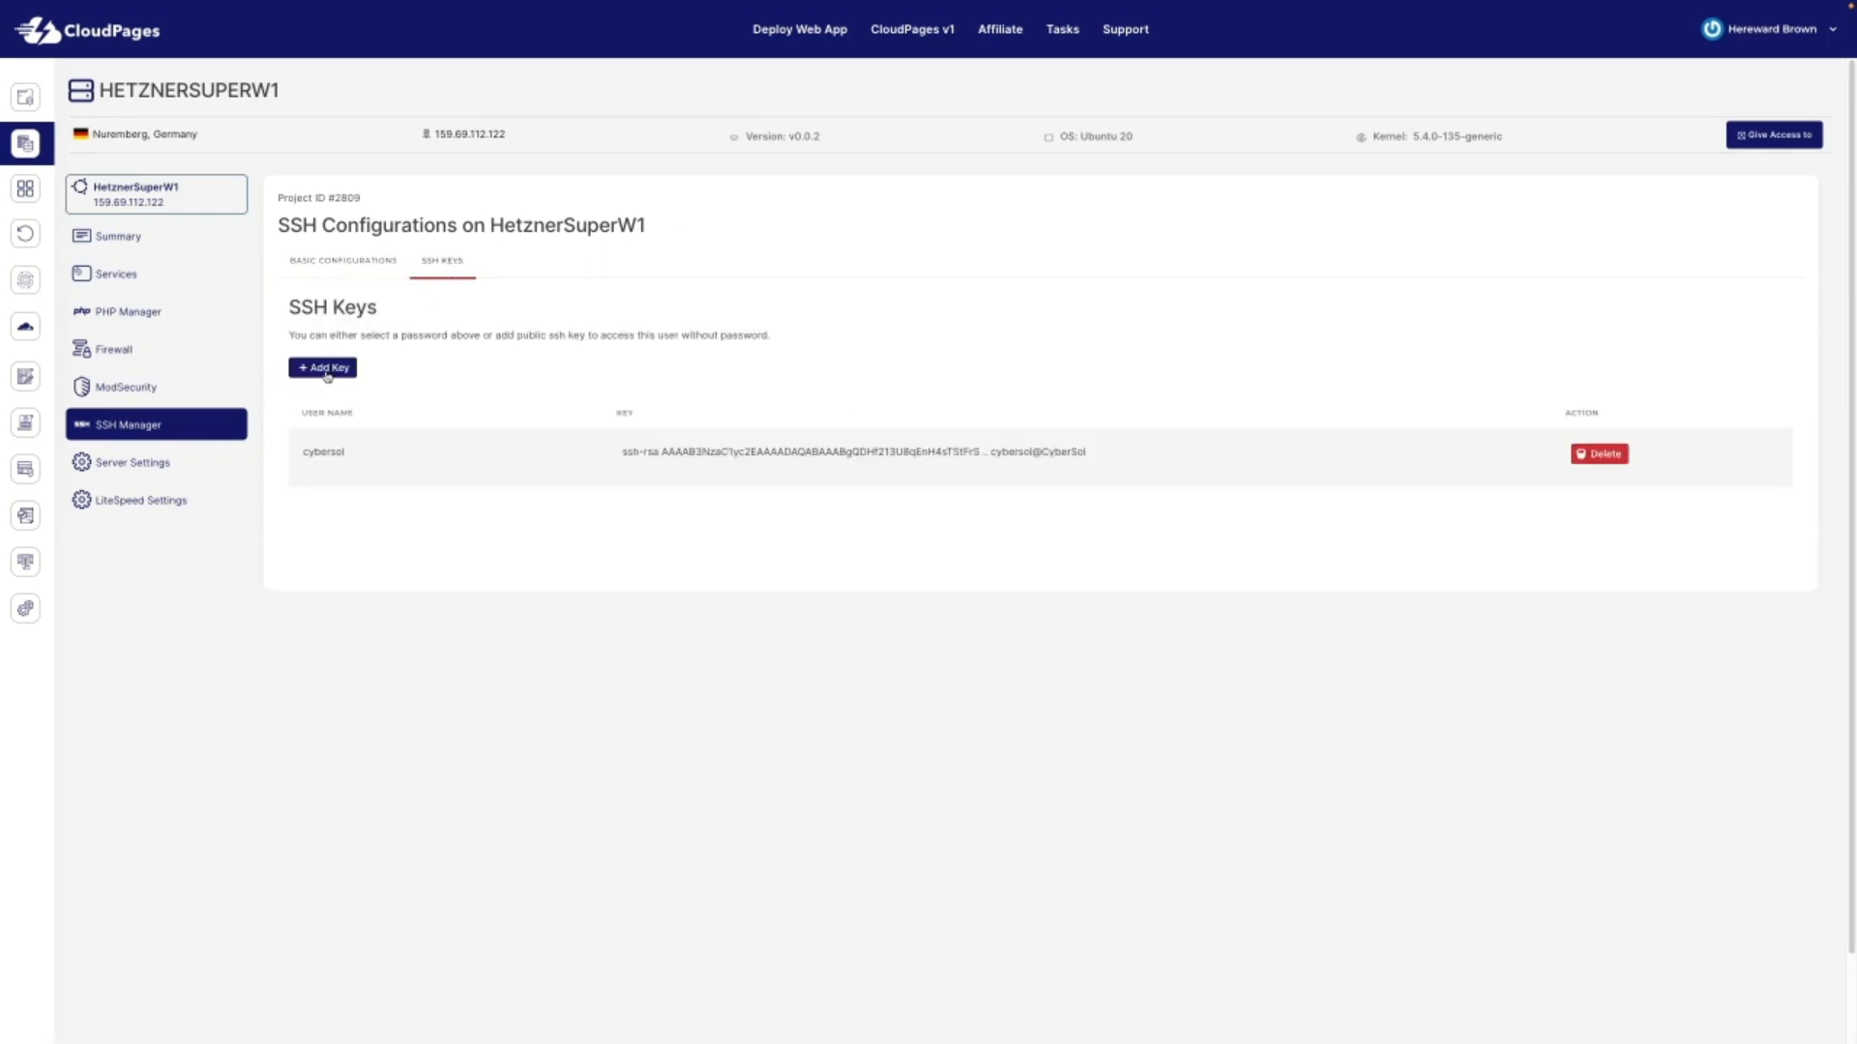
Step: Dismiss the Add Key form without adding a key, then view Server Settings
click(328, 372)
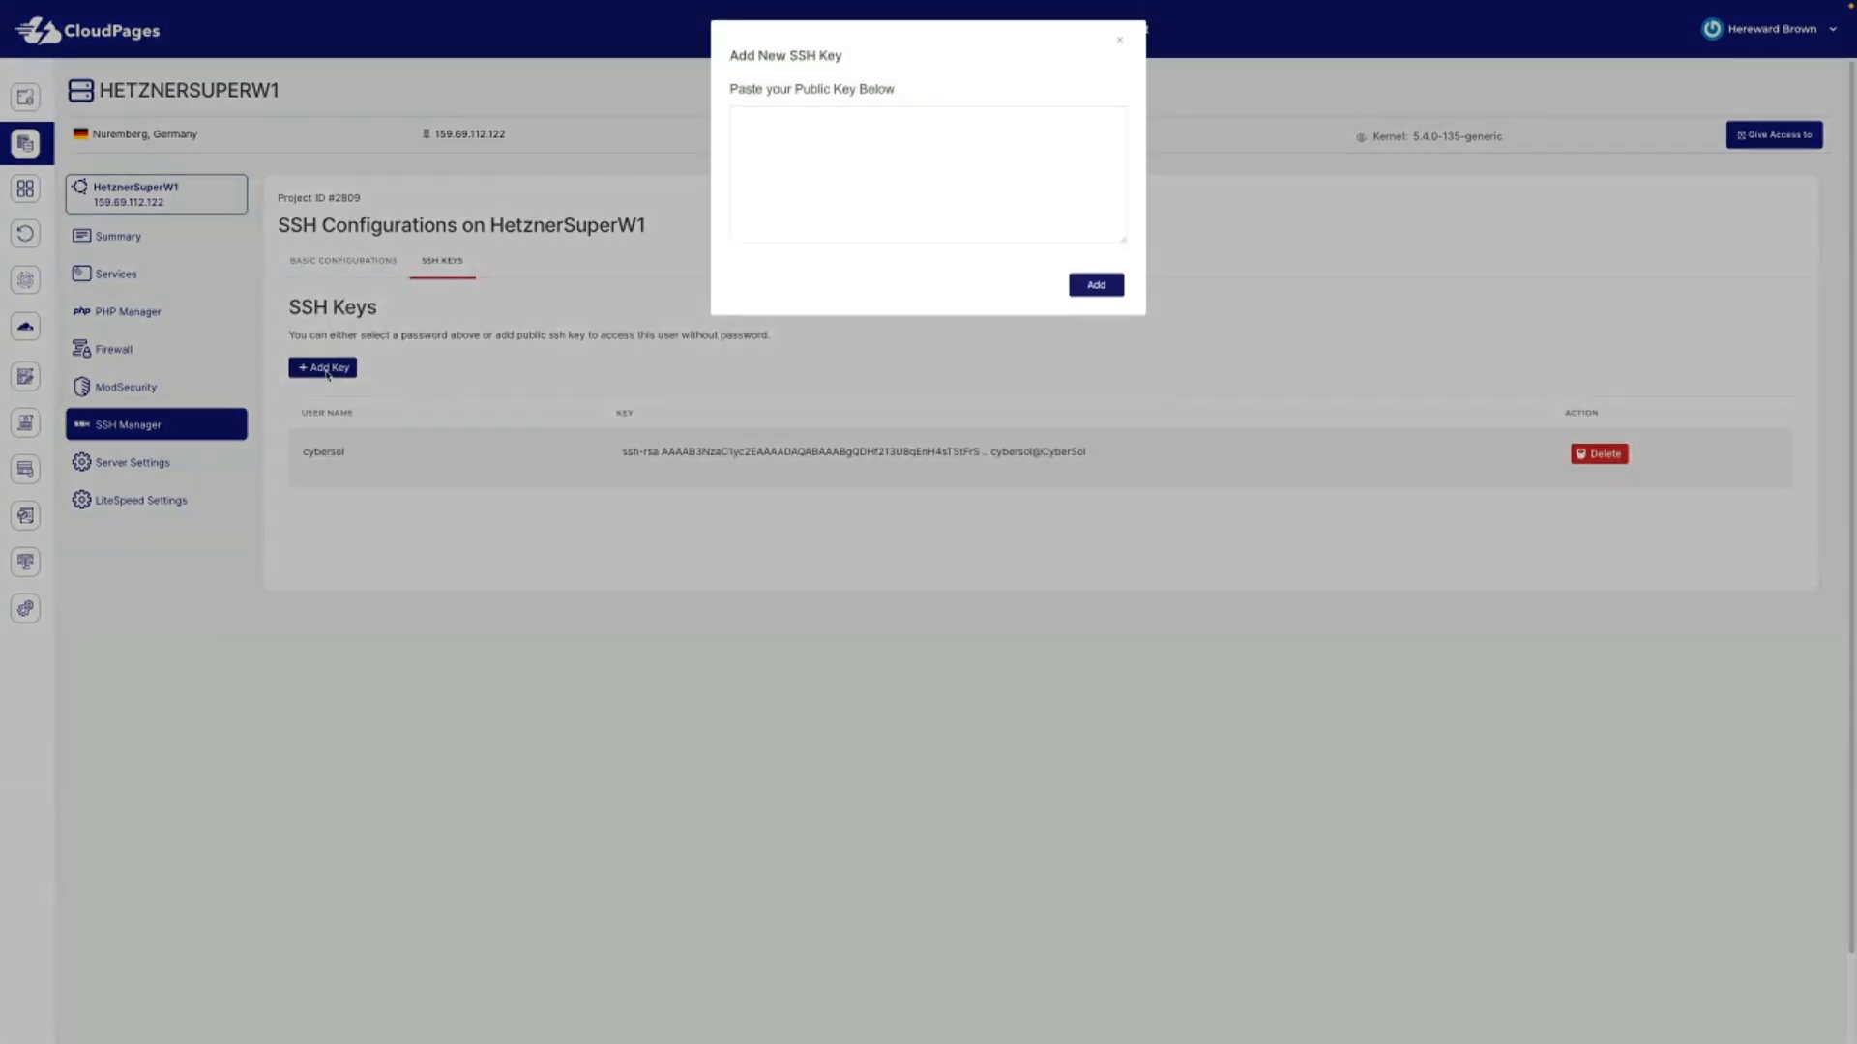
click(1120, 41)
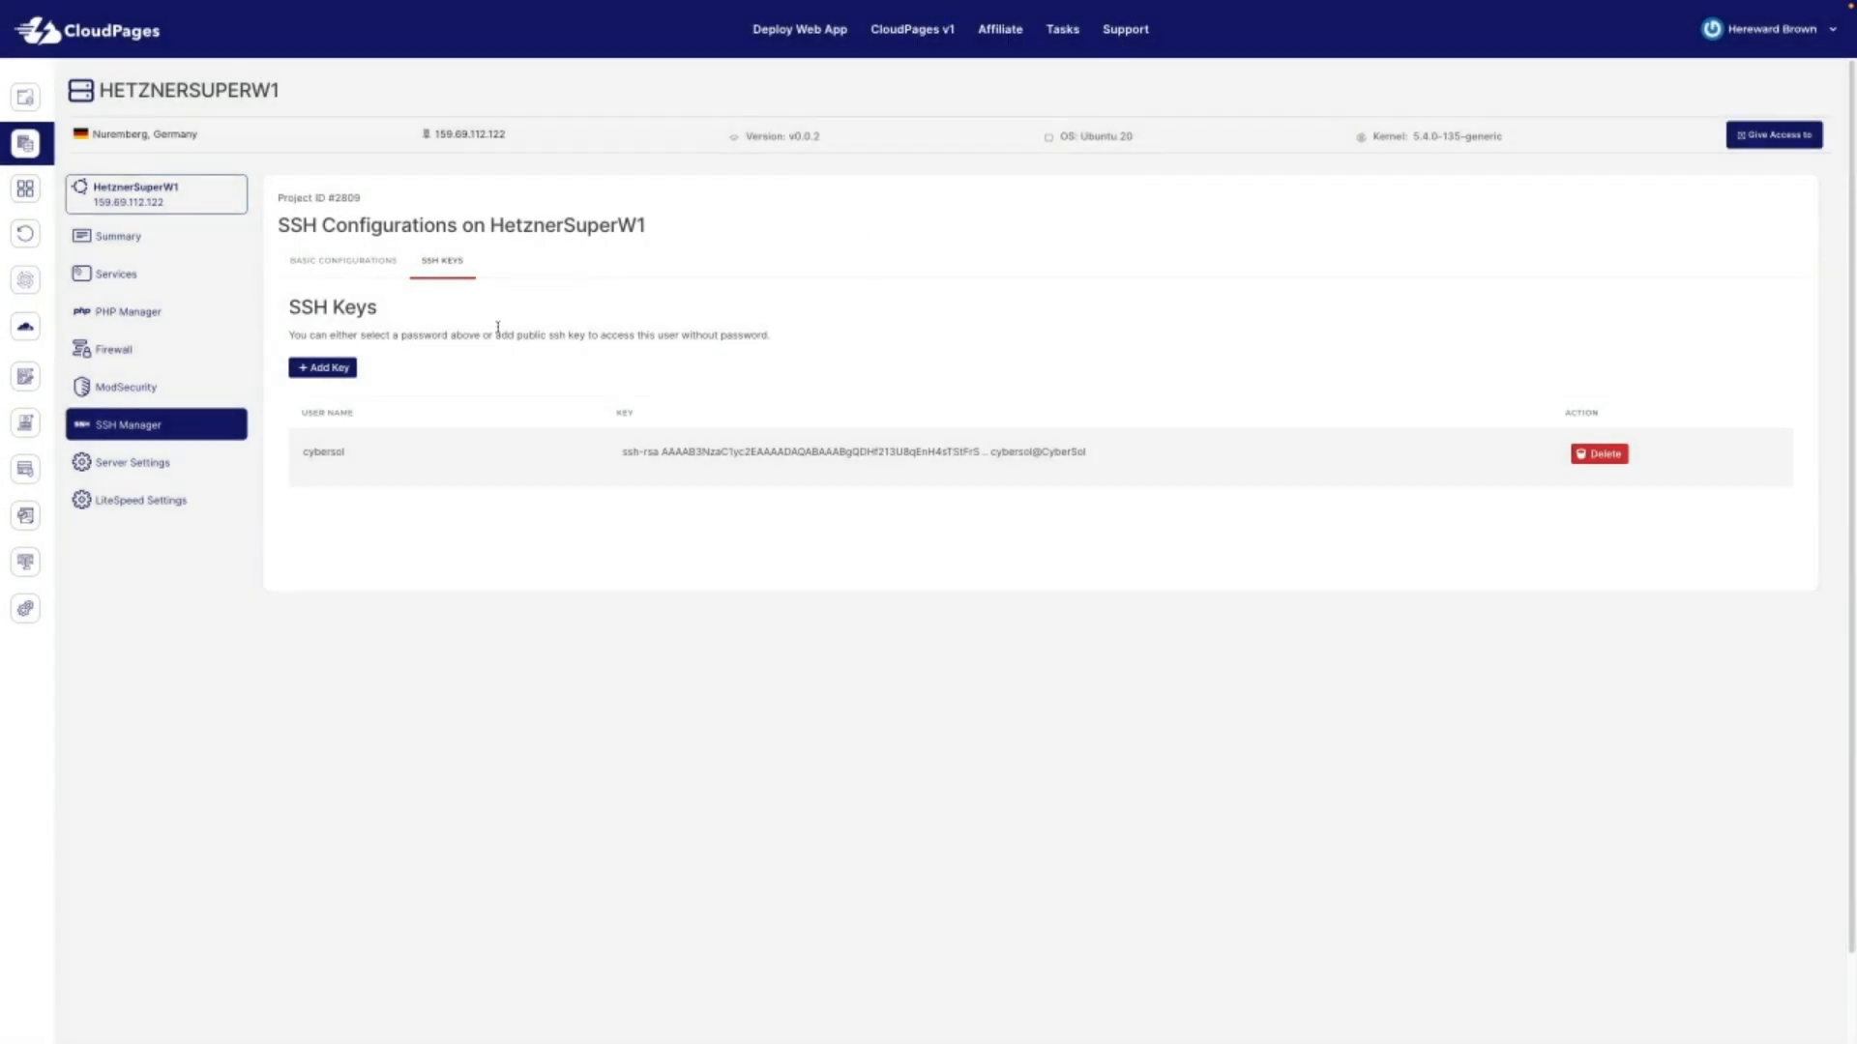
click(122, 465)
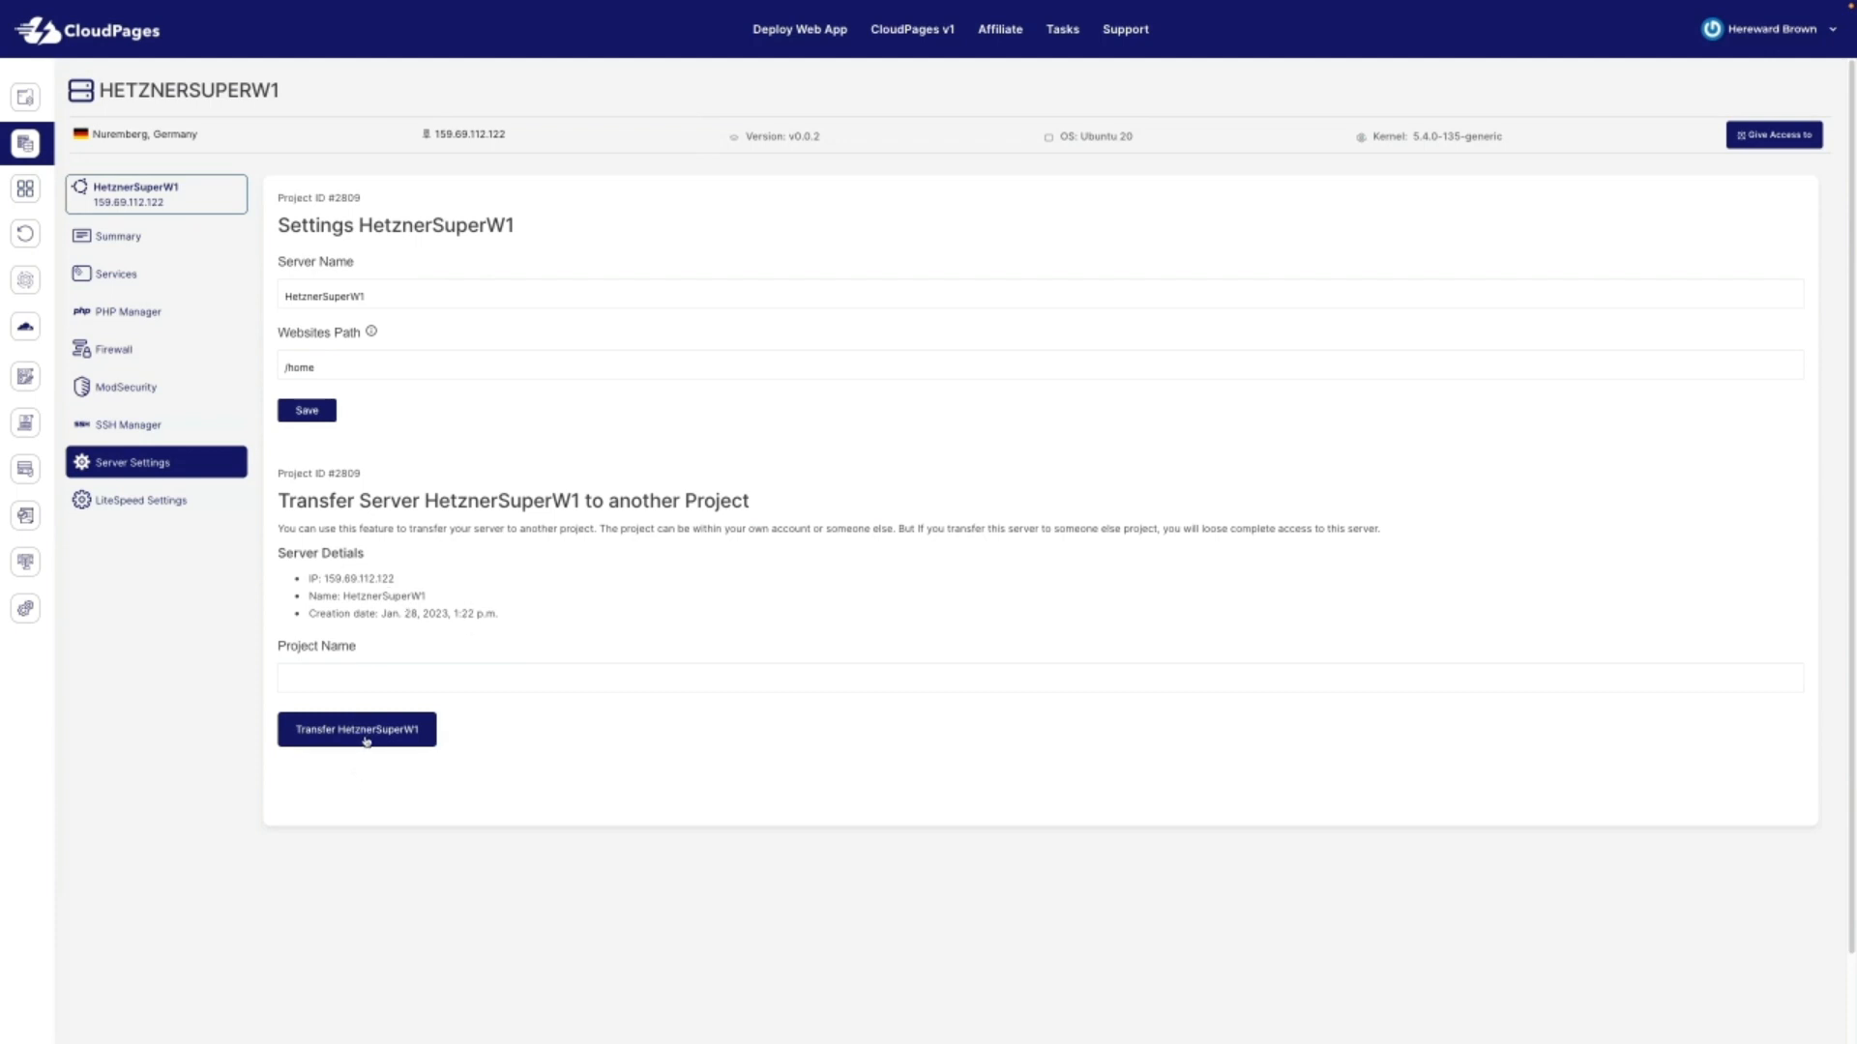
Step: Scroll through the server-level LiteSpeed Settings configuration
click(133, 506)
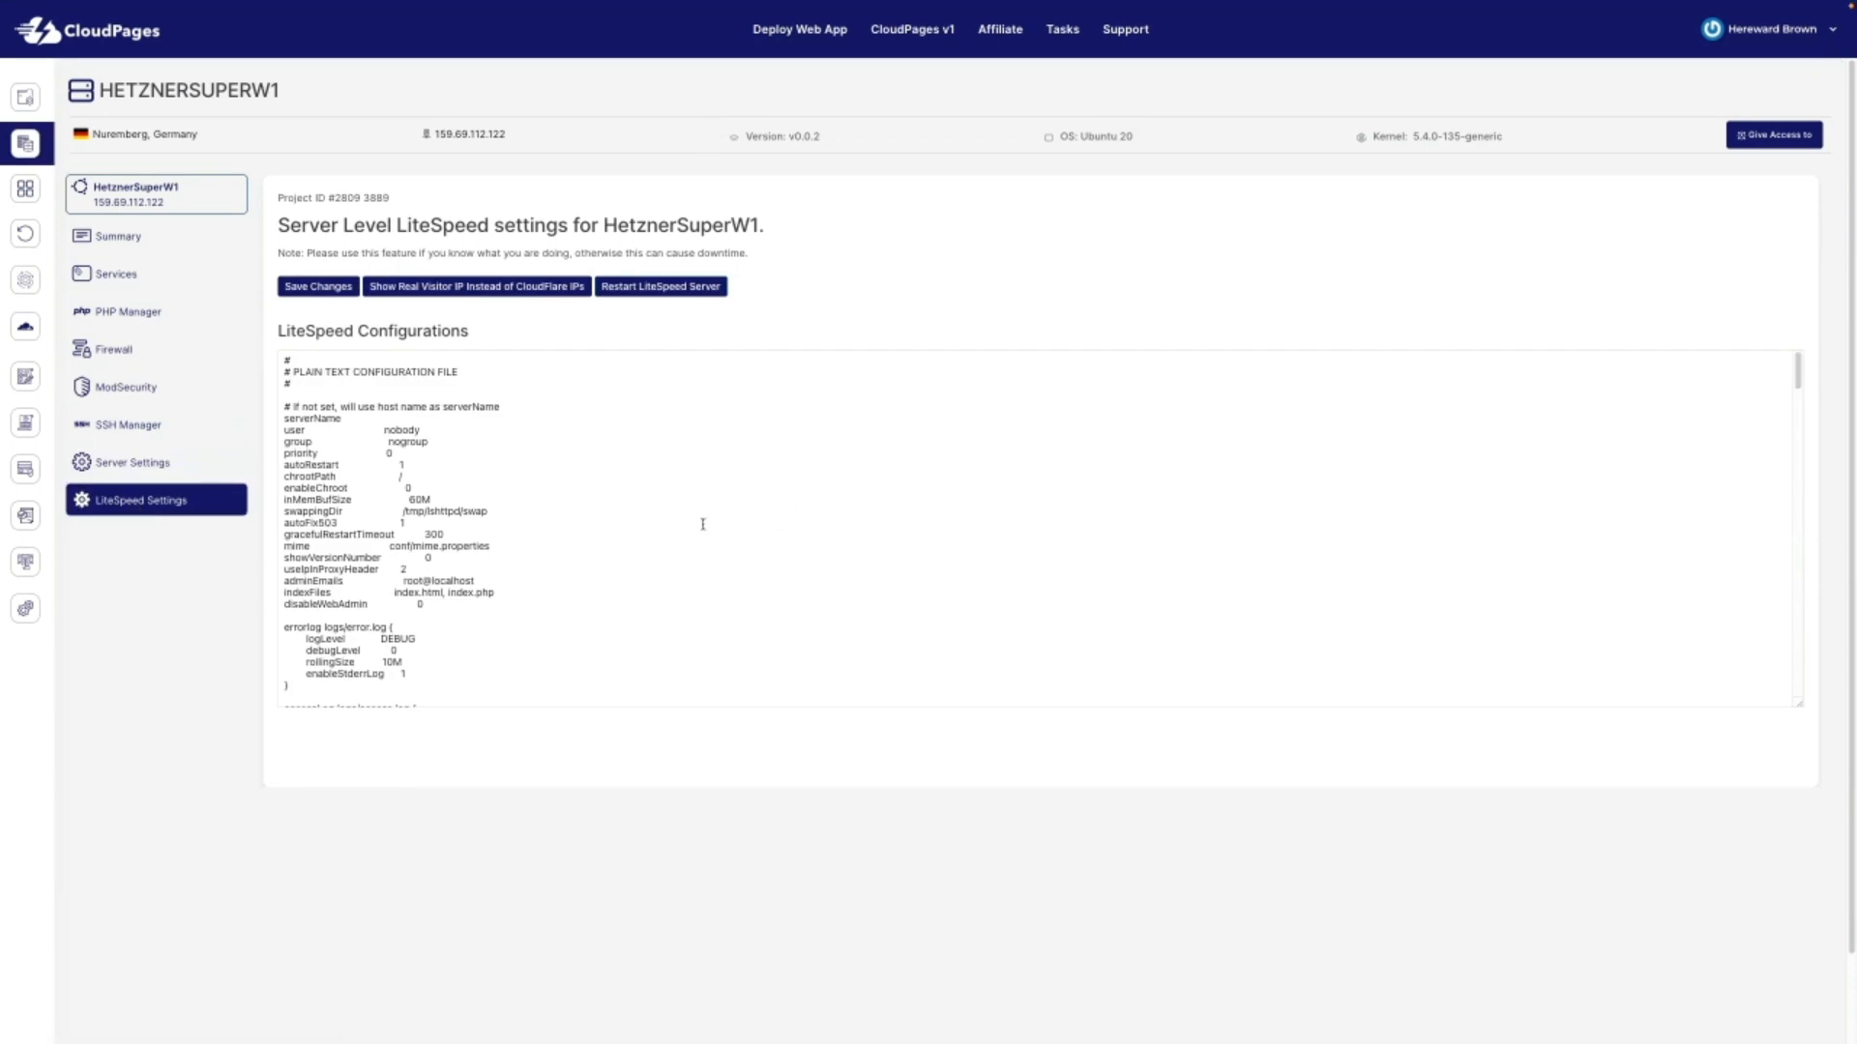
scroll(703, 524, down, 4)
scroll(703, 524, down, 3)
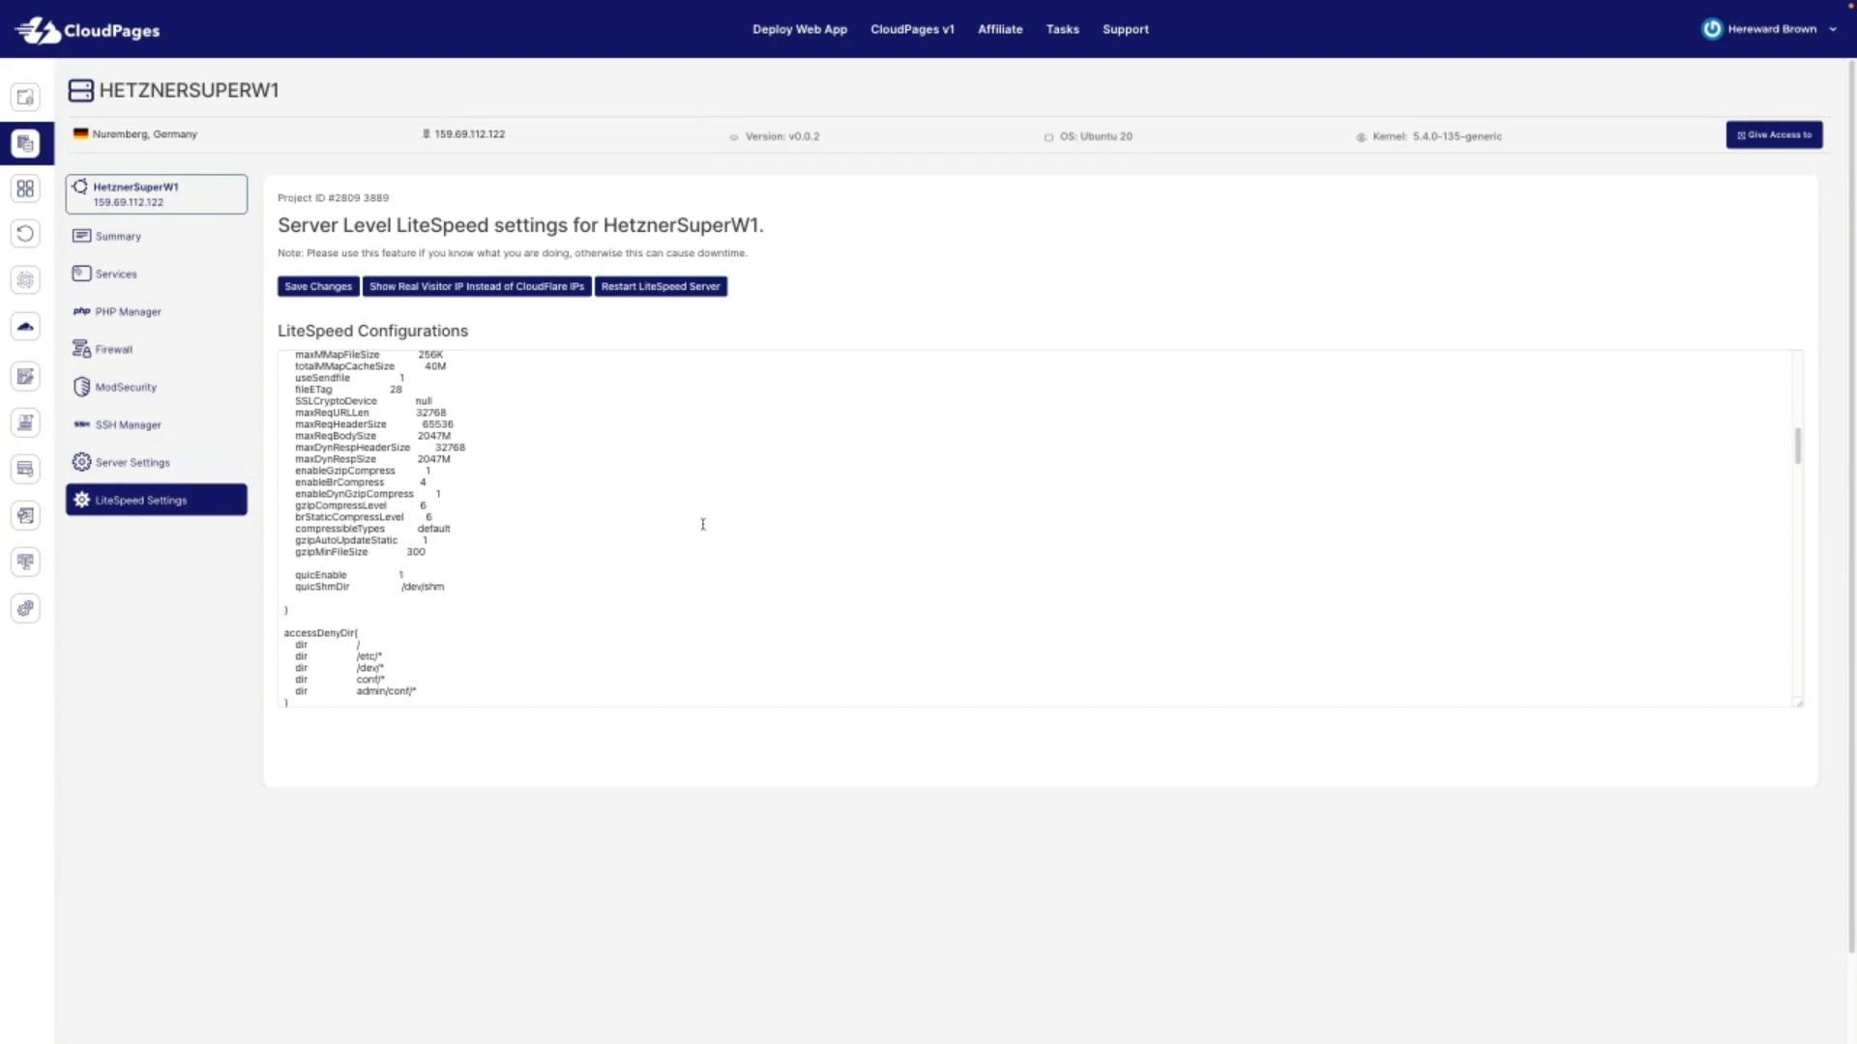
scroll(703, 524, up, 10)
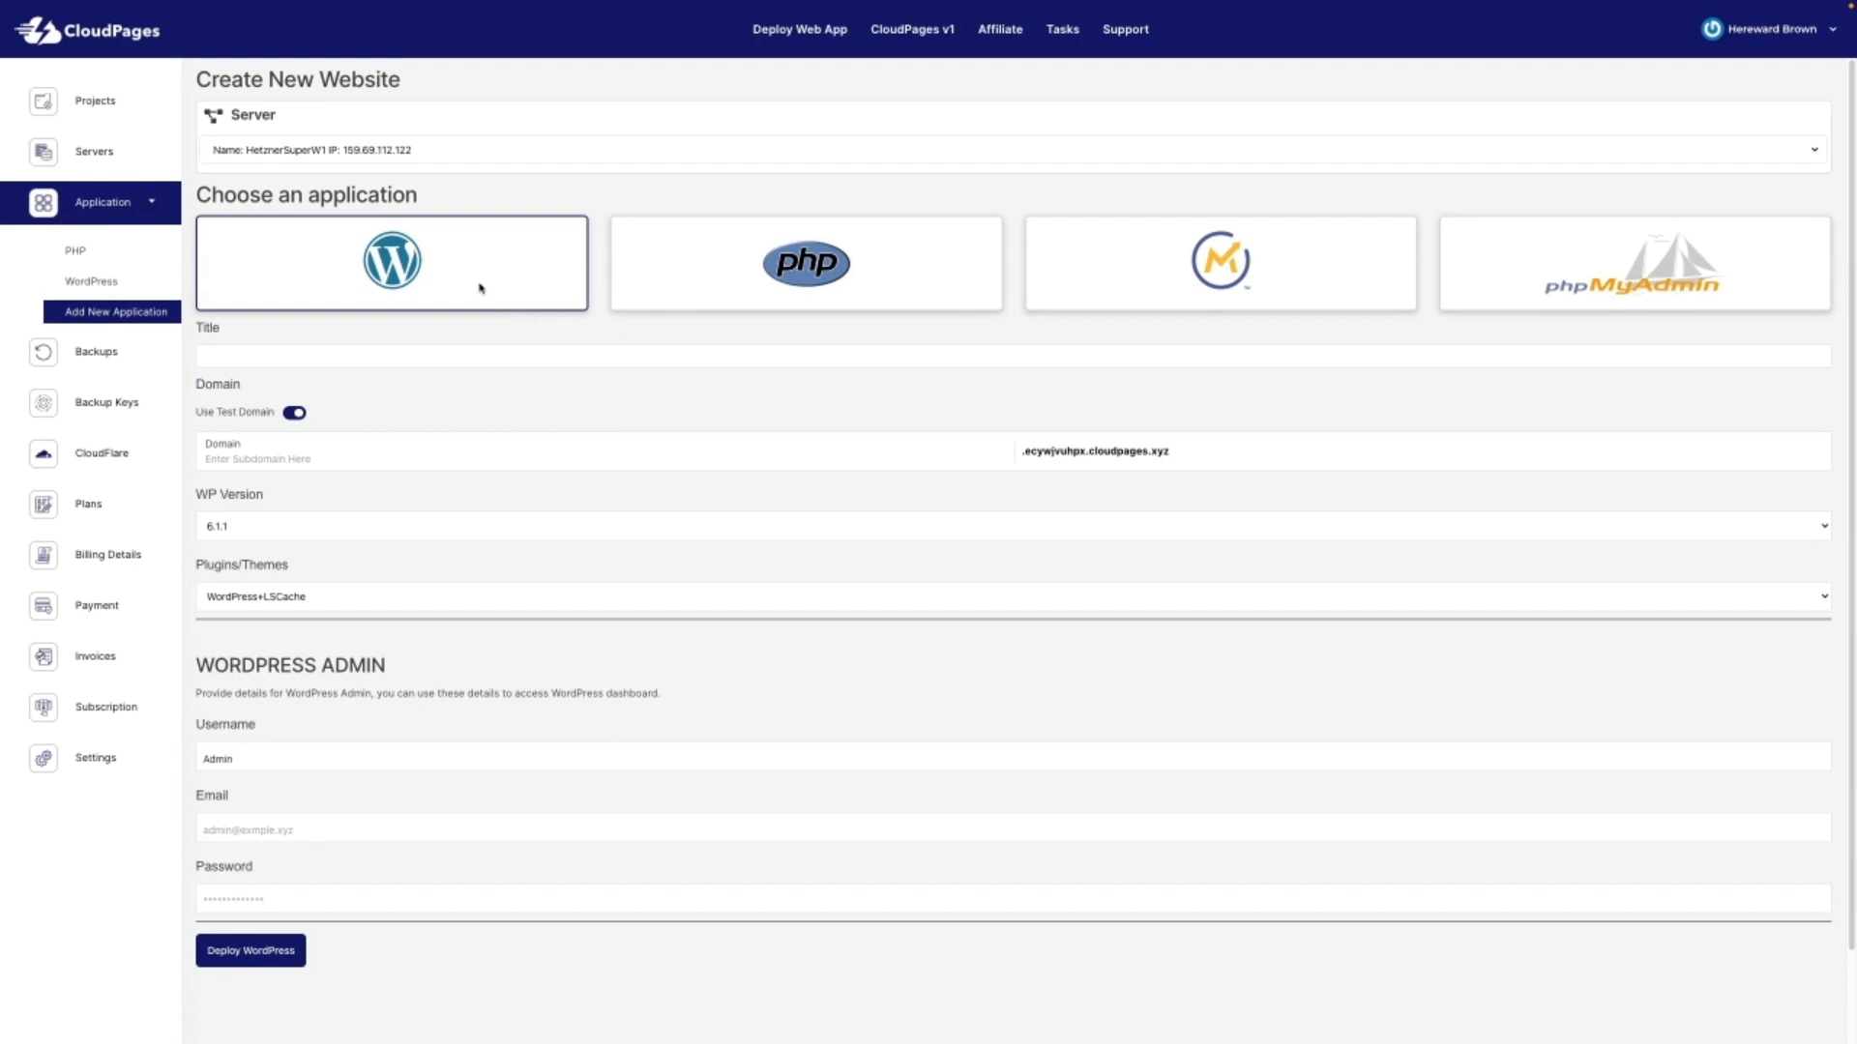
Step: Title the site 'My Great Wordpress Site' with subdomain 'demo', WordPress 6.1.1 and WordPress+LSCache bundle
click(481, 354)
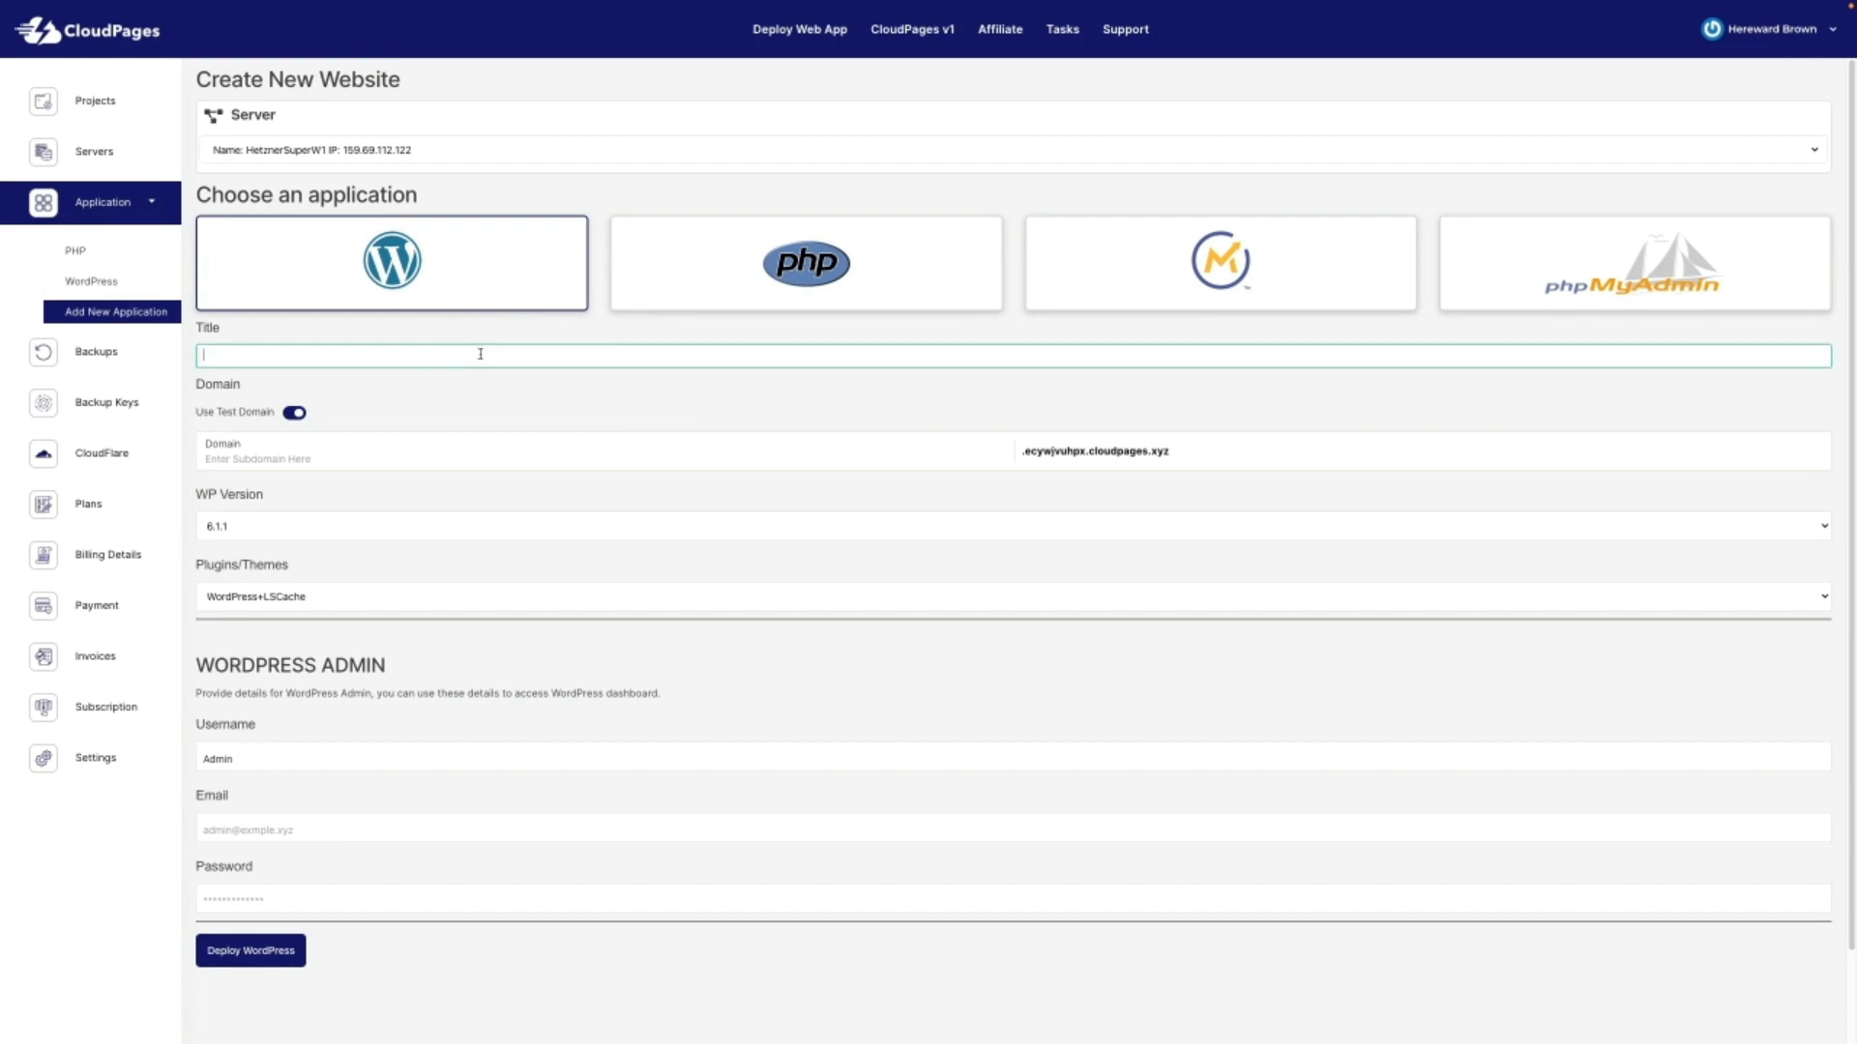
text(My Great Wordpress Site)
click(313, 455)
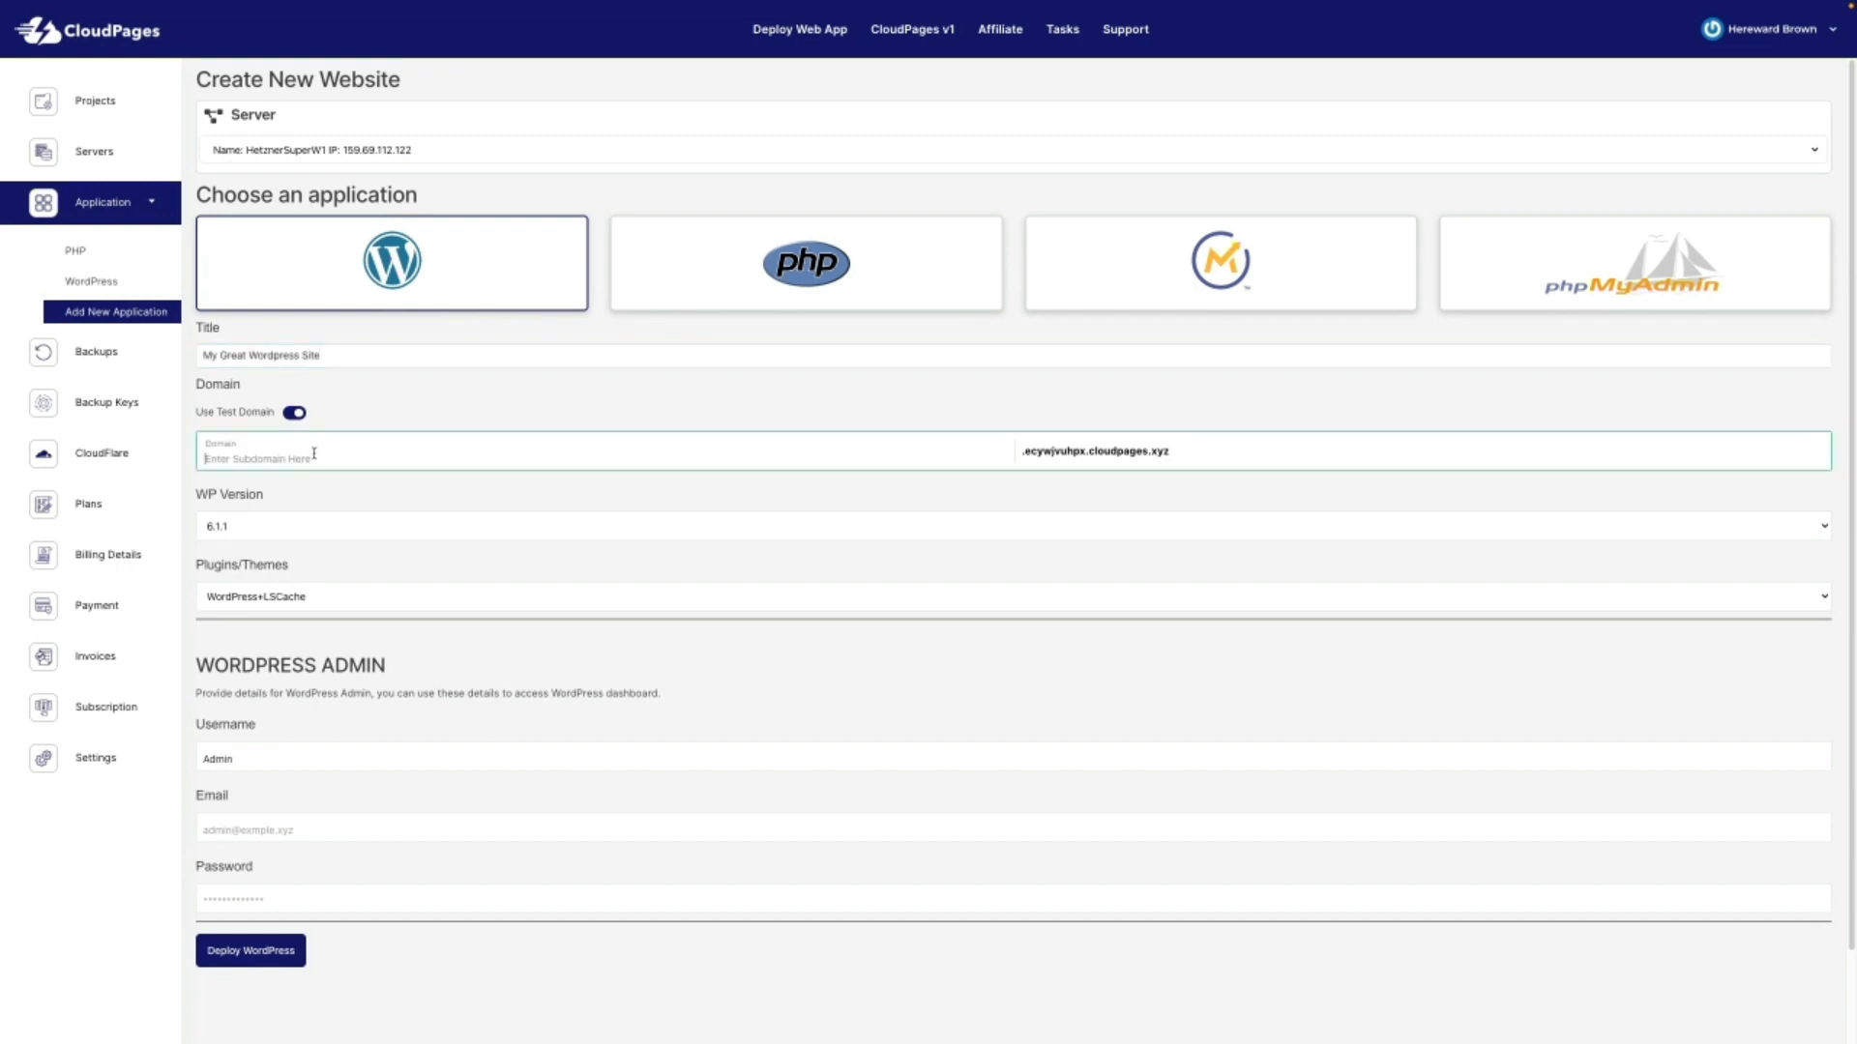
text(demo)
click(350, 527)
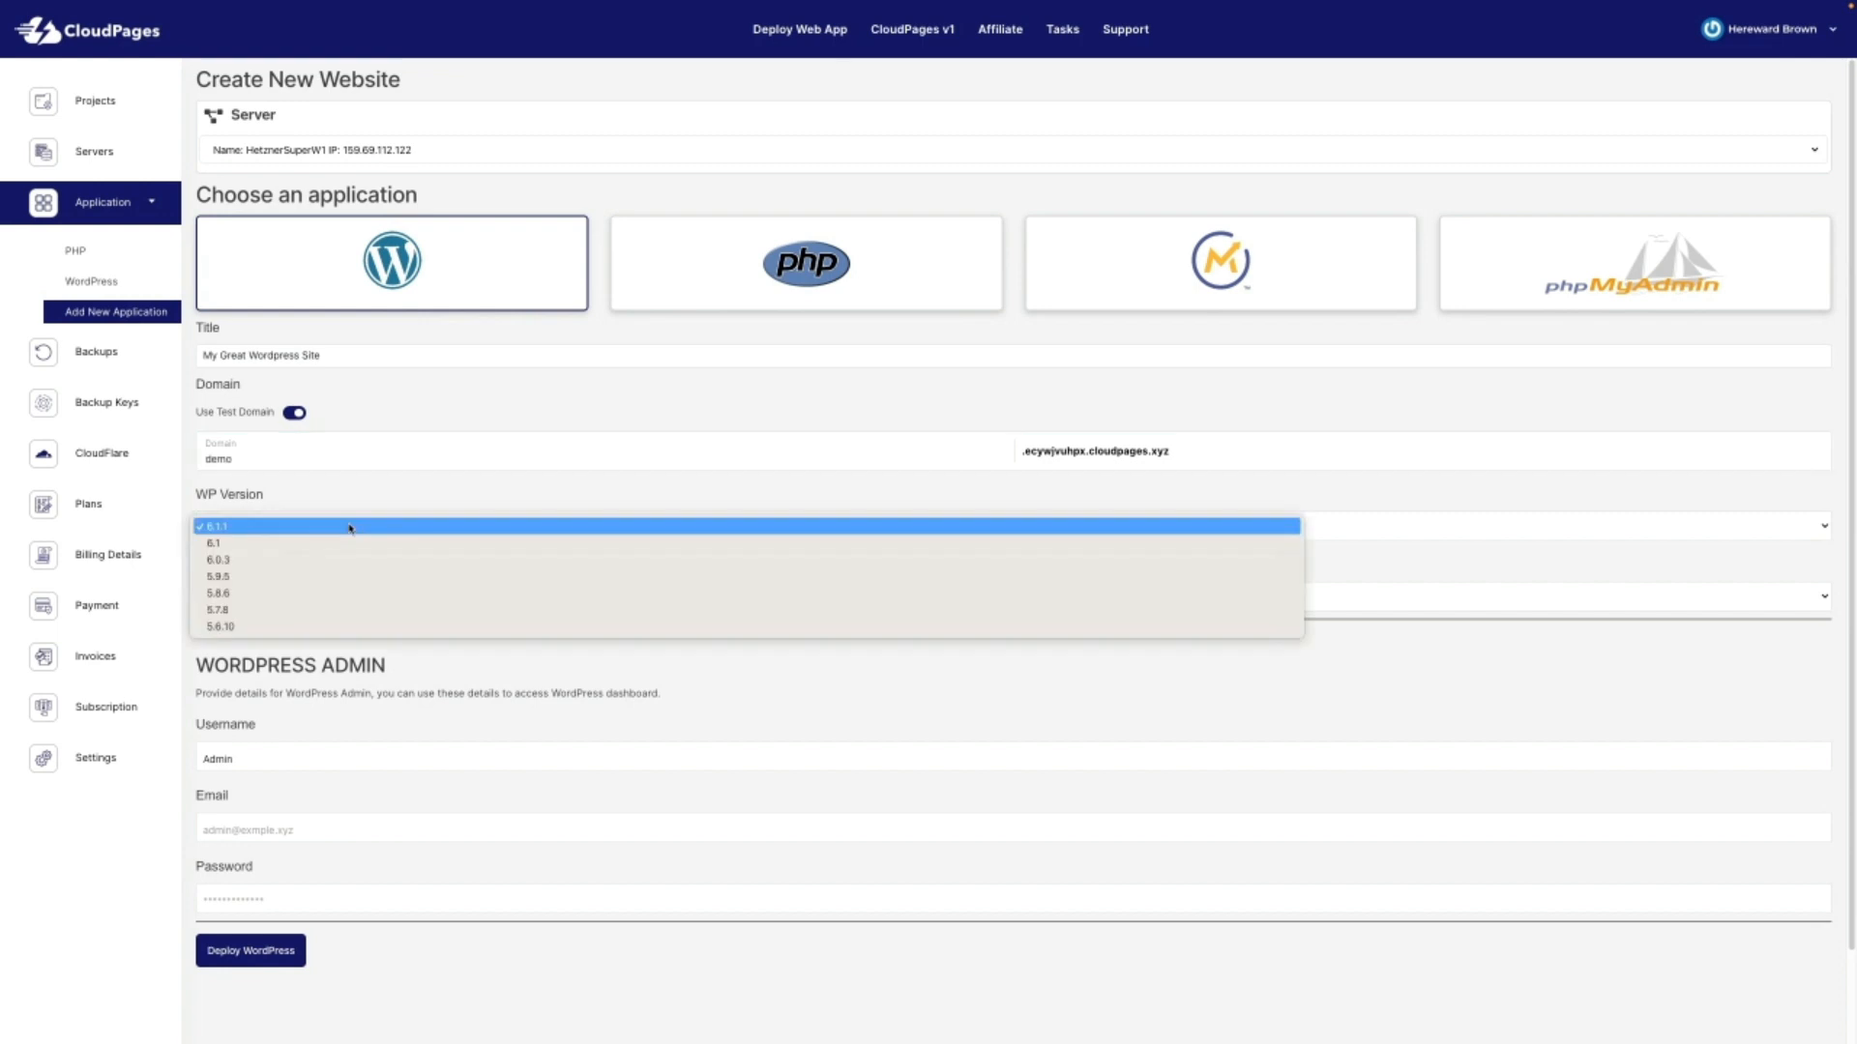
click(349, 525)
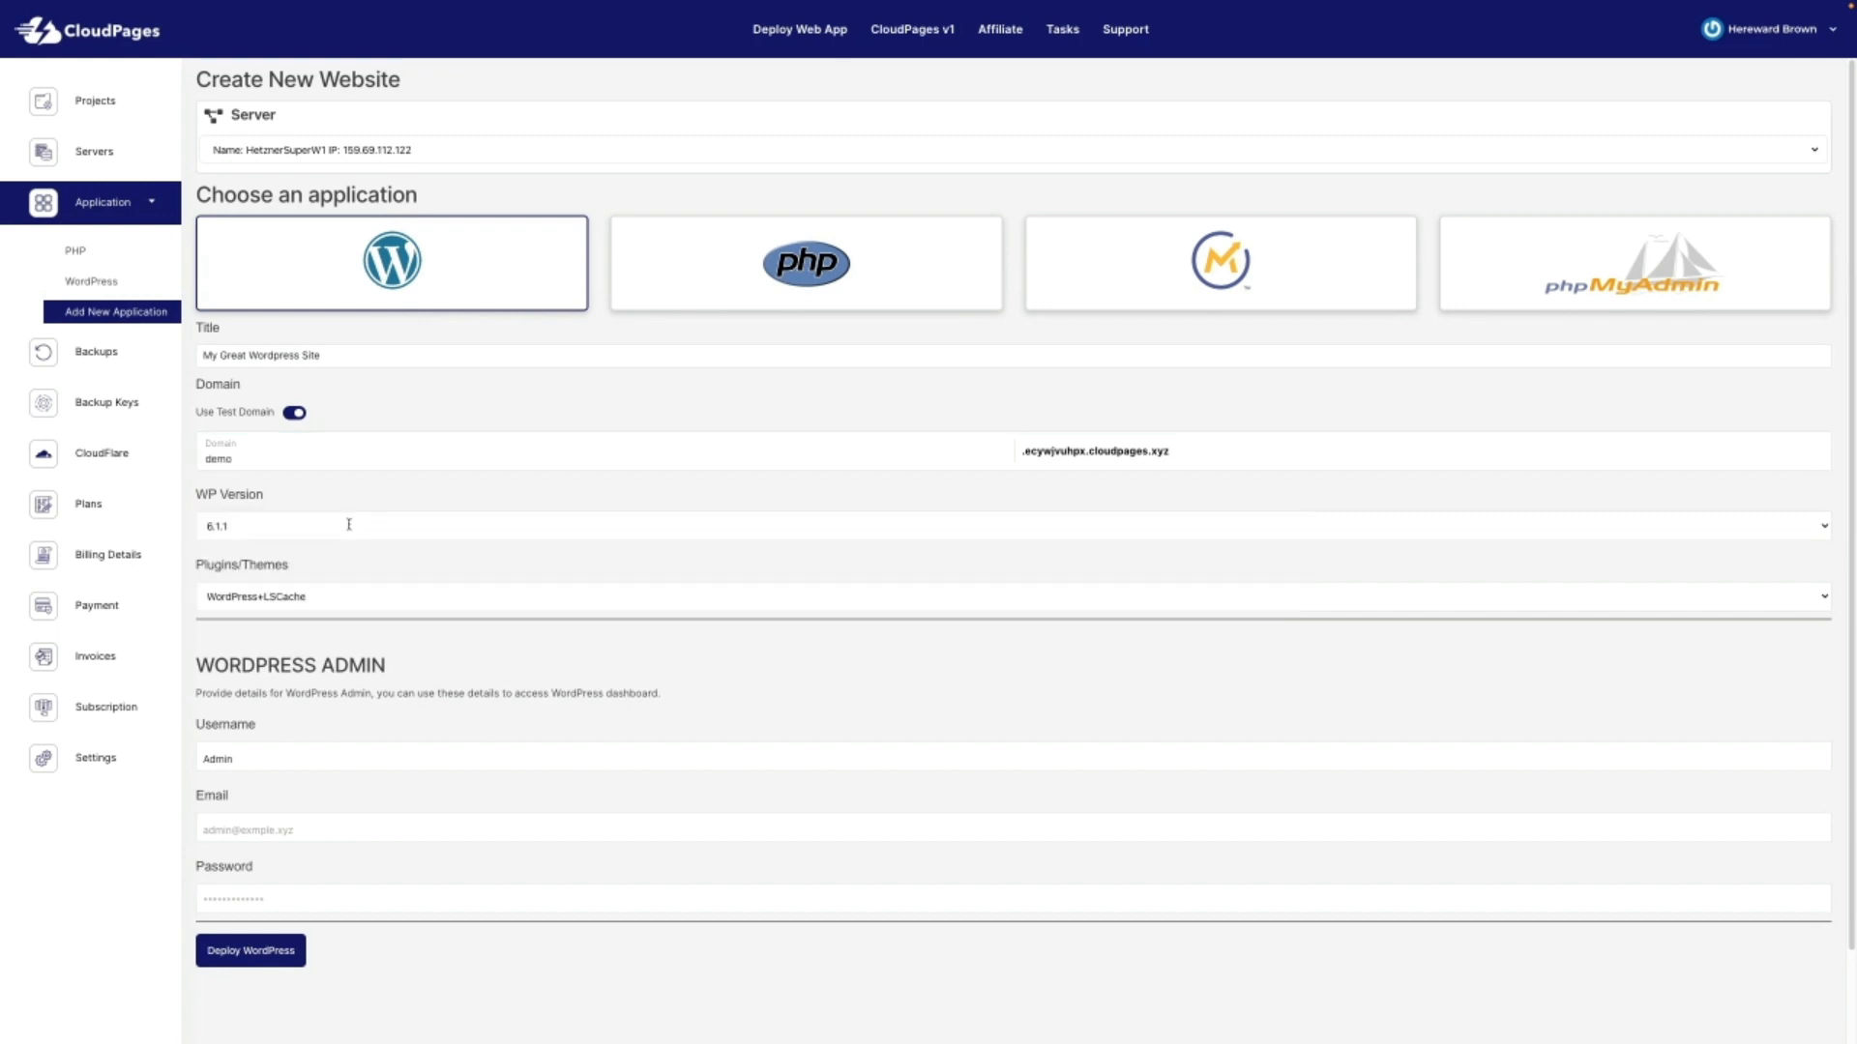
click(409, 599)
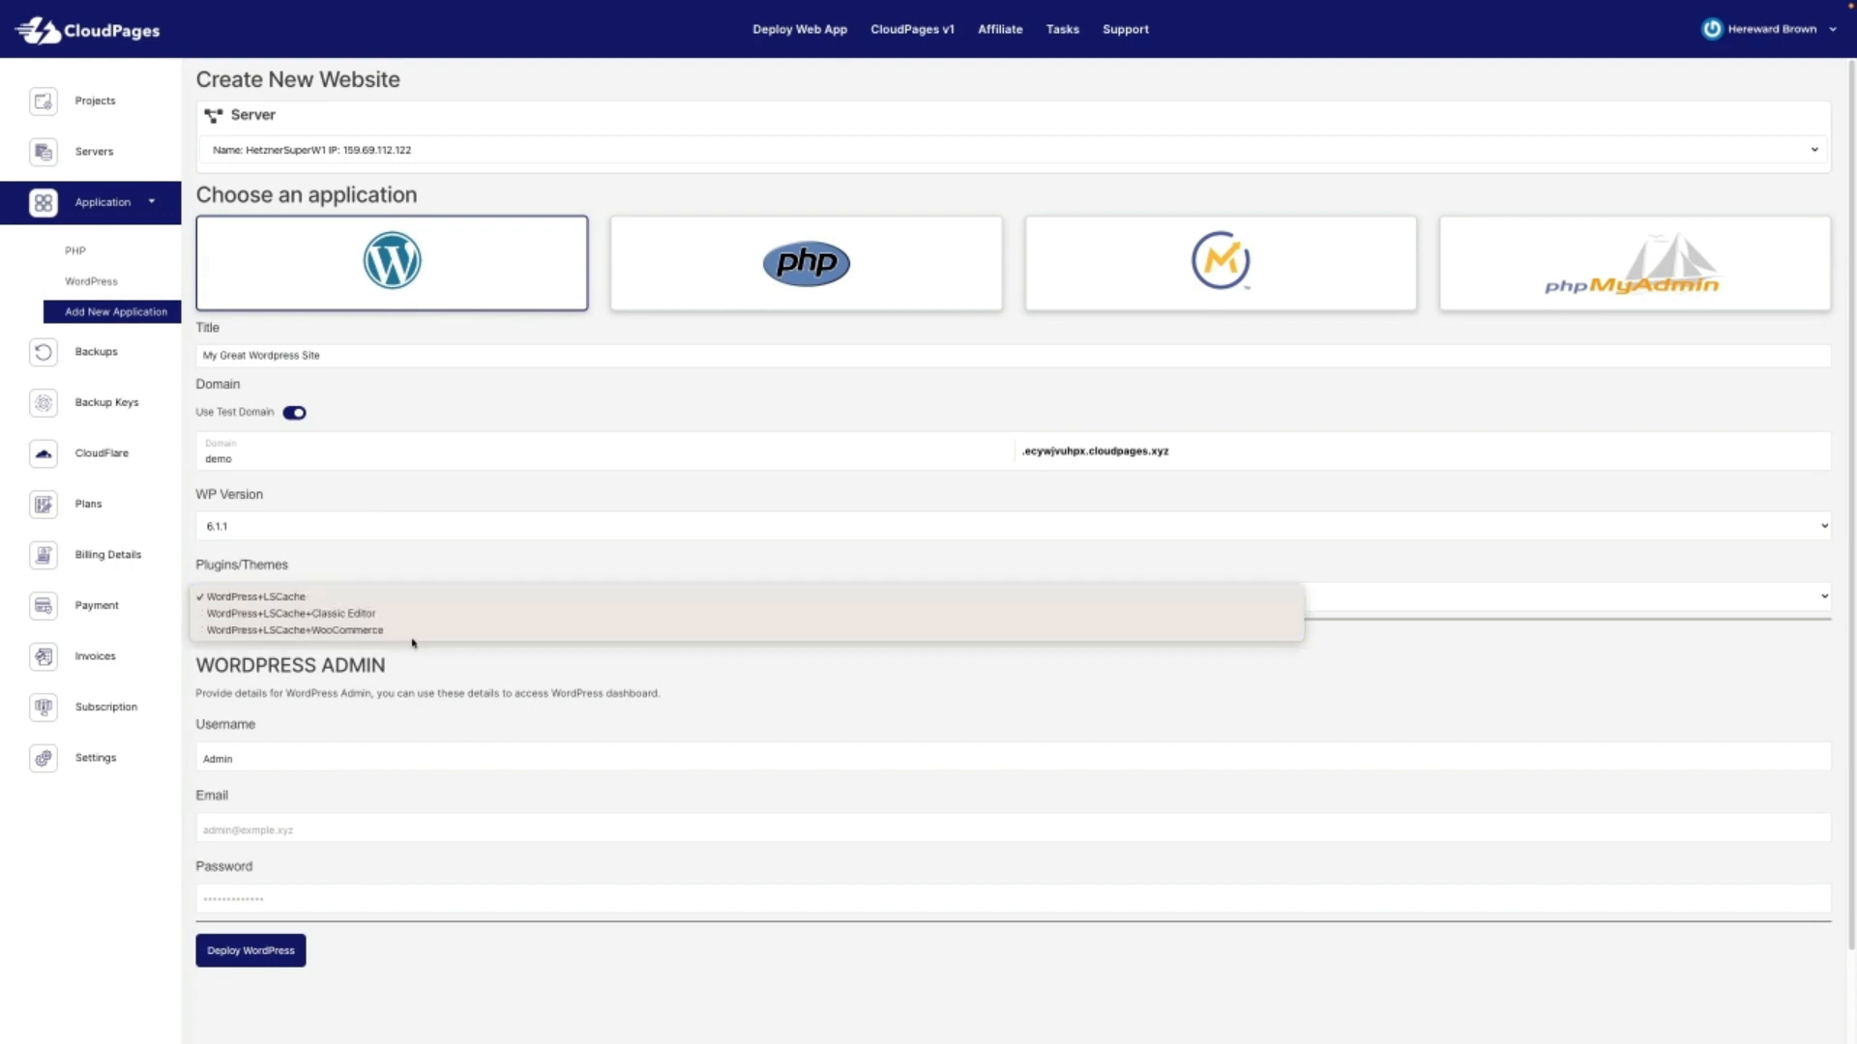
click(444, 601)
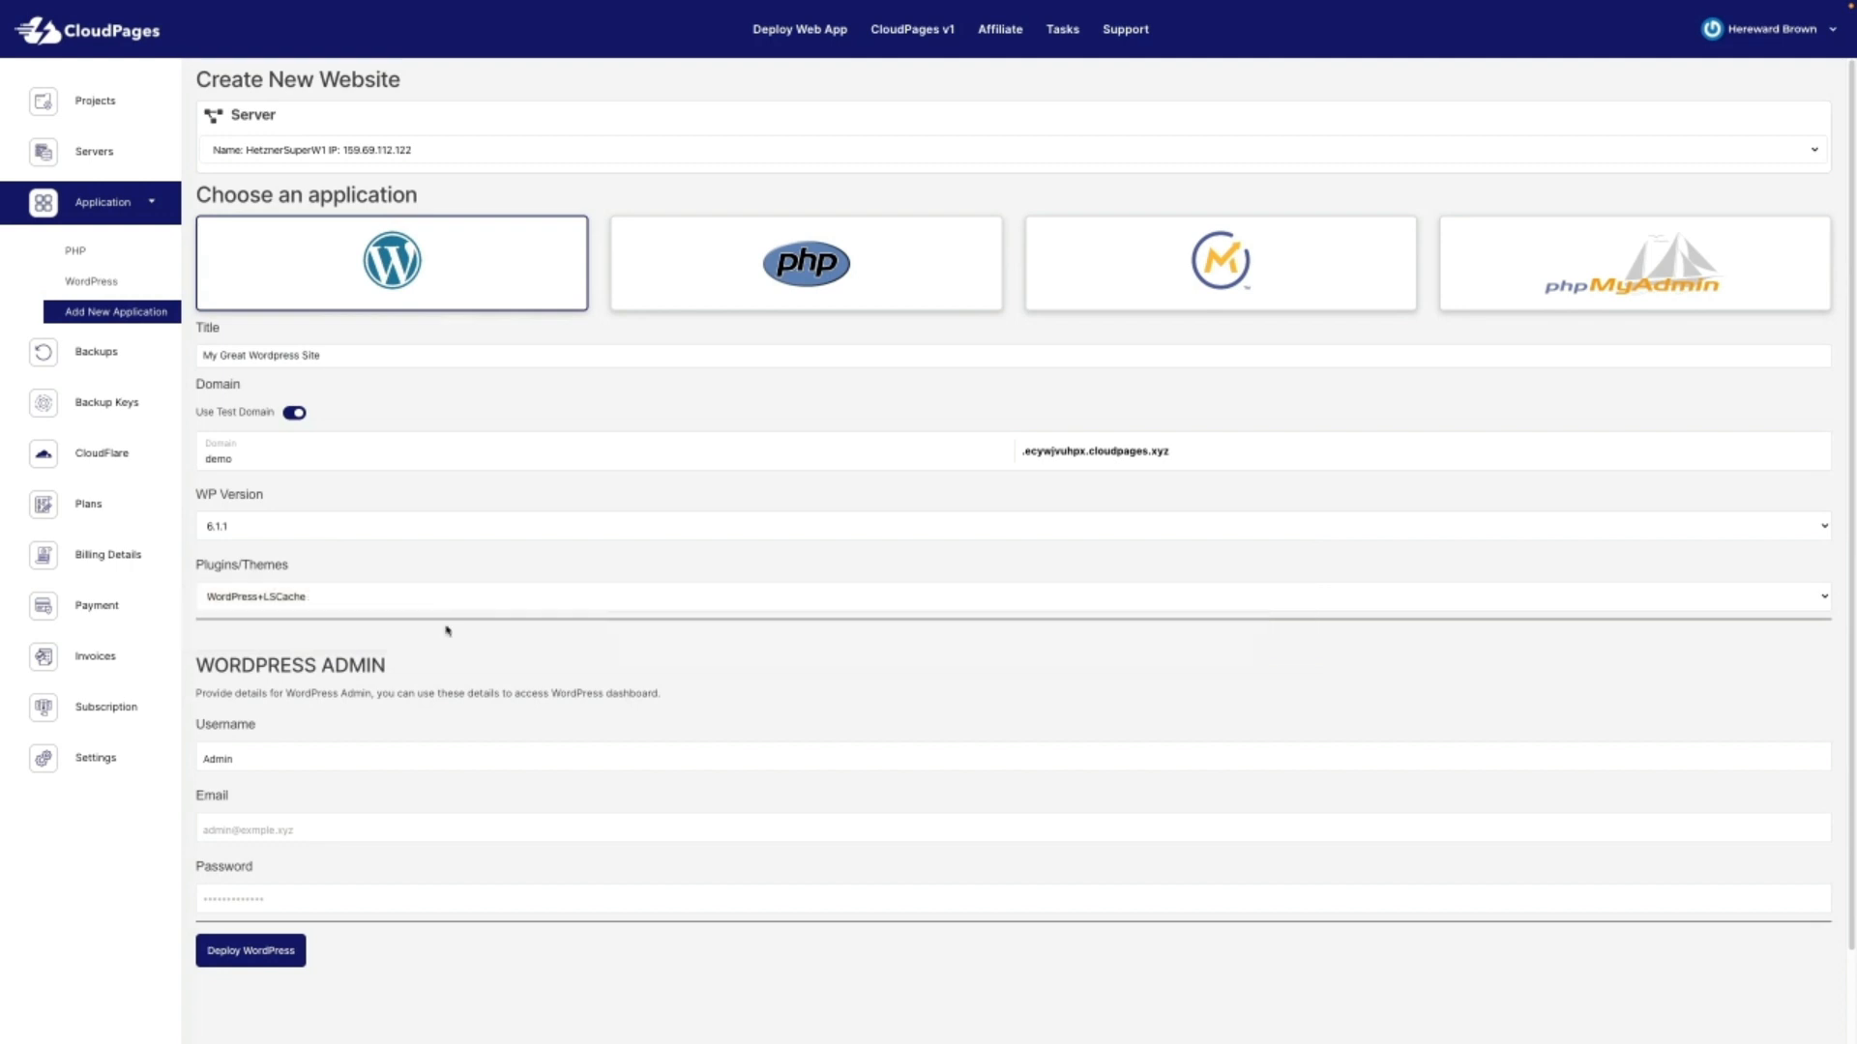
Step: Enter the admin's e-mail, paste the admin password, and deploy the WordPress site
click(264, 832)
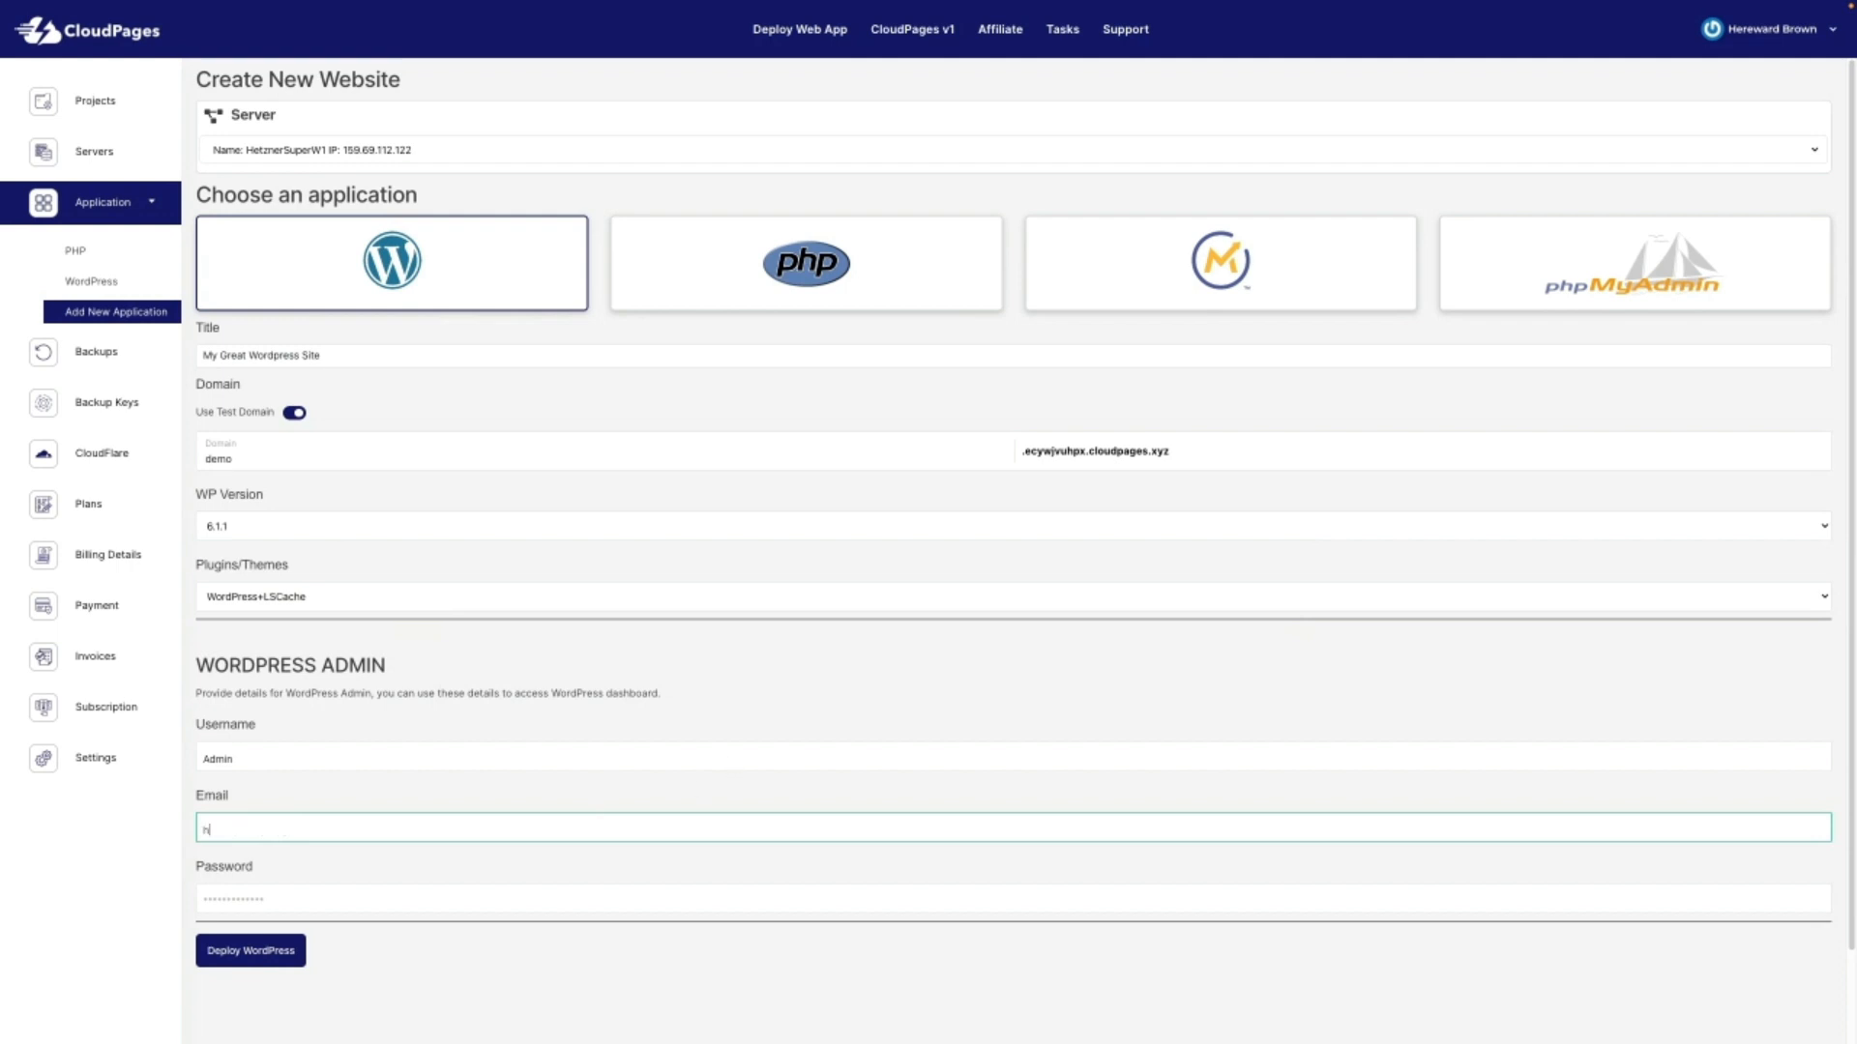
click(907, 640)
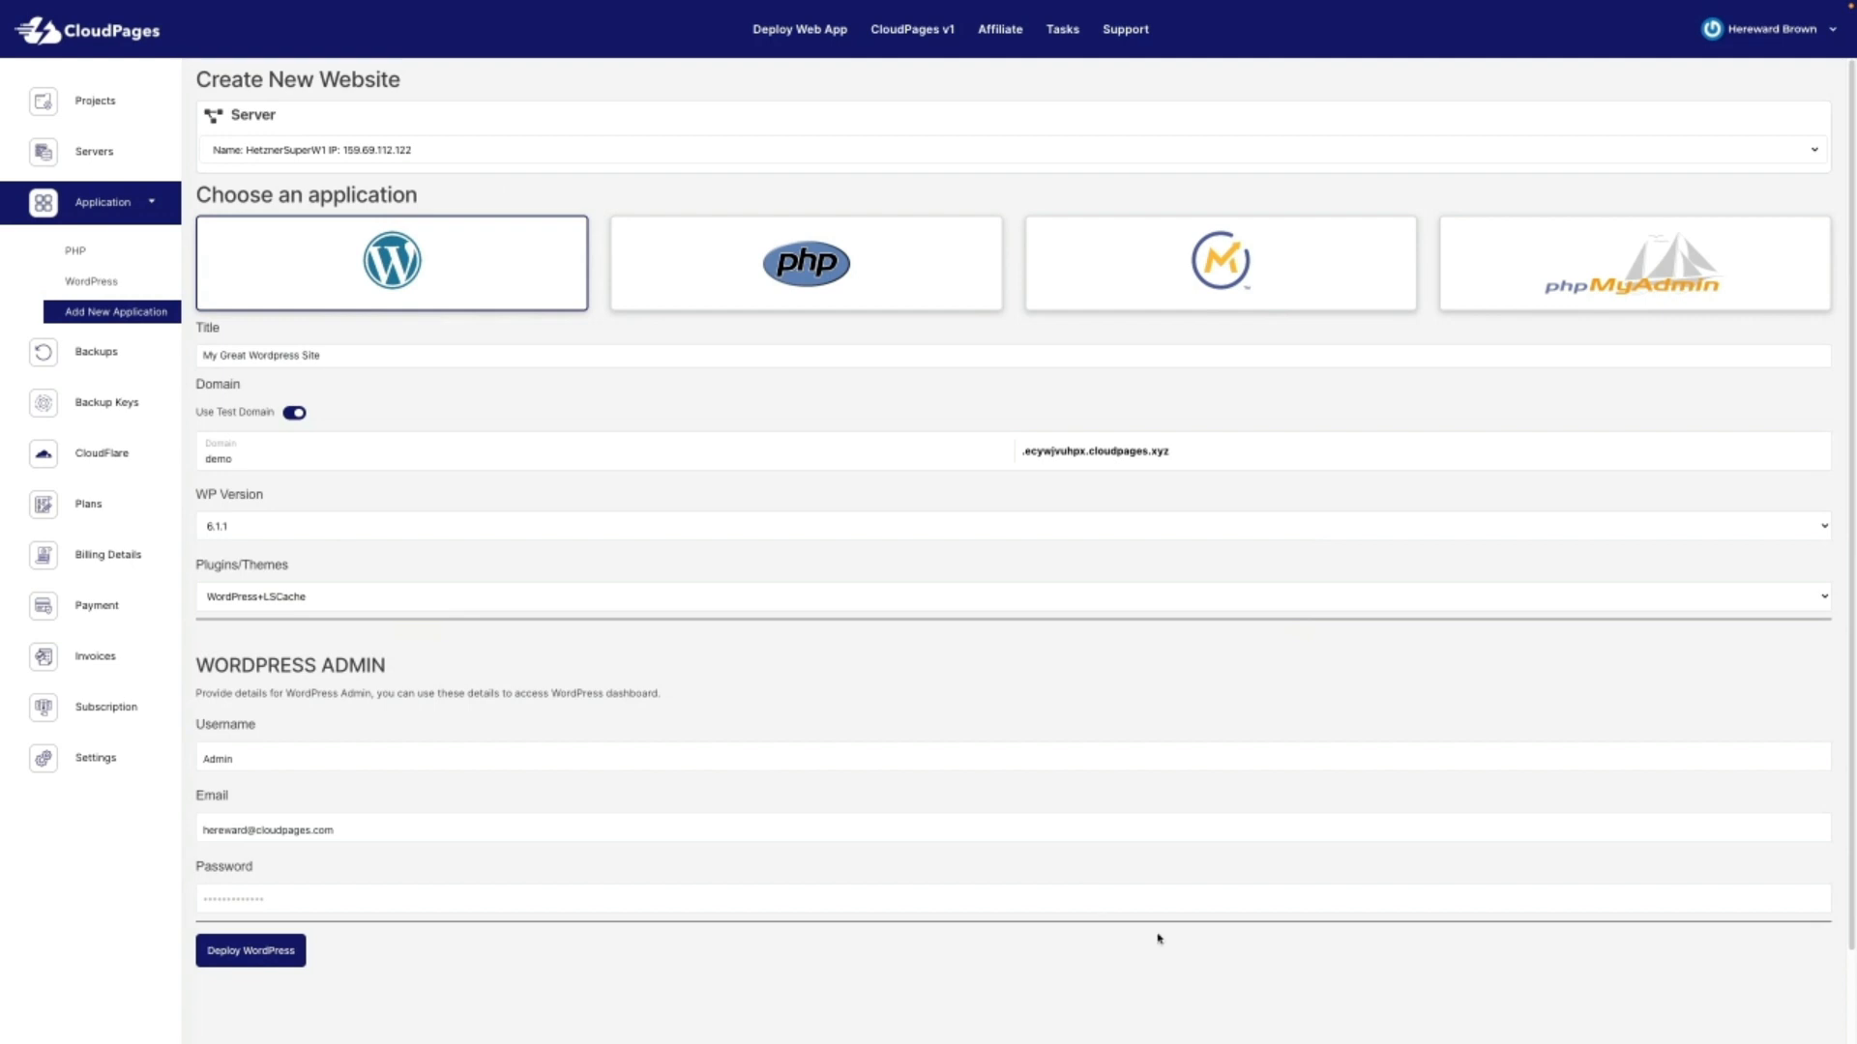
click(247, 898)
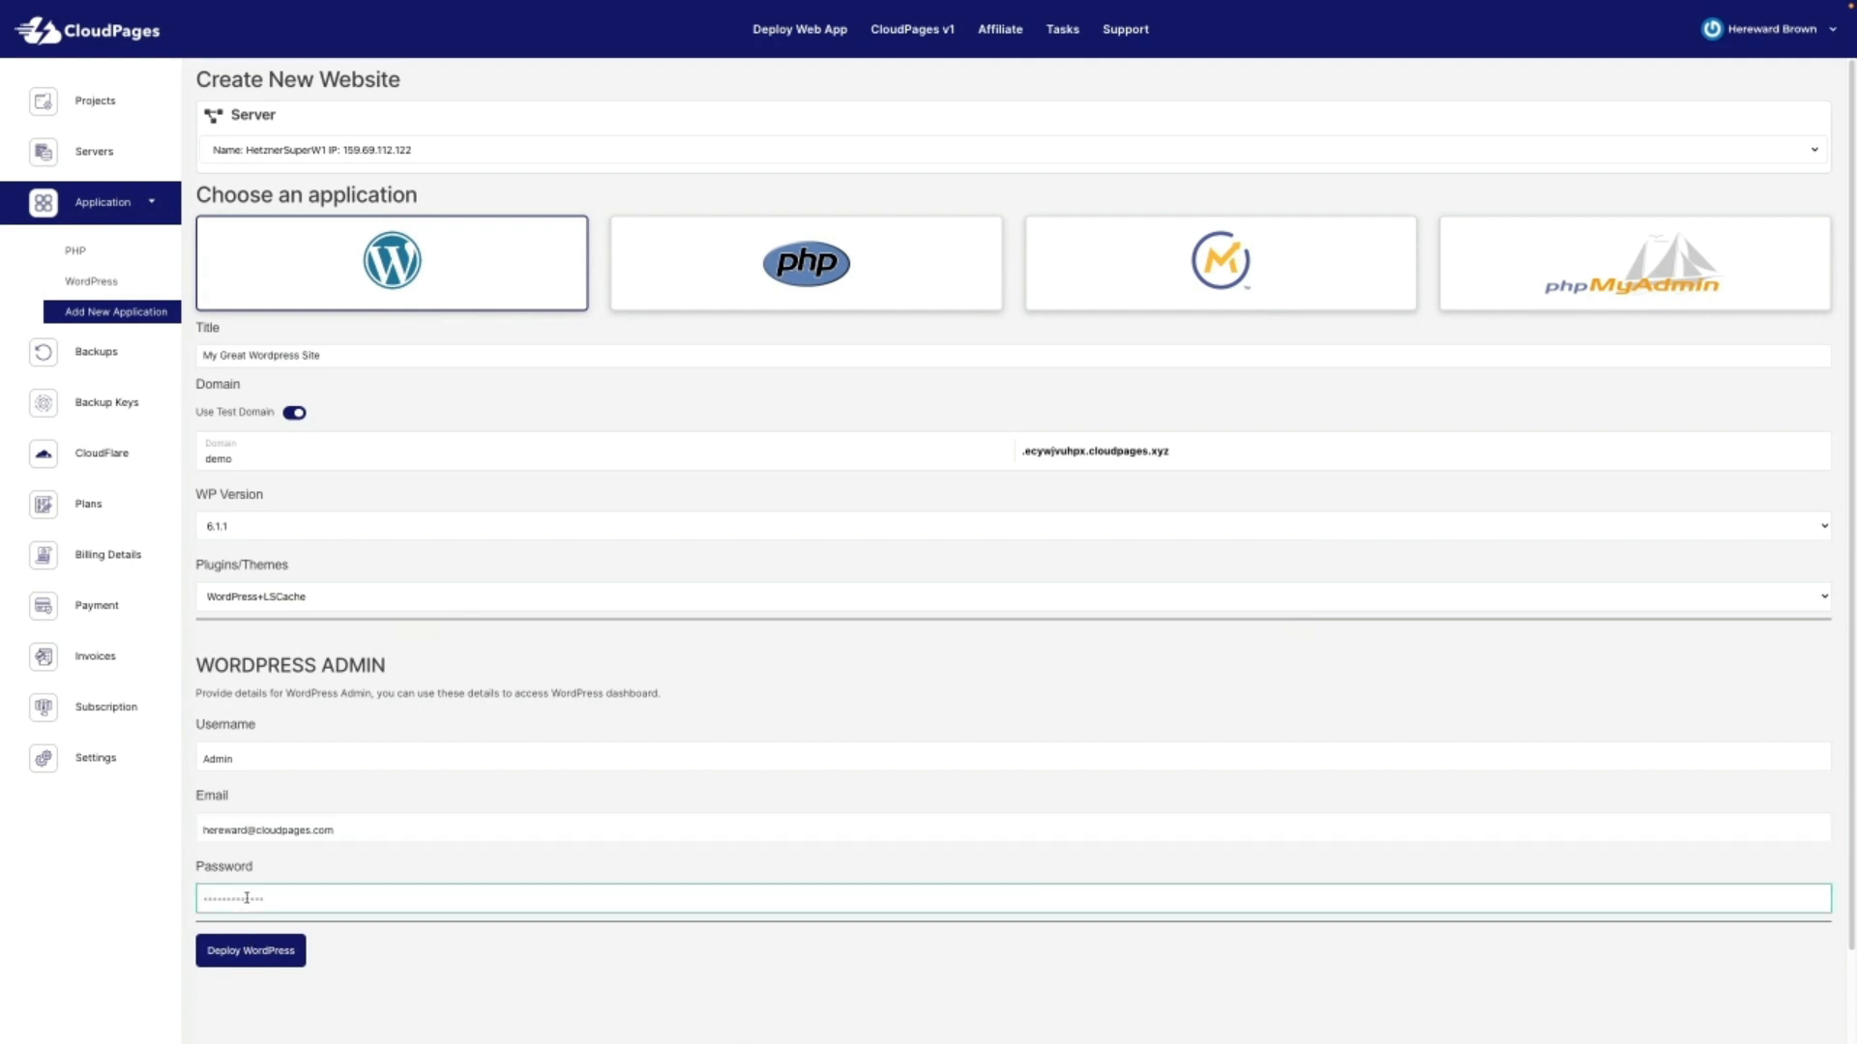
key(super+v)
click(265, 958)
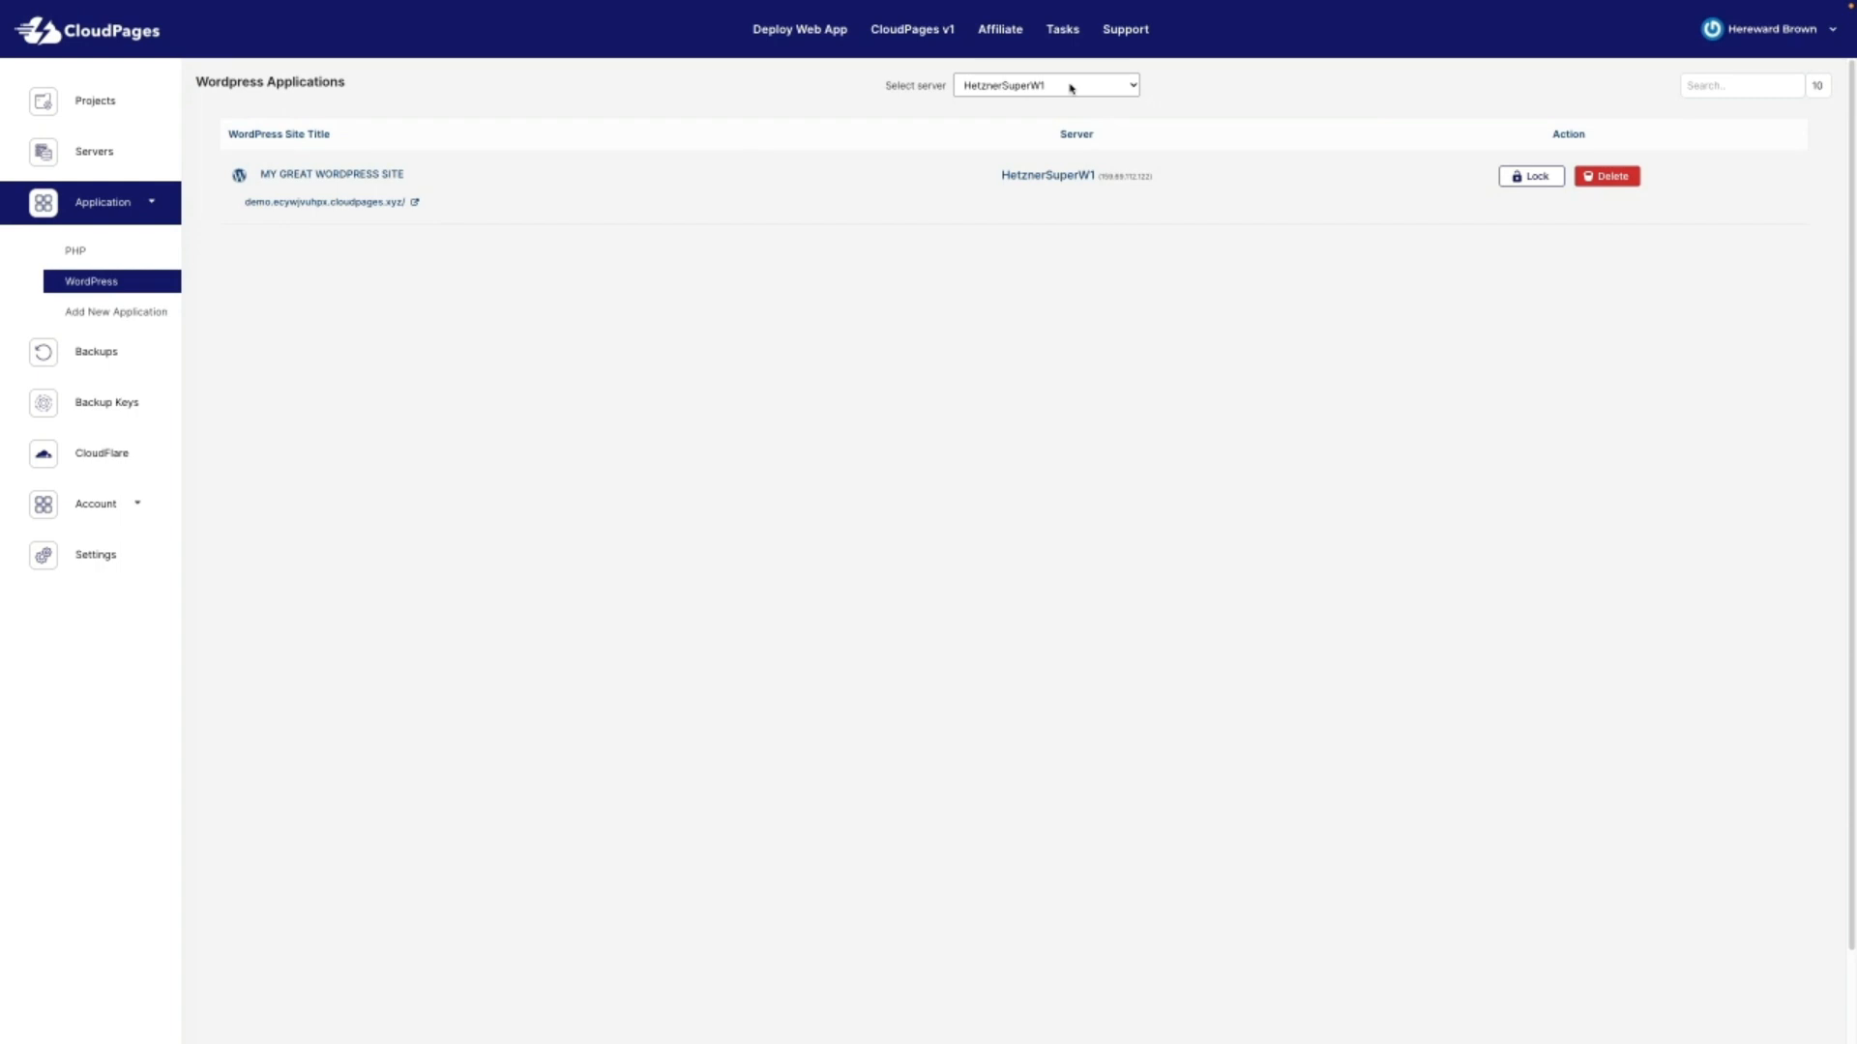
Step: Open My Great WordPress Site's management page from the WordPress Applications list
click(322, 176)
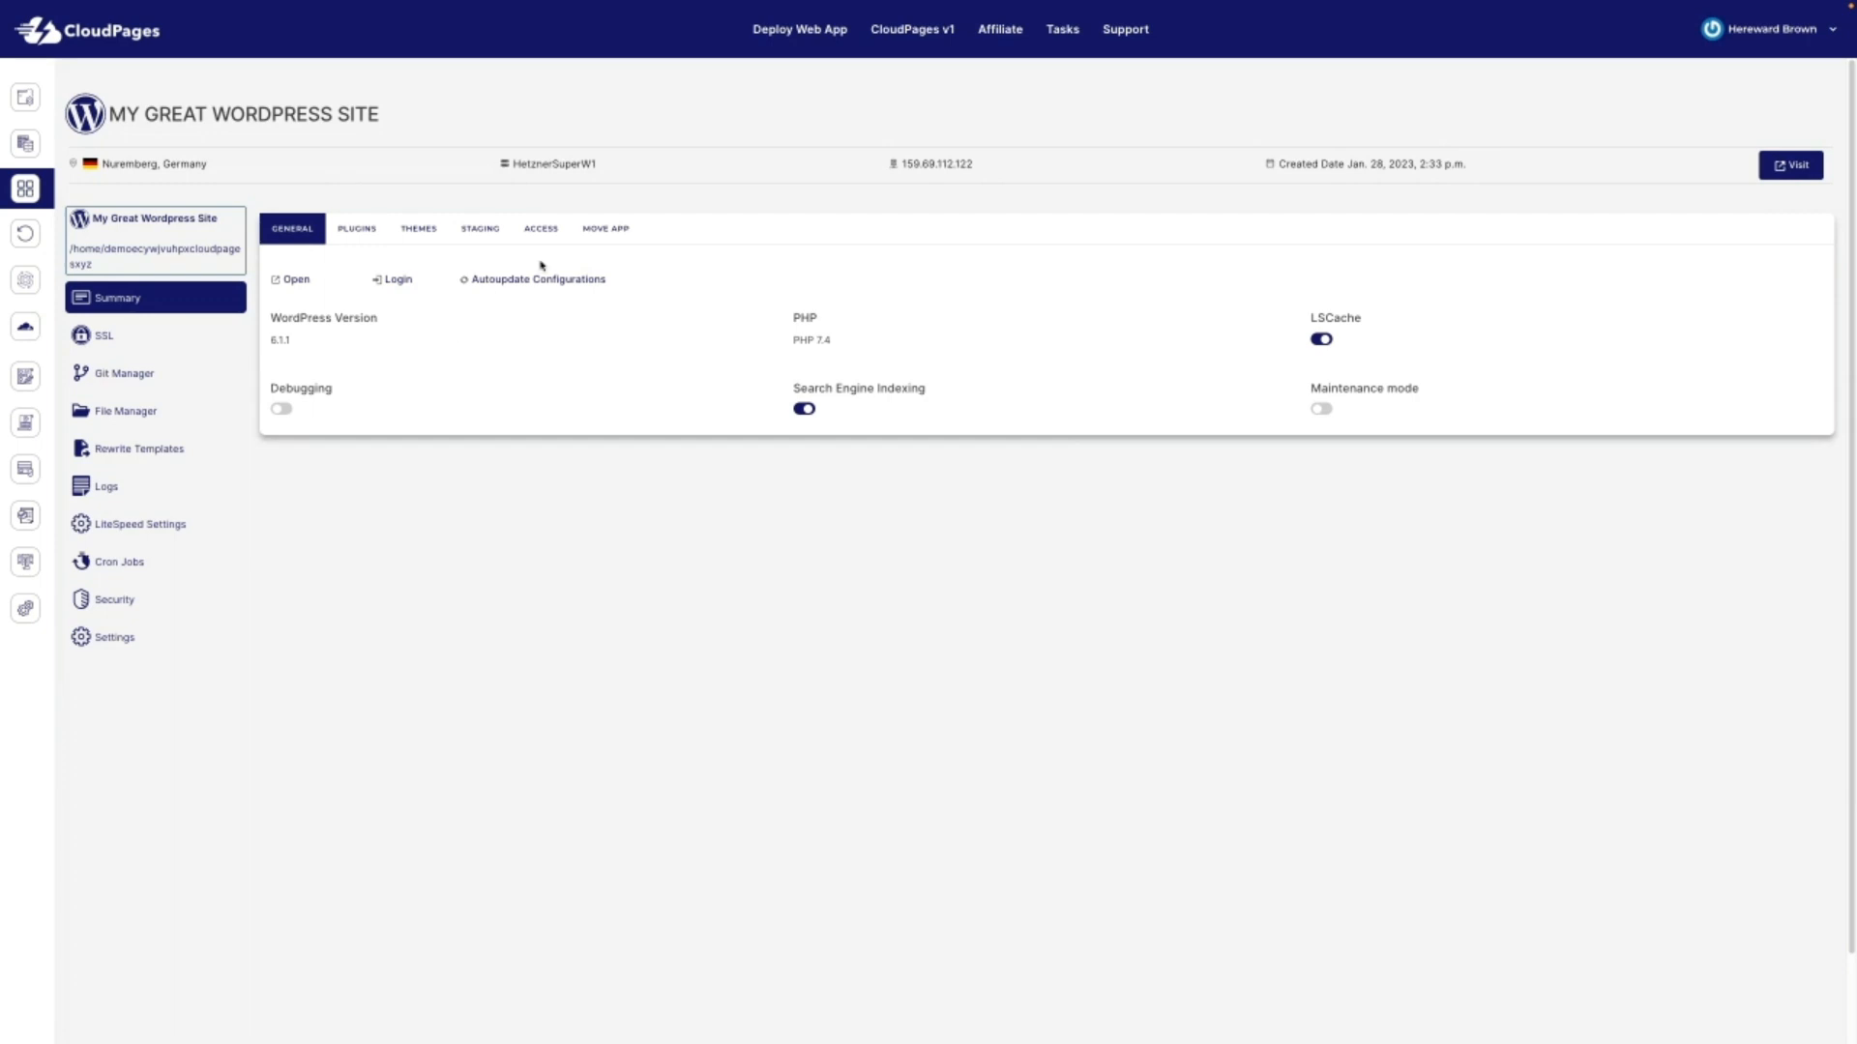
click(560, 282)
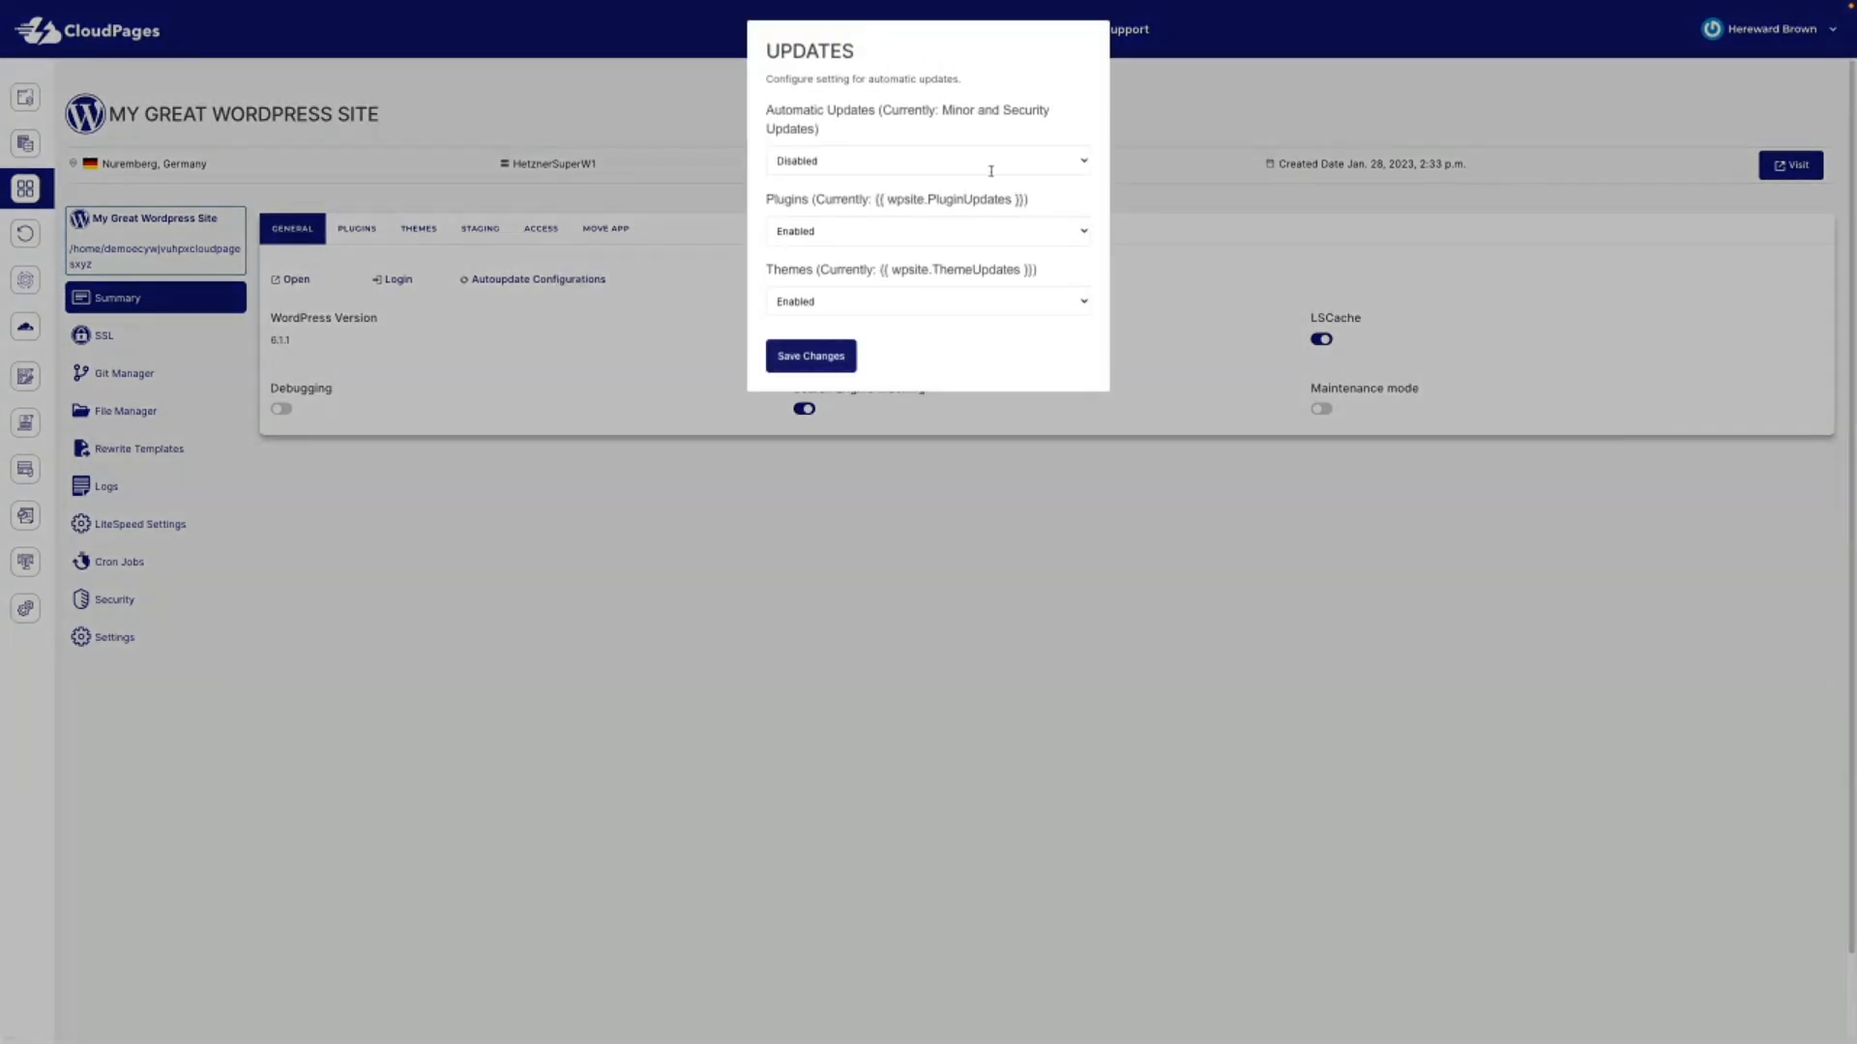
click(960, 164)
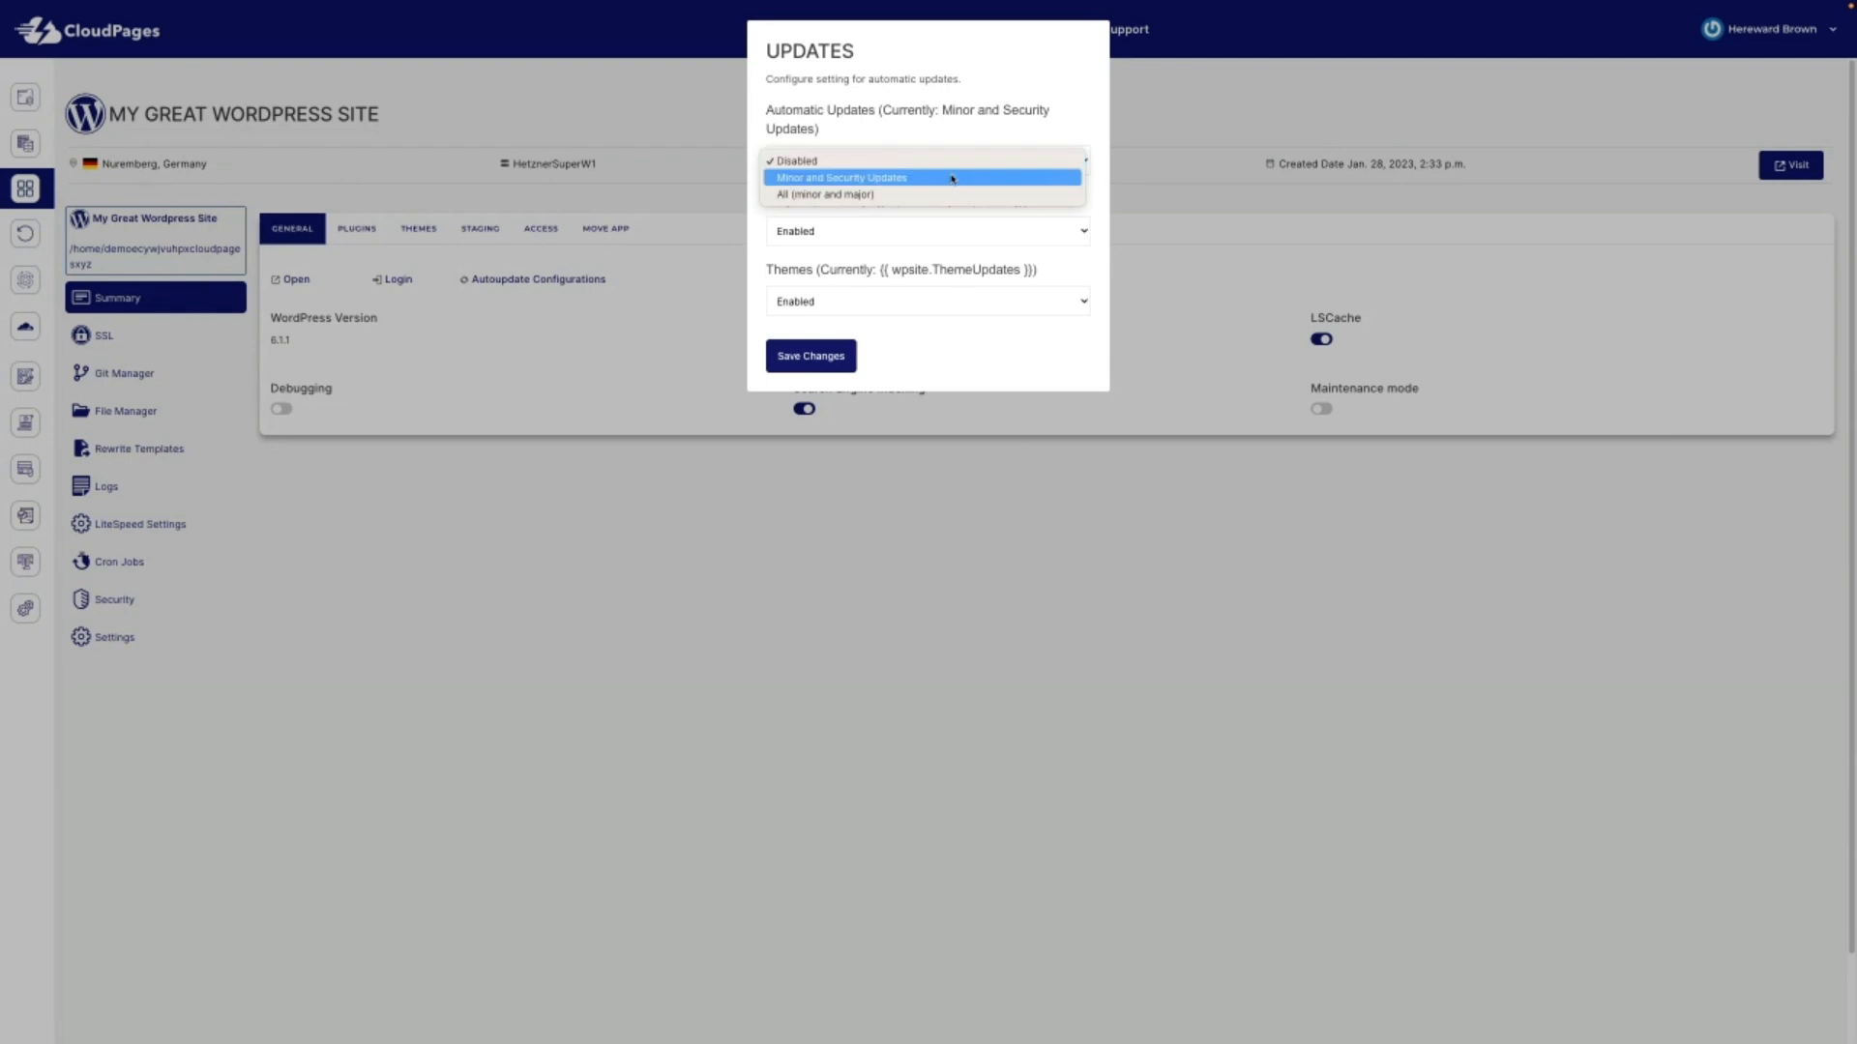
click(936, 162)
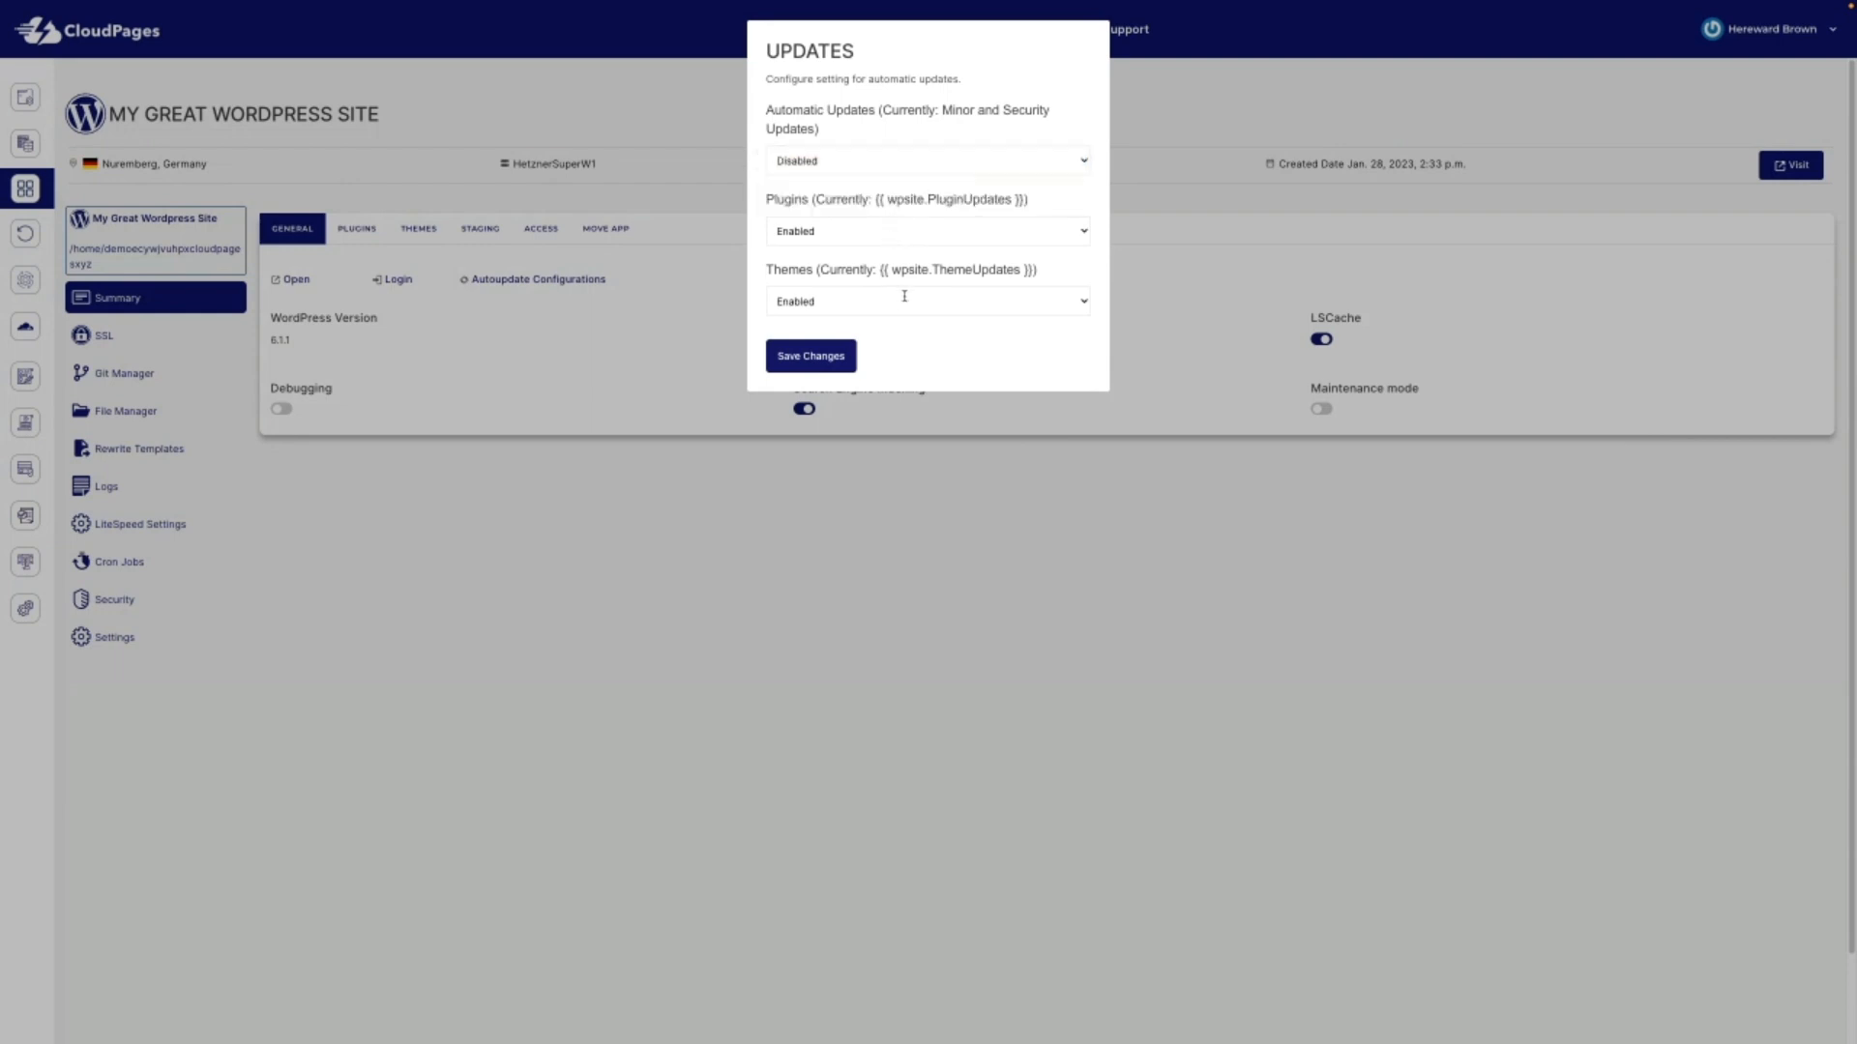
click(1168, 177)
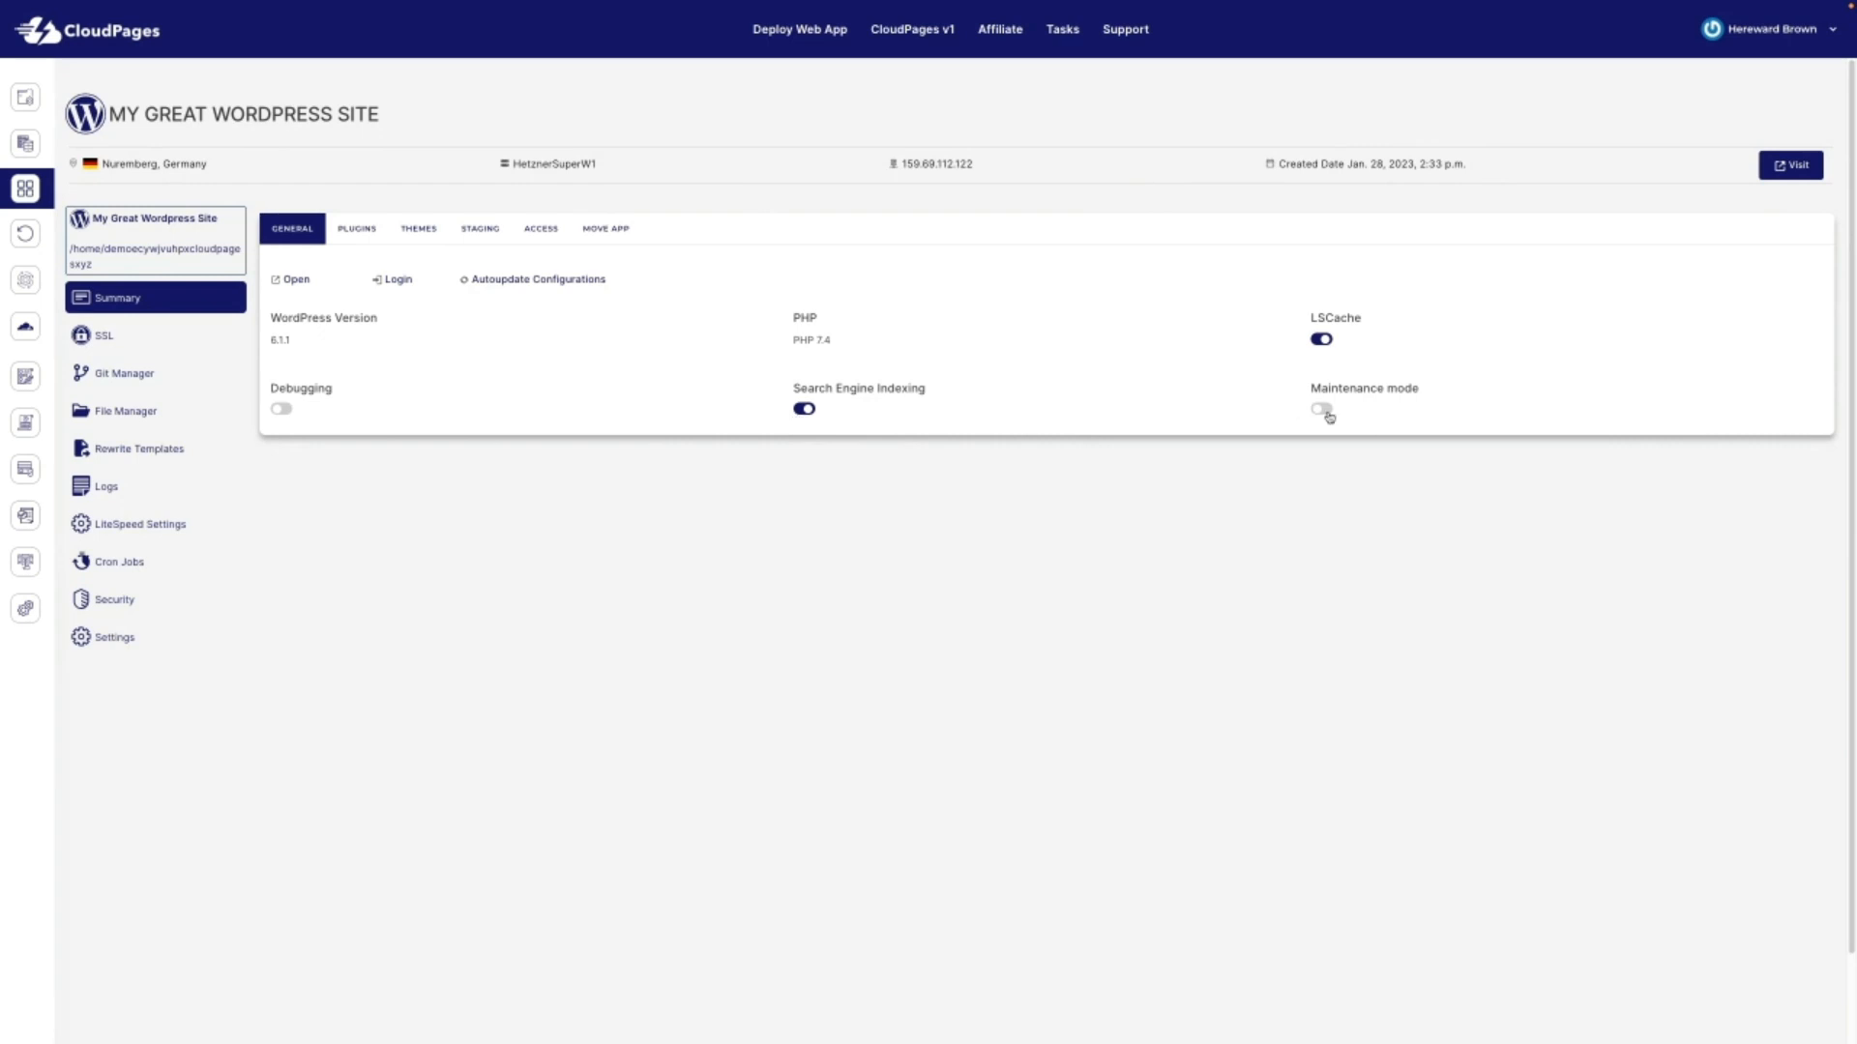
Step: Browse the site's installed plugins and themes, then bring up the Create Staging Site form
click(354, 230)
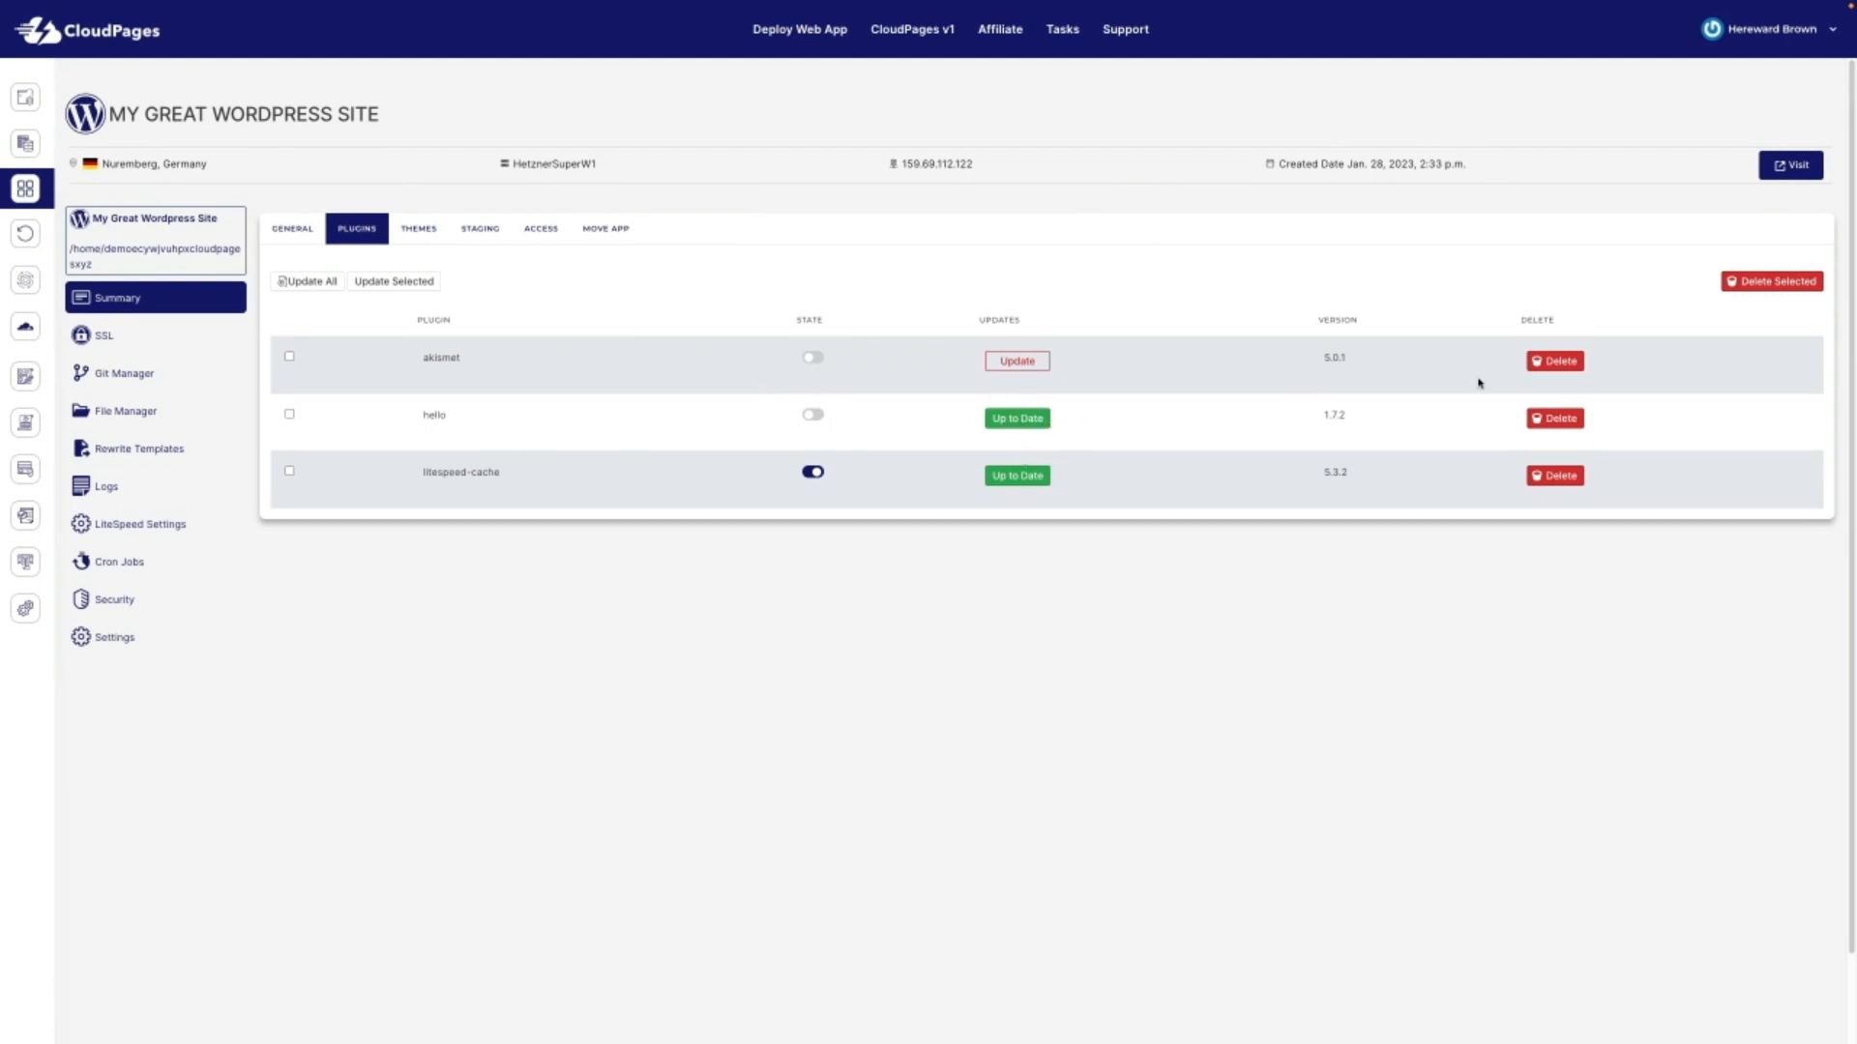
click(433, 233)
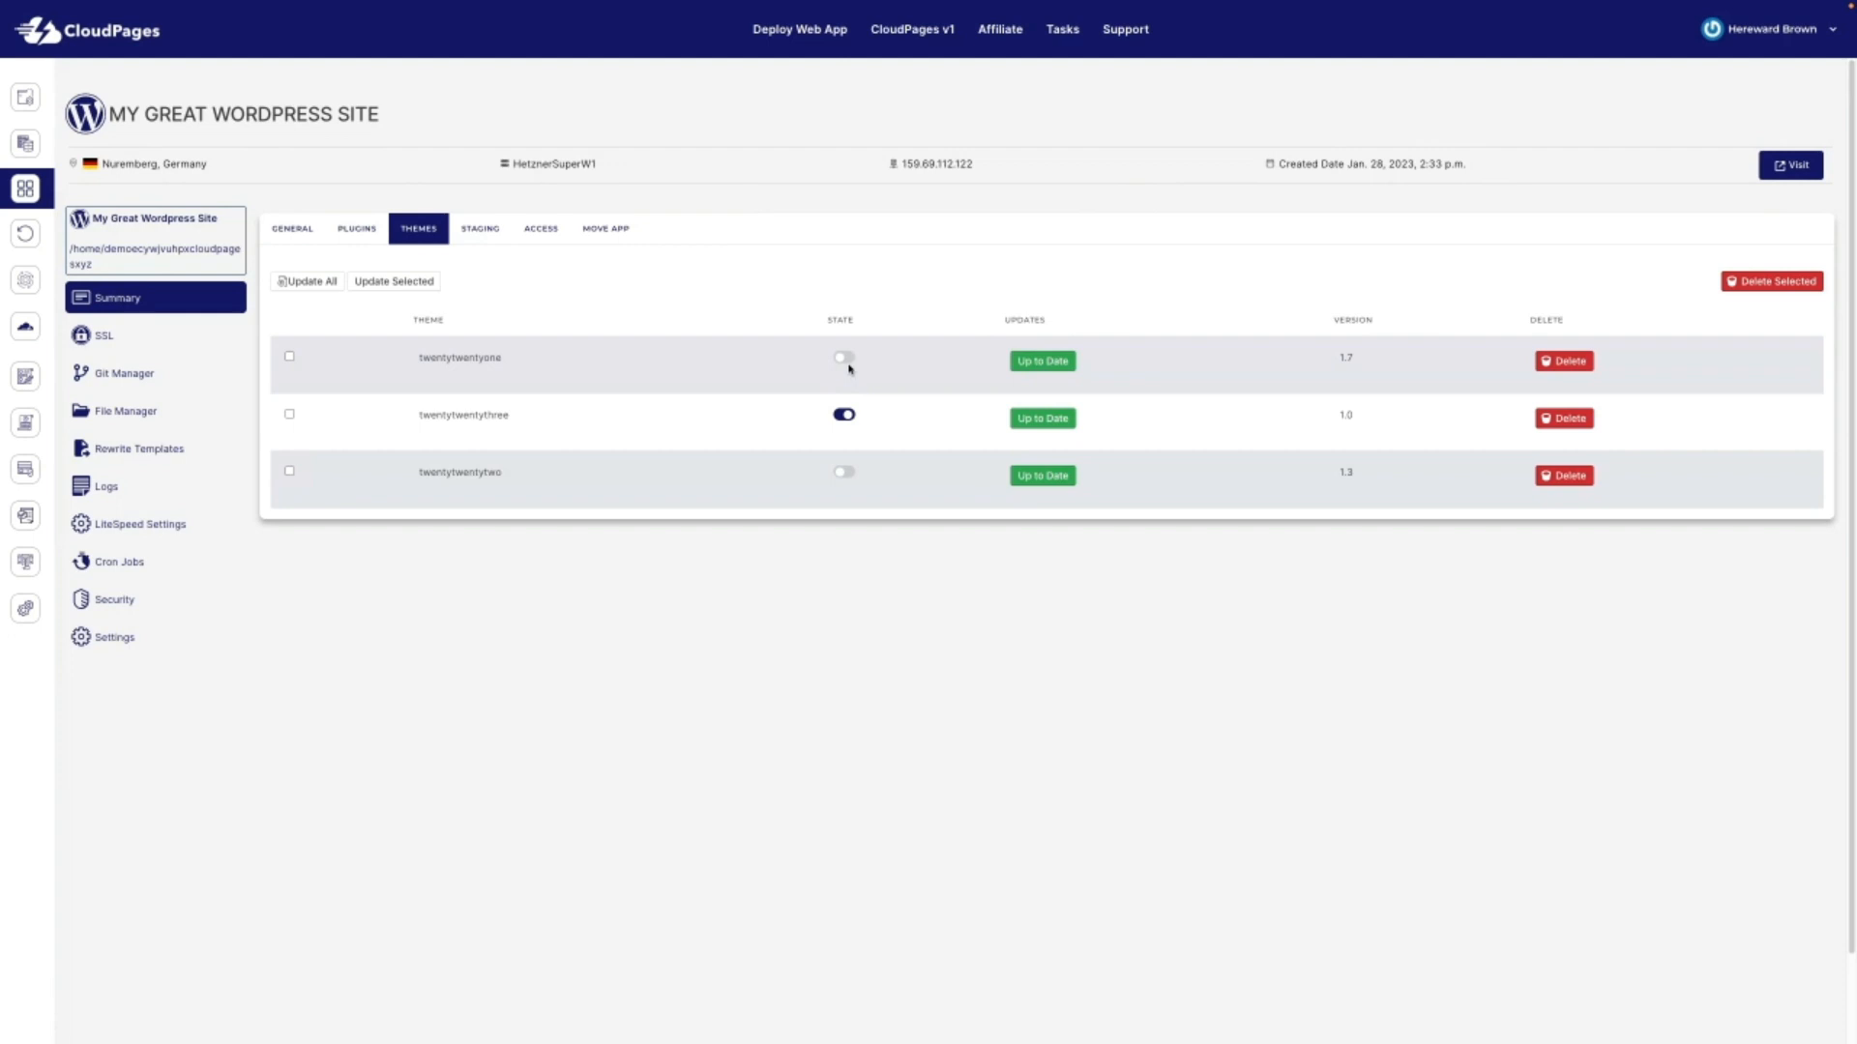
click(480, 230)
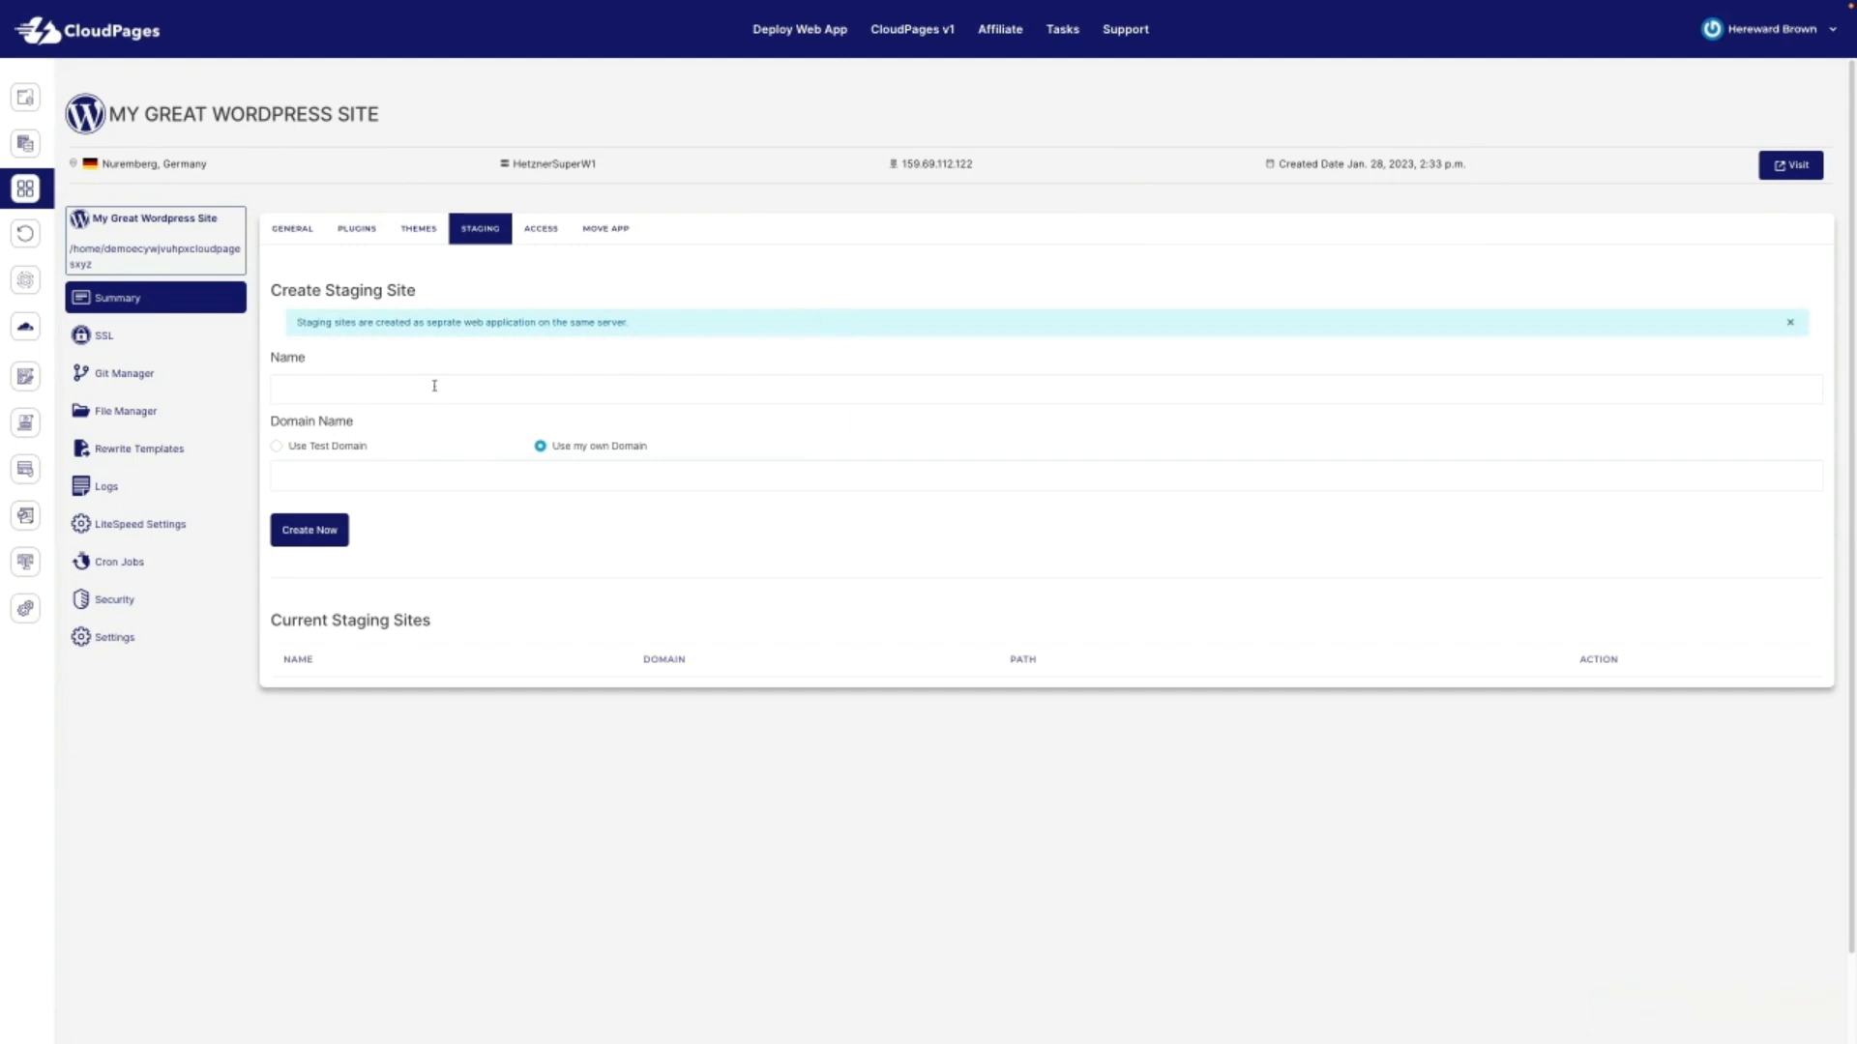
Step: Toggle the staging site between Use Test Domain and Use my own Domain, then show the Give Access form
click(355, 449)
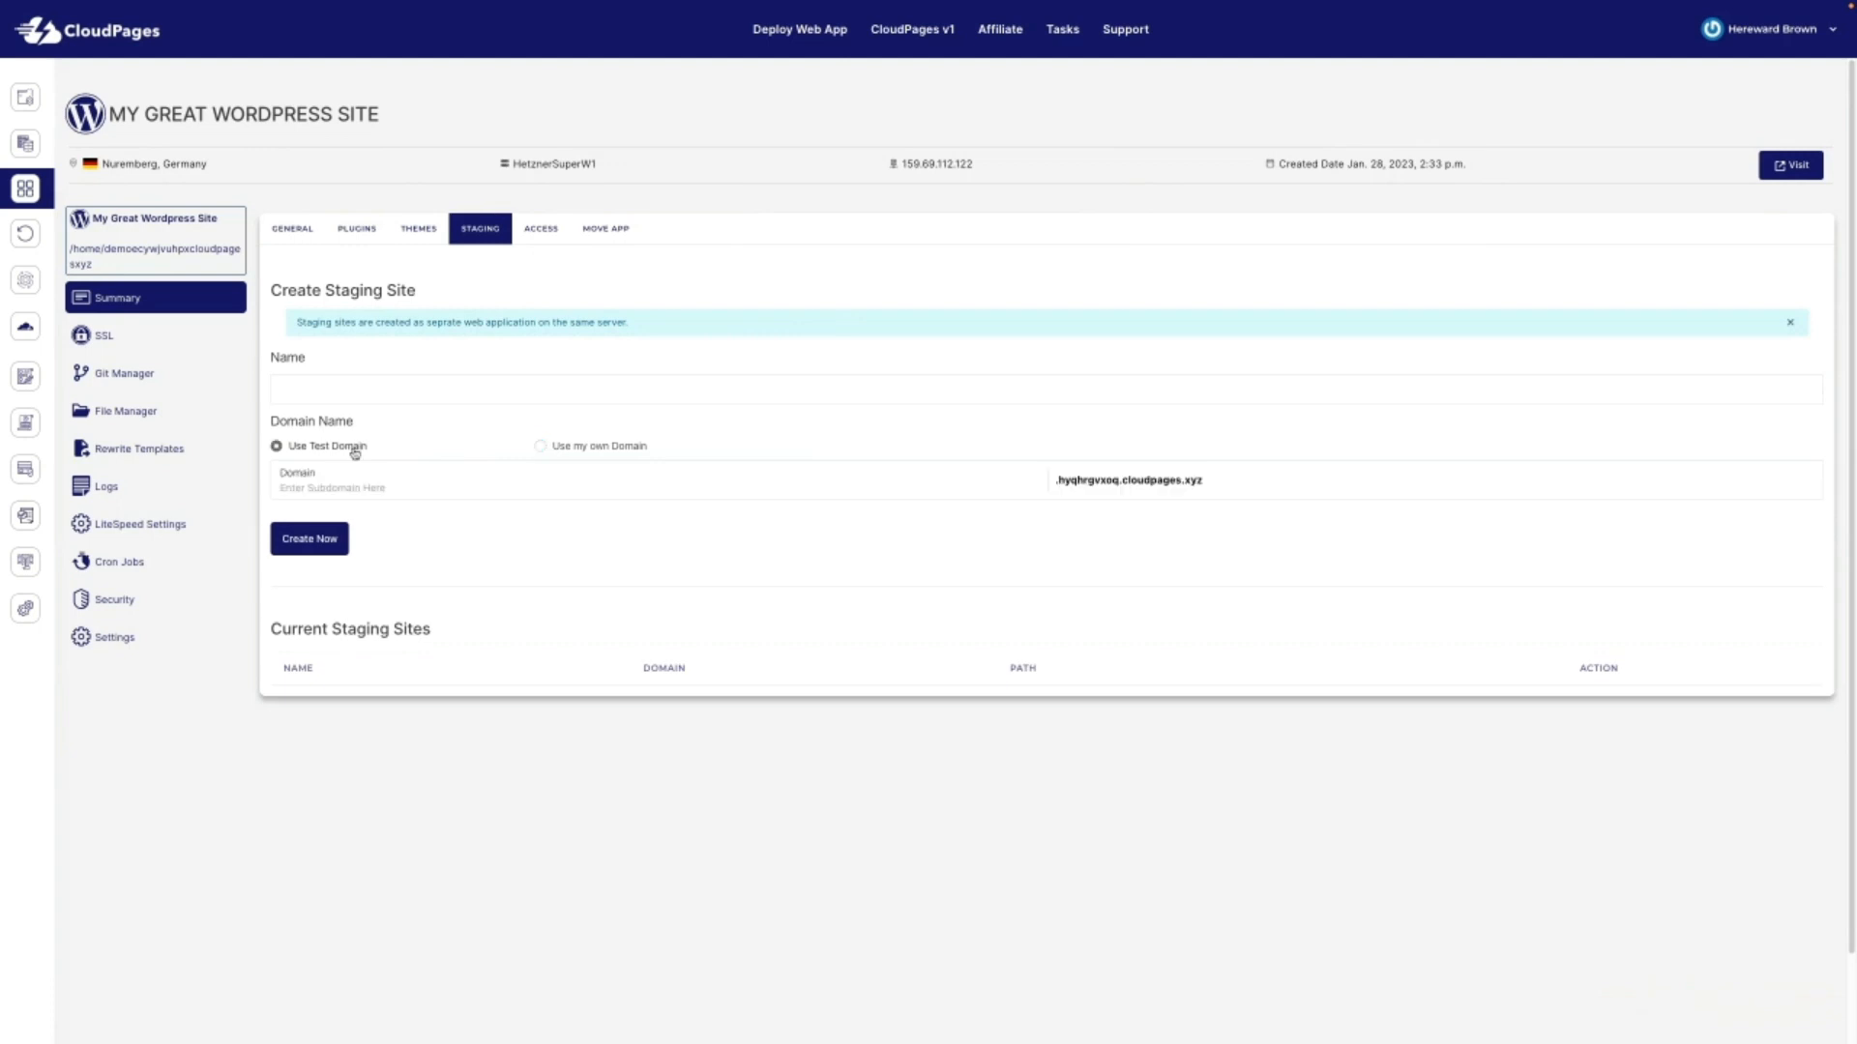
click(607, 448)
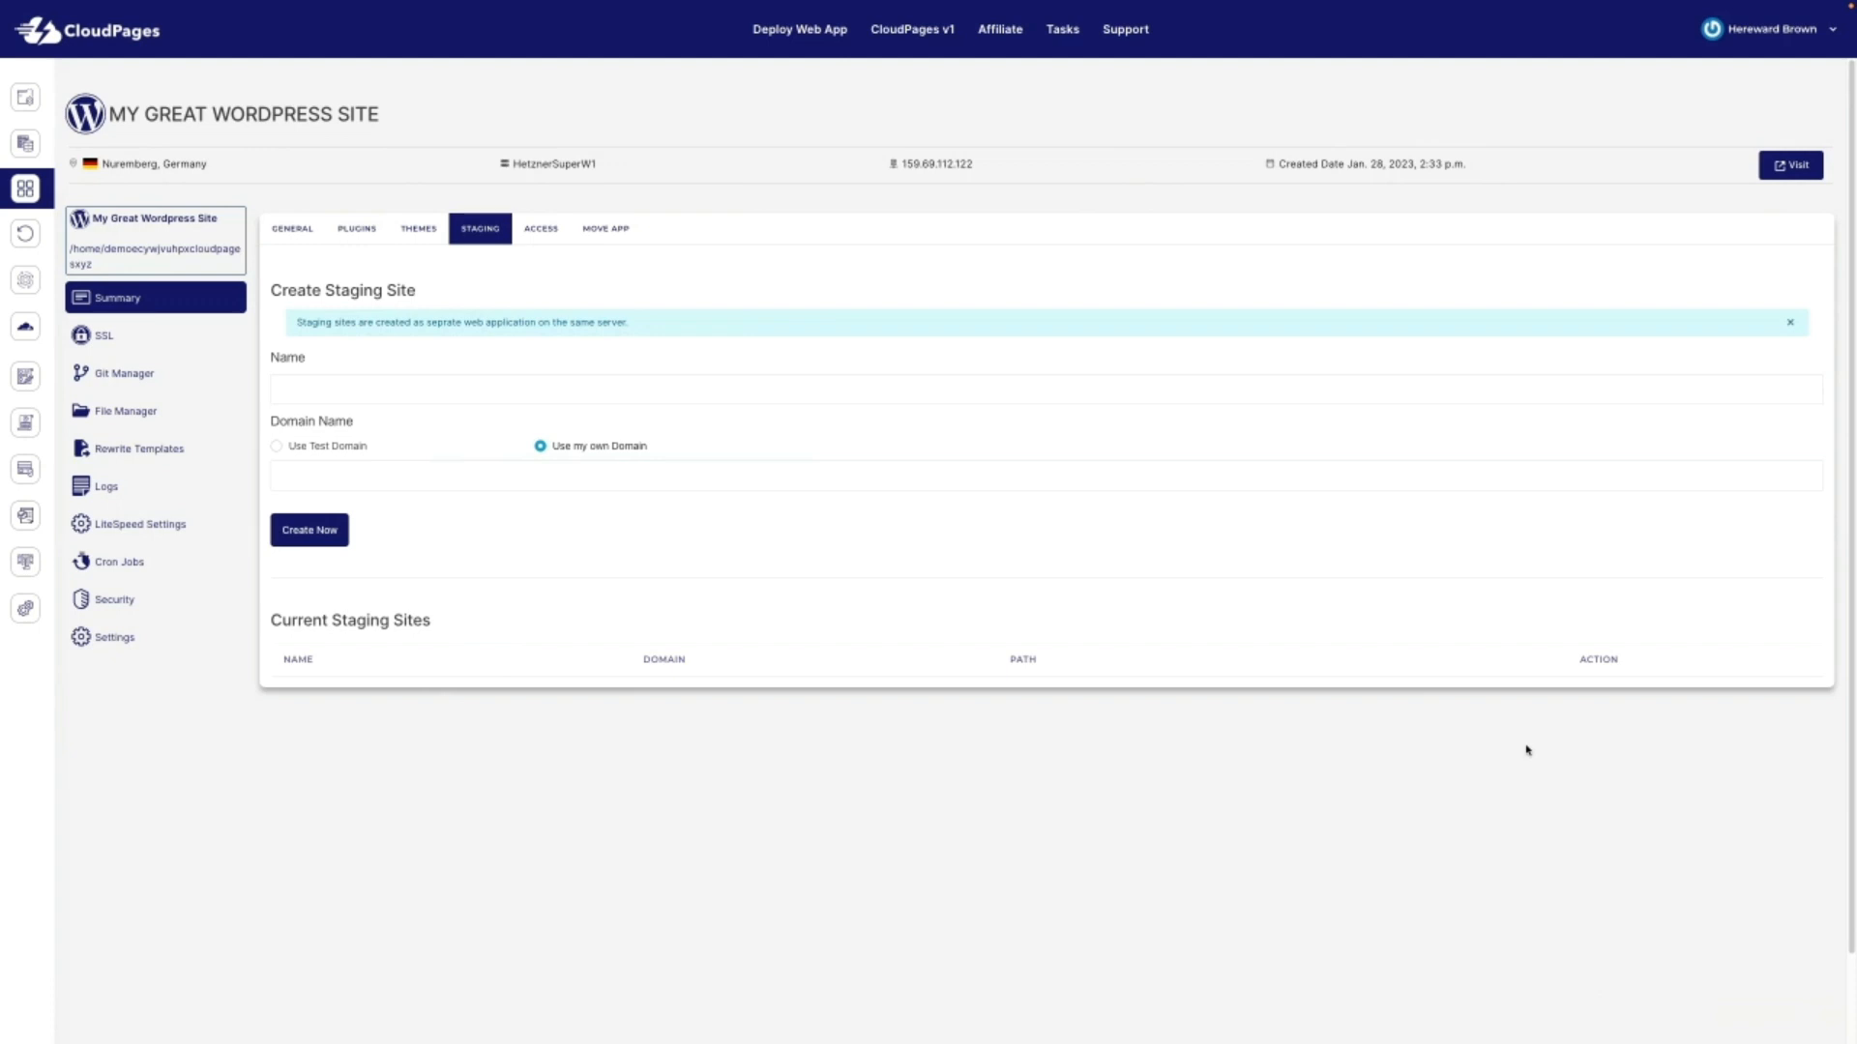
click(538, 231)
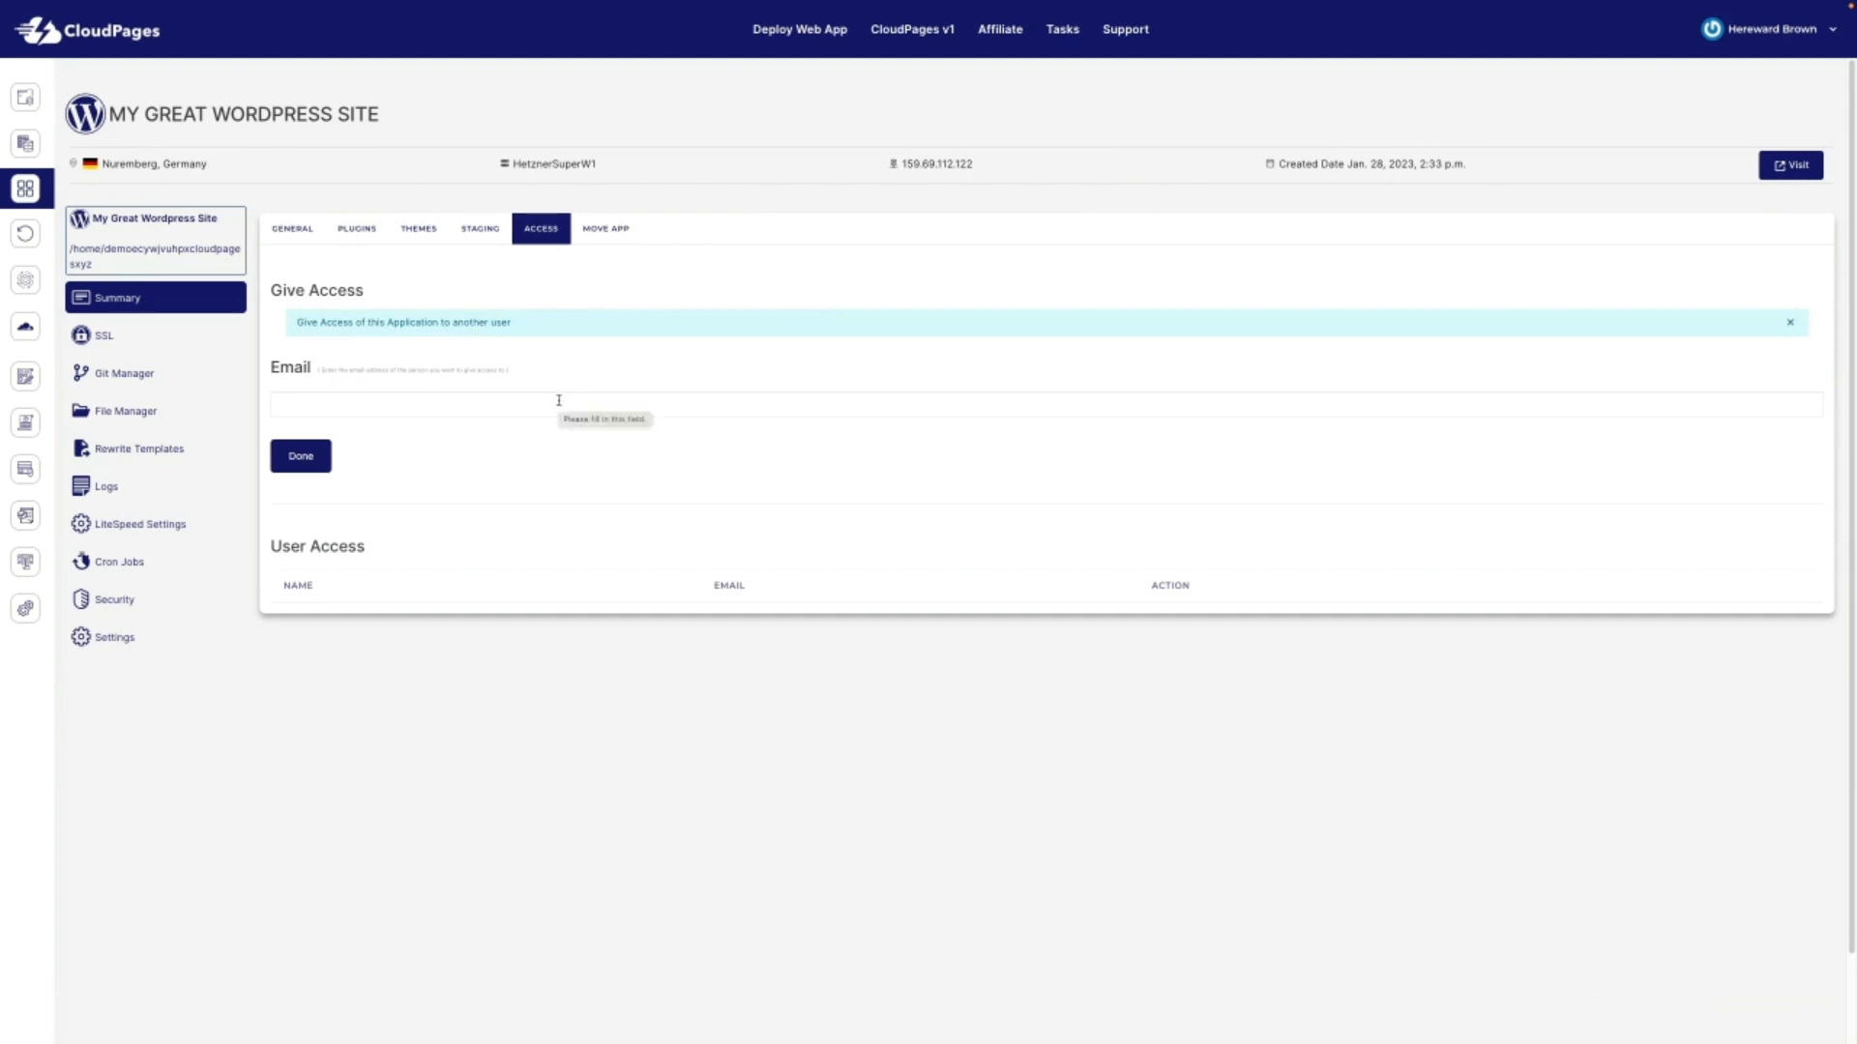
Step: Focus the access e-mail field, then review the Move Wordpress Site form without choosing a server
click(453, 403)
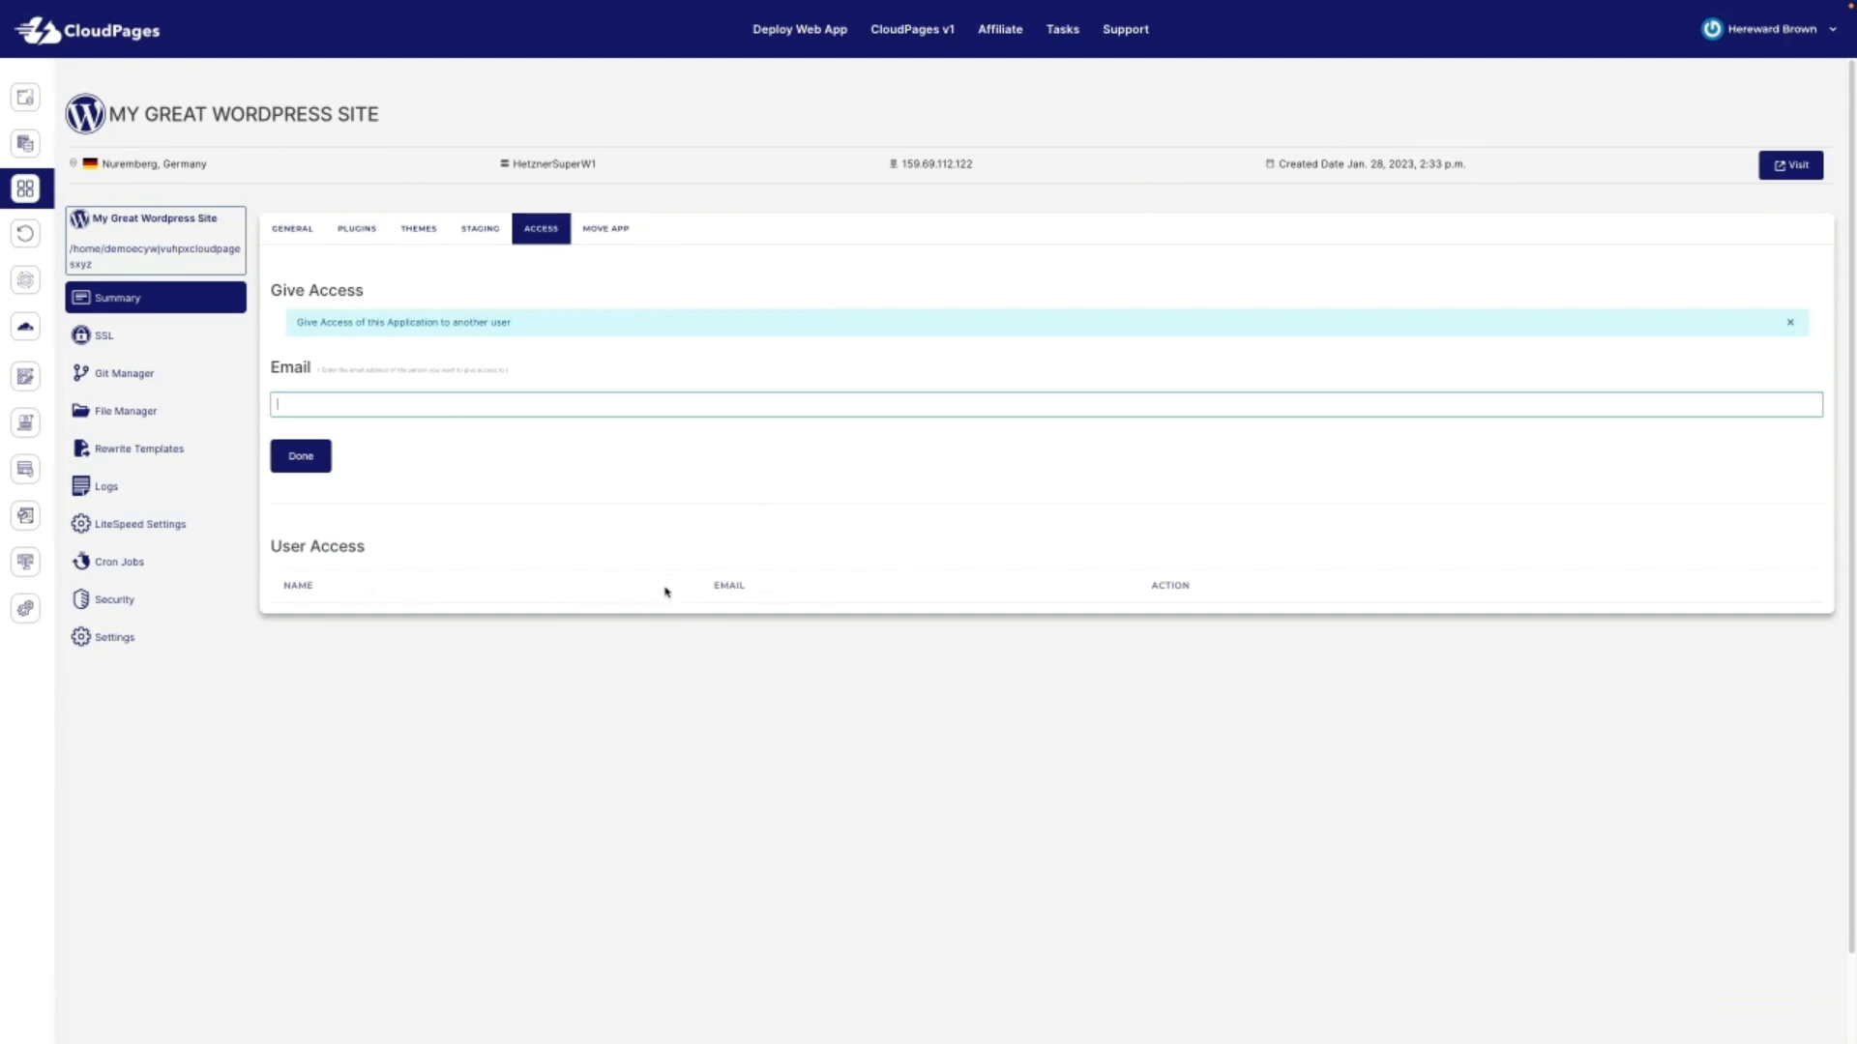
click(613, 230)
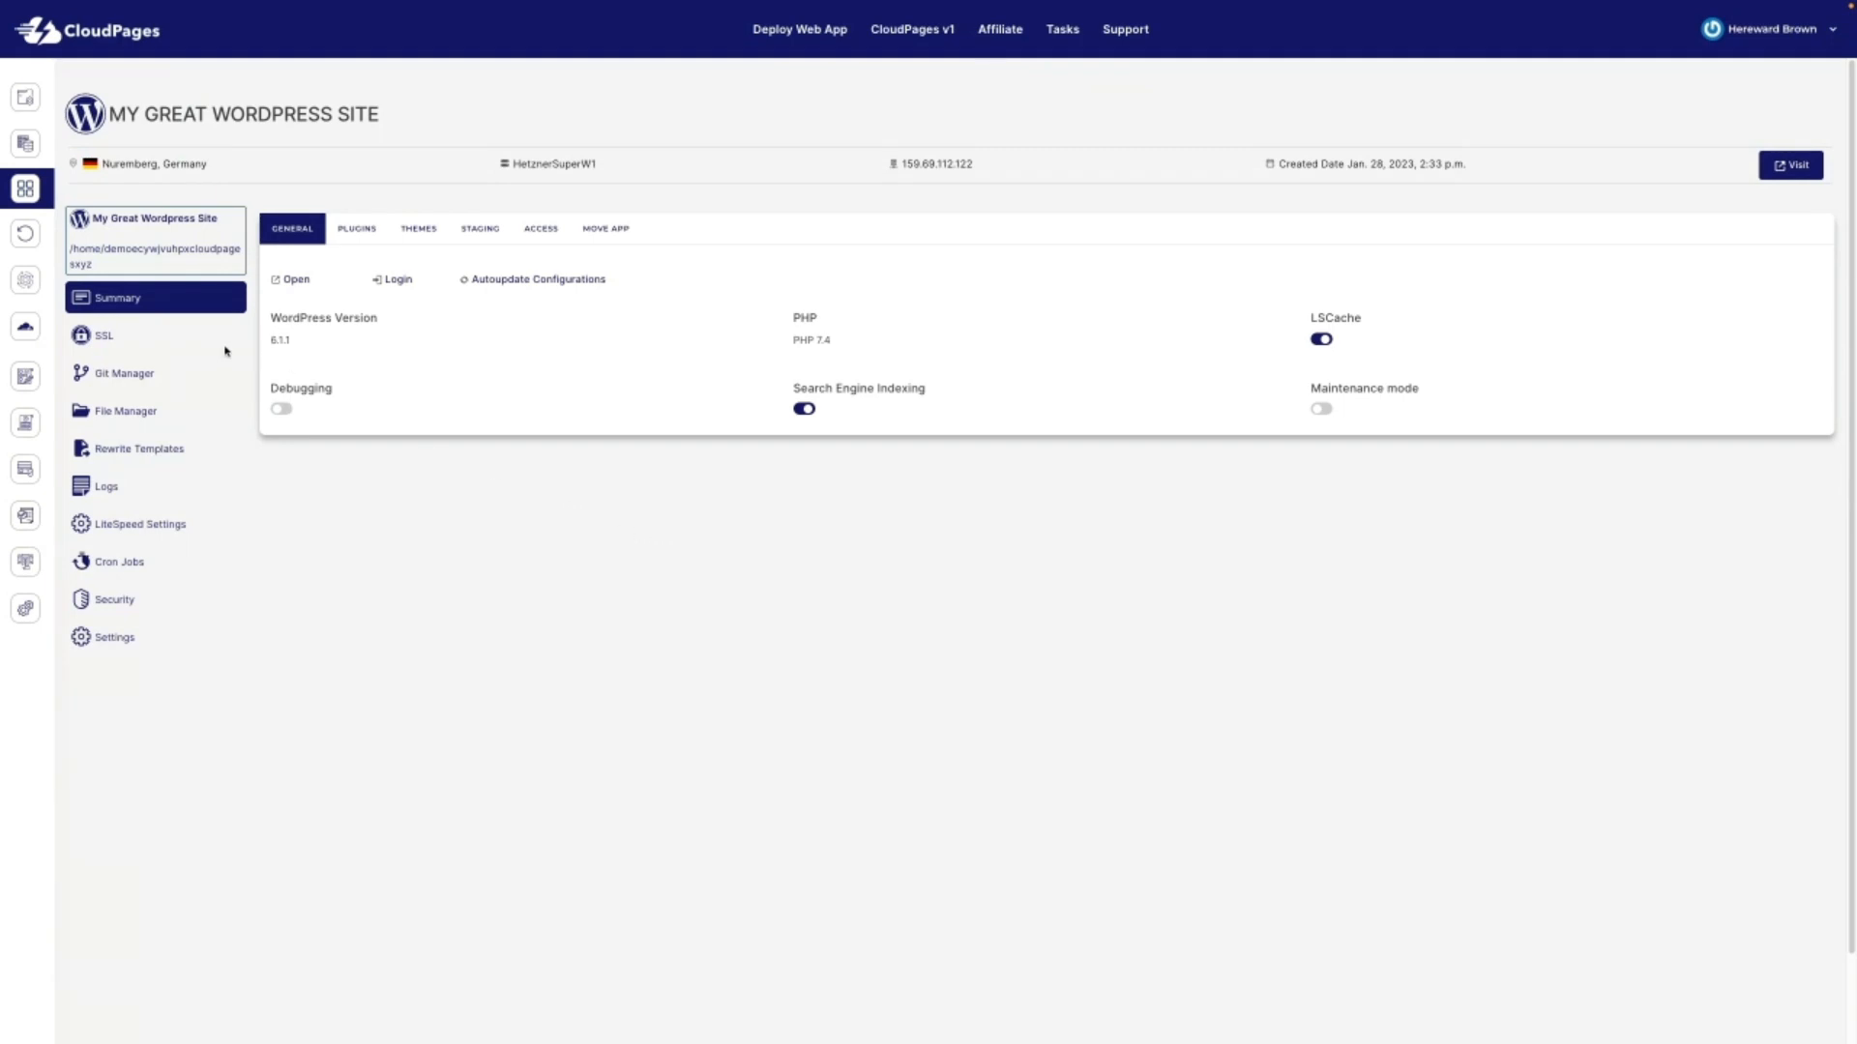
Step: Show the site's Let's Encrypt certificate, expiring Apr 28 2023, and its key
click(136, 340)
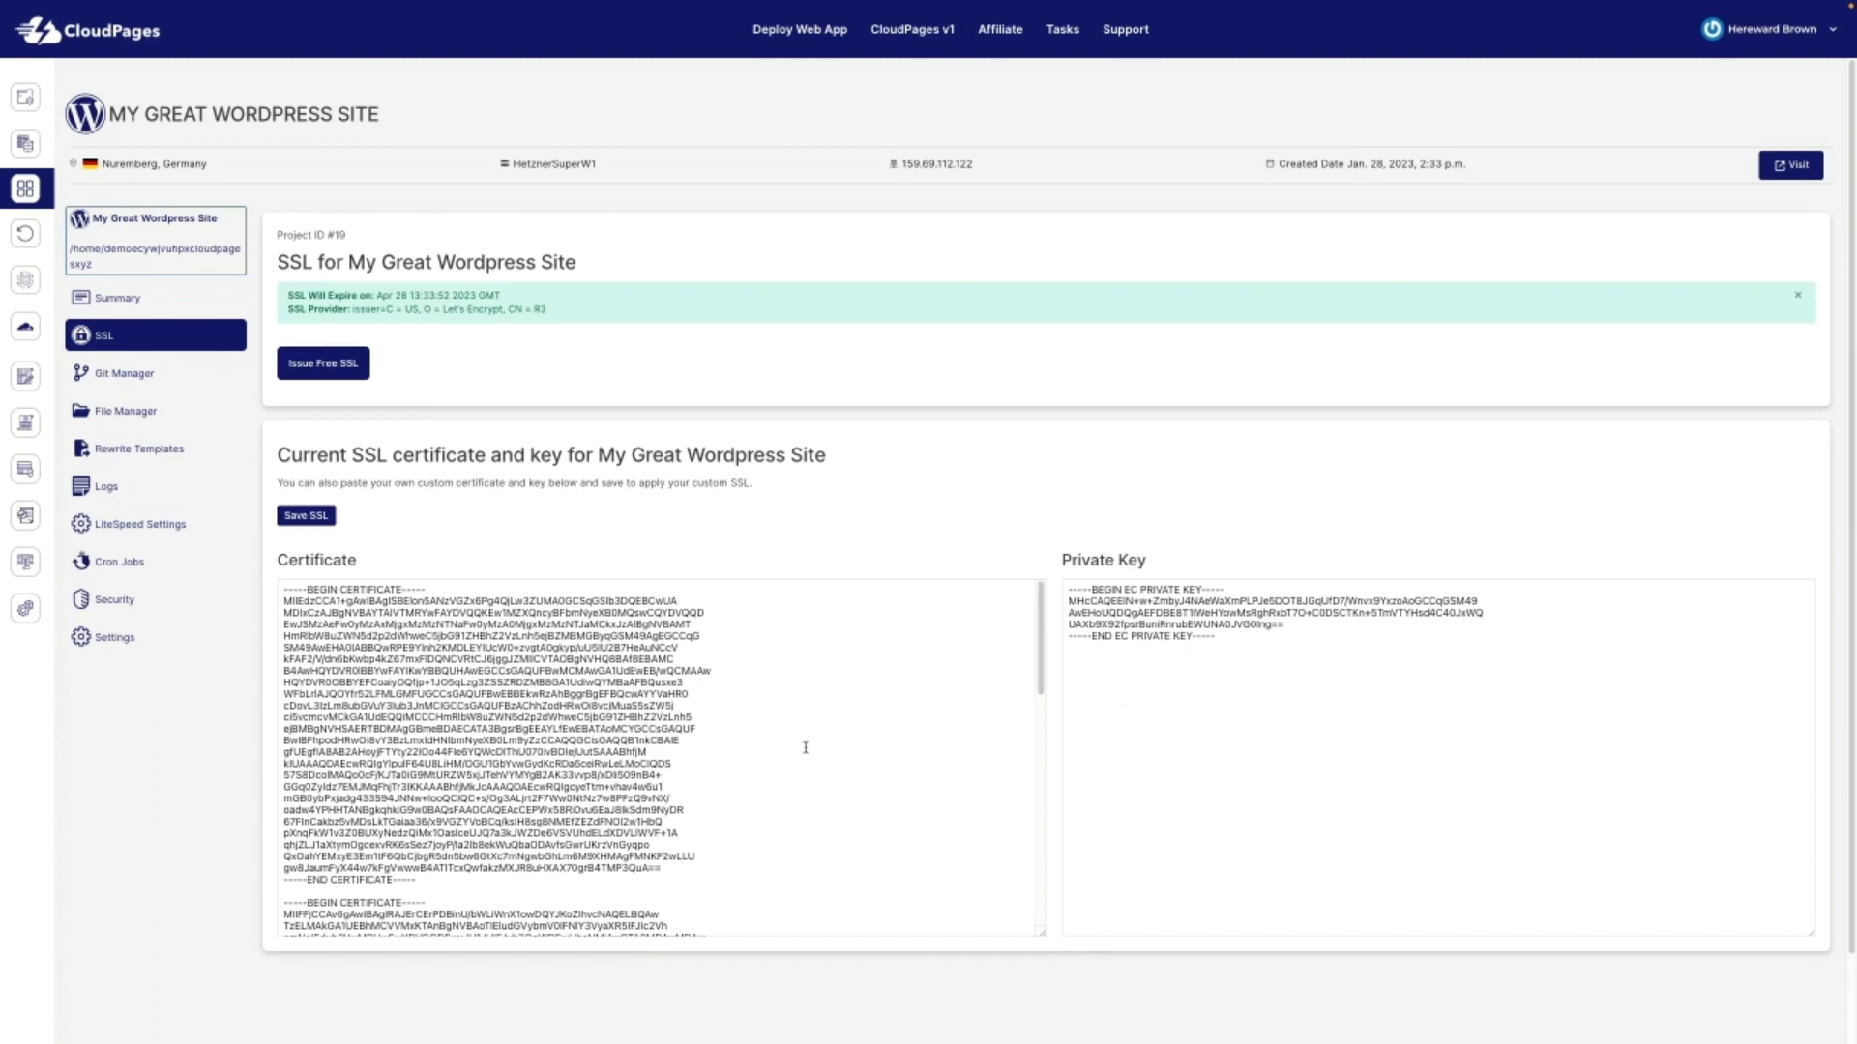
Step: Open Git Manager to see the site's Git Repos page with no repositories attached
click(120, 377)
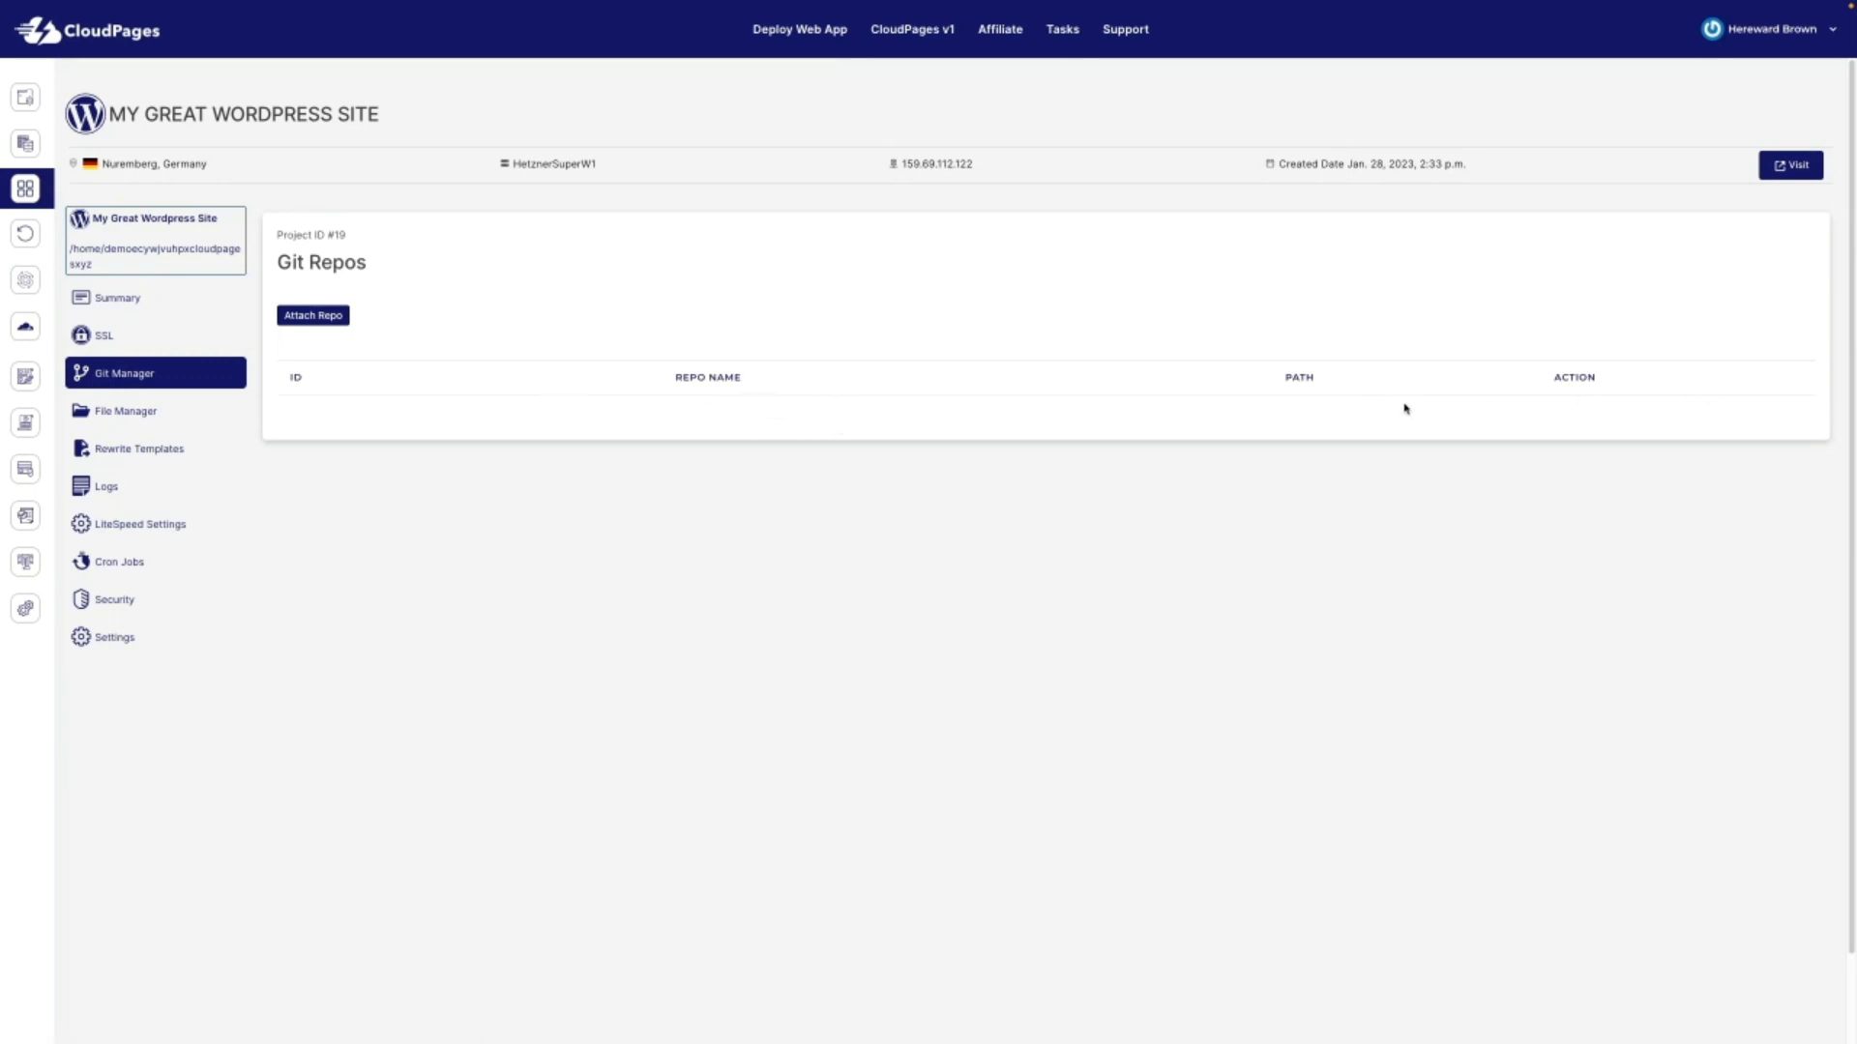
Step: Open File Manager to list the site's public_html and .wp-cli folders
click(138, 421)
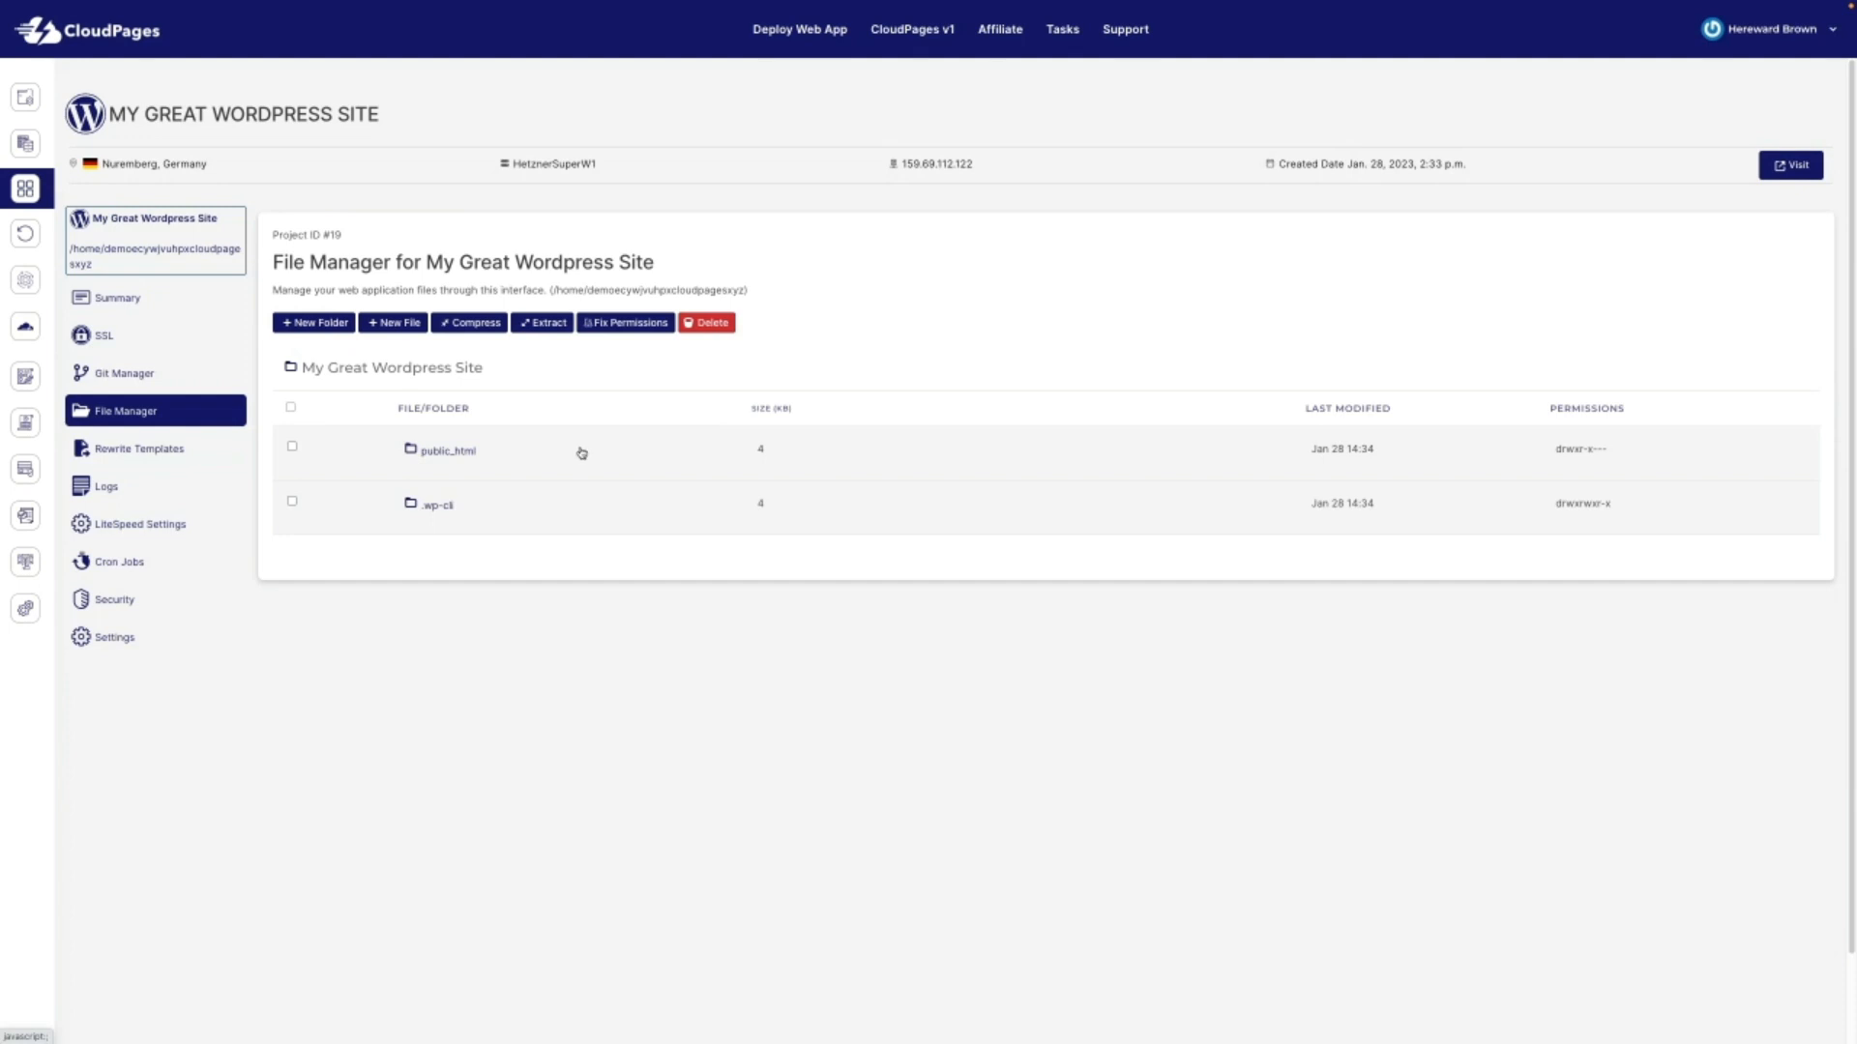
Step: Check the rewrite rules and the Access and Error Logs, then return to the WordPress rewrite rules
click(131, 450)
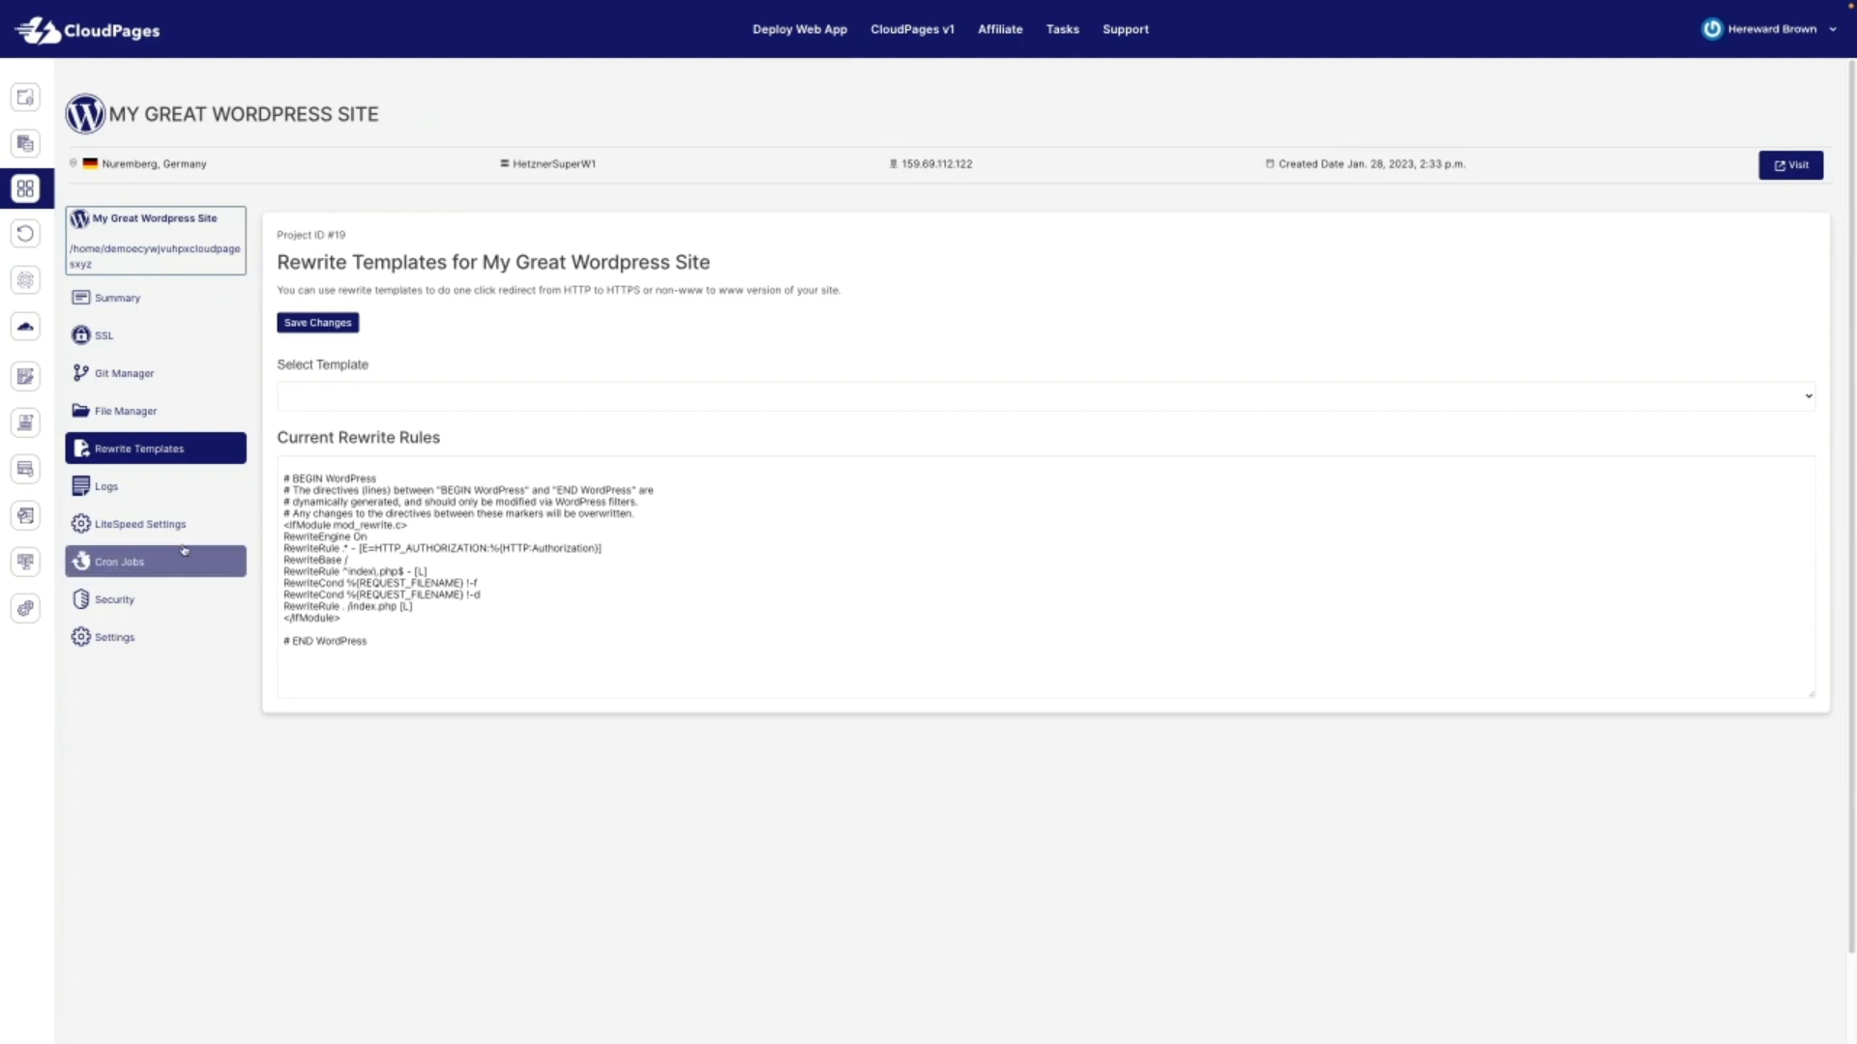
click(177, 491)
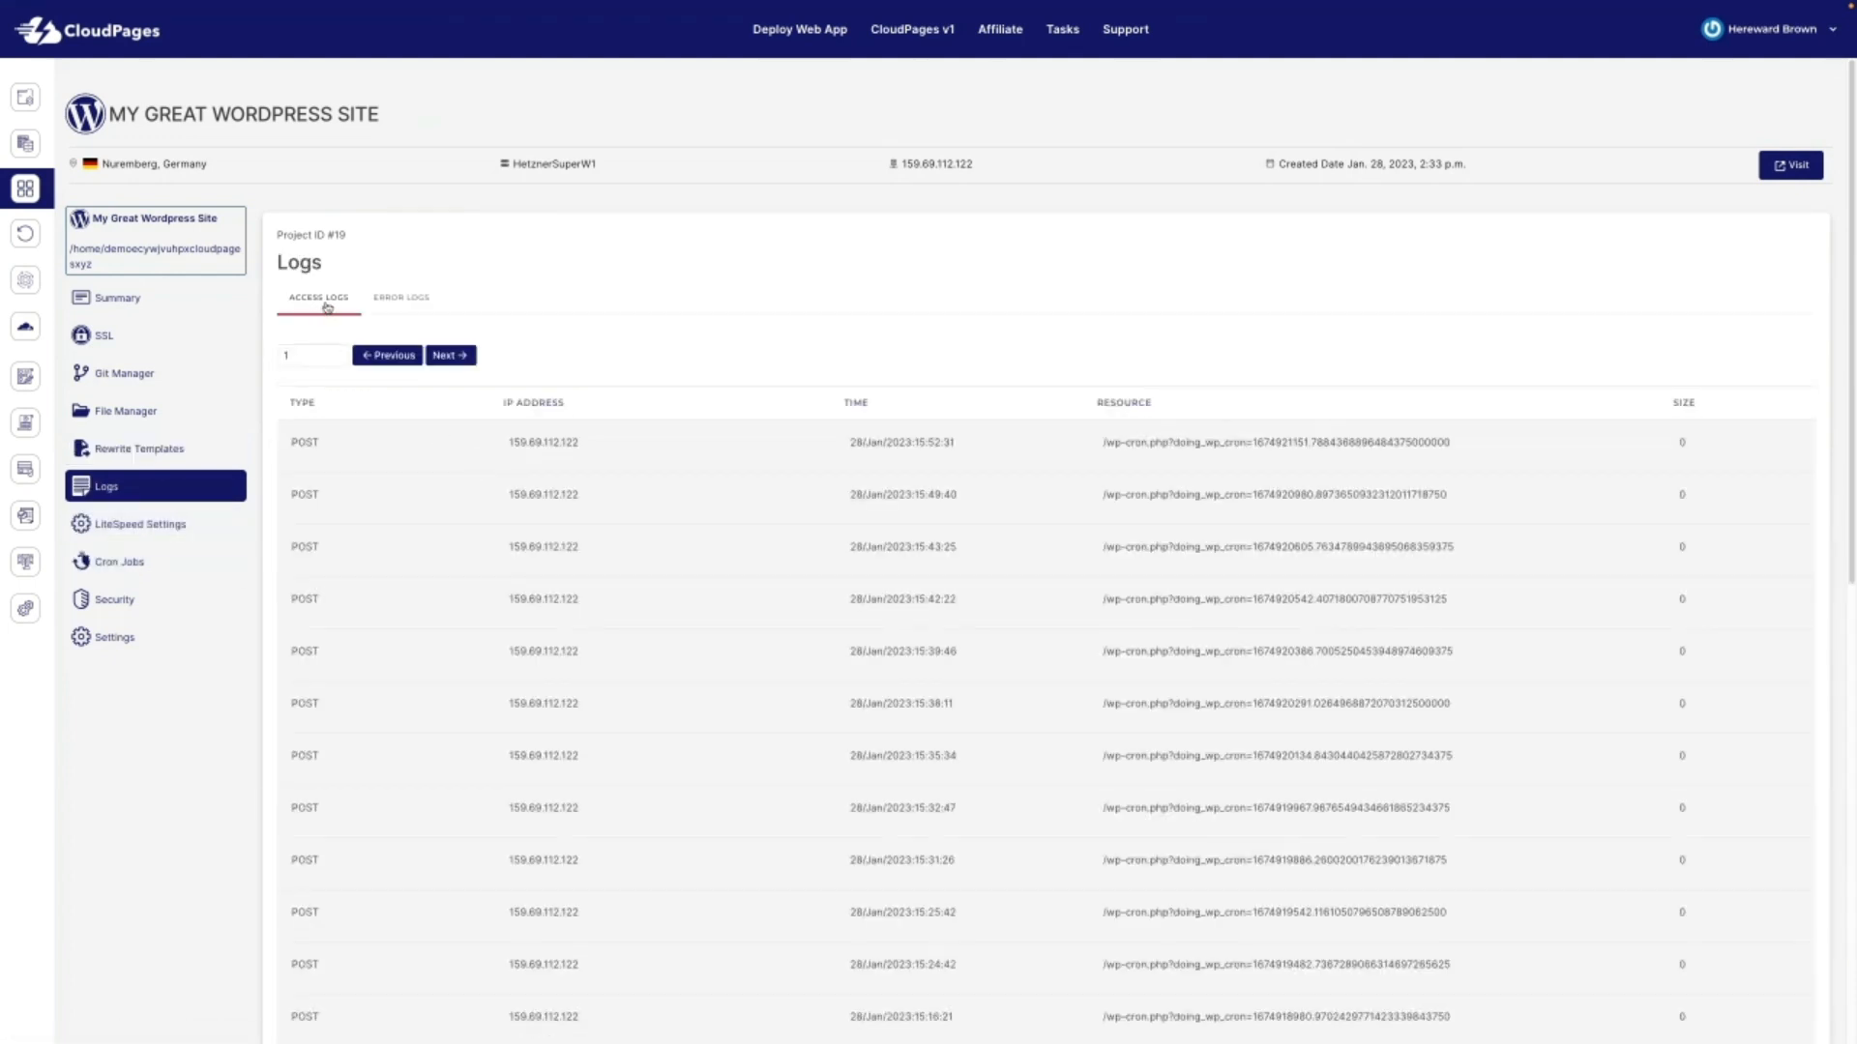
click(406, 302)
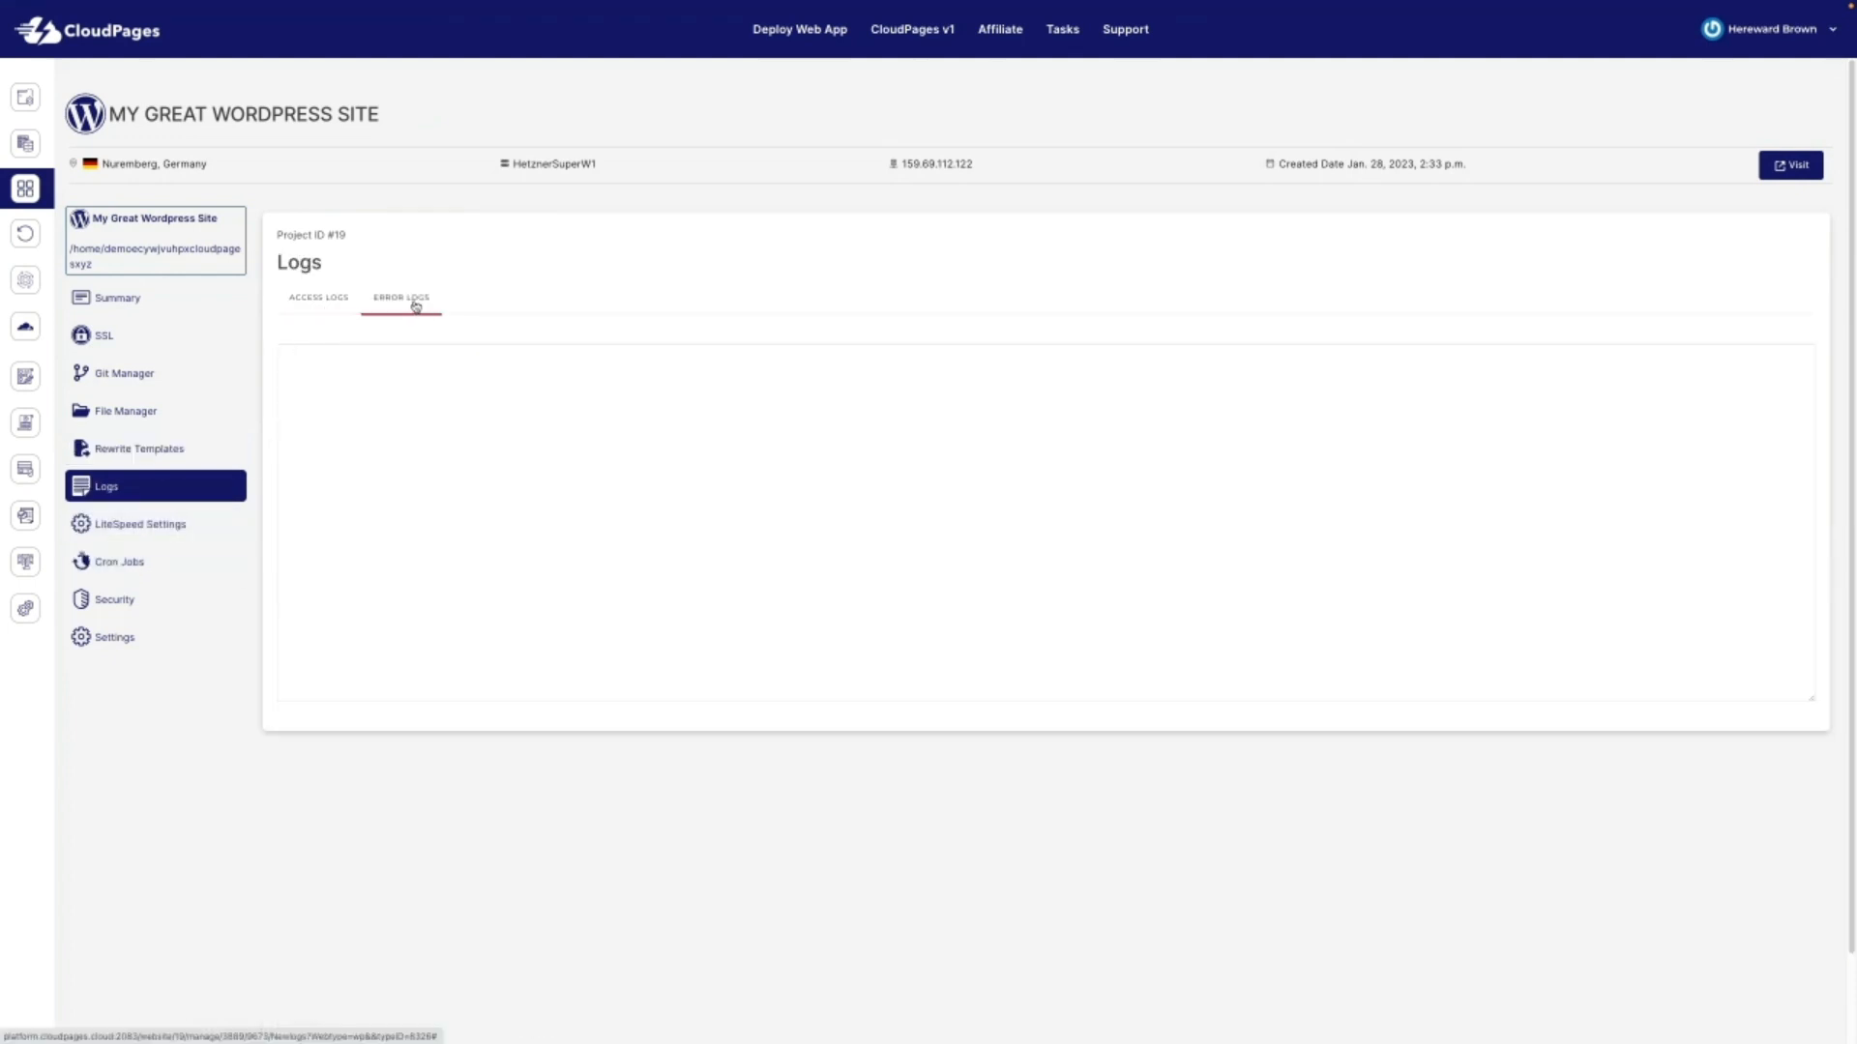
click(314, 301)
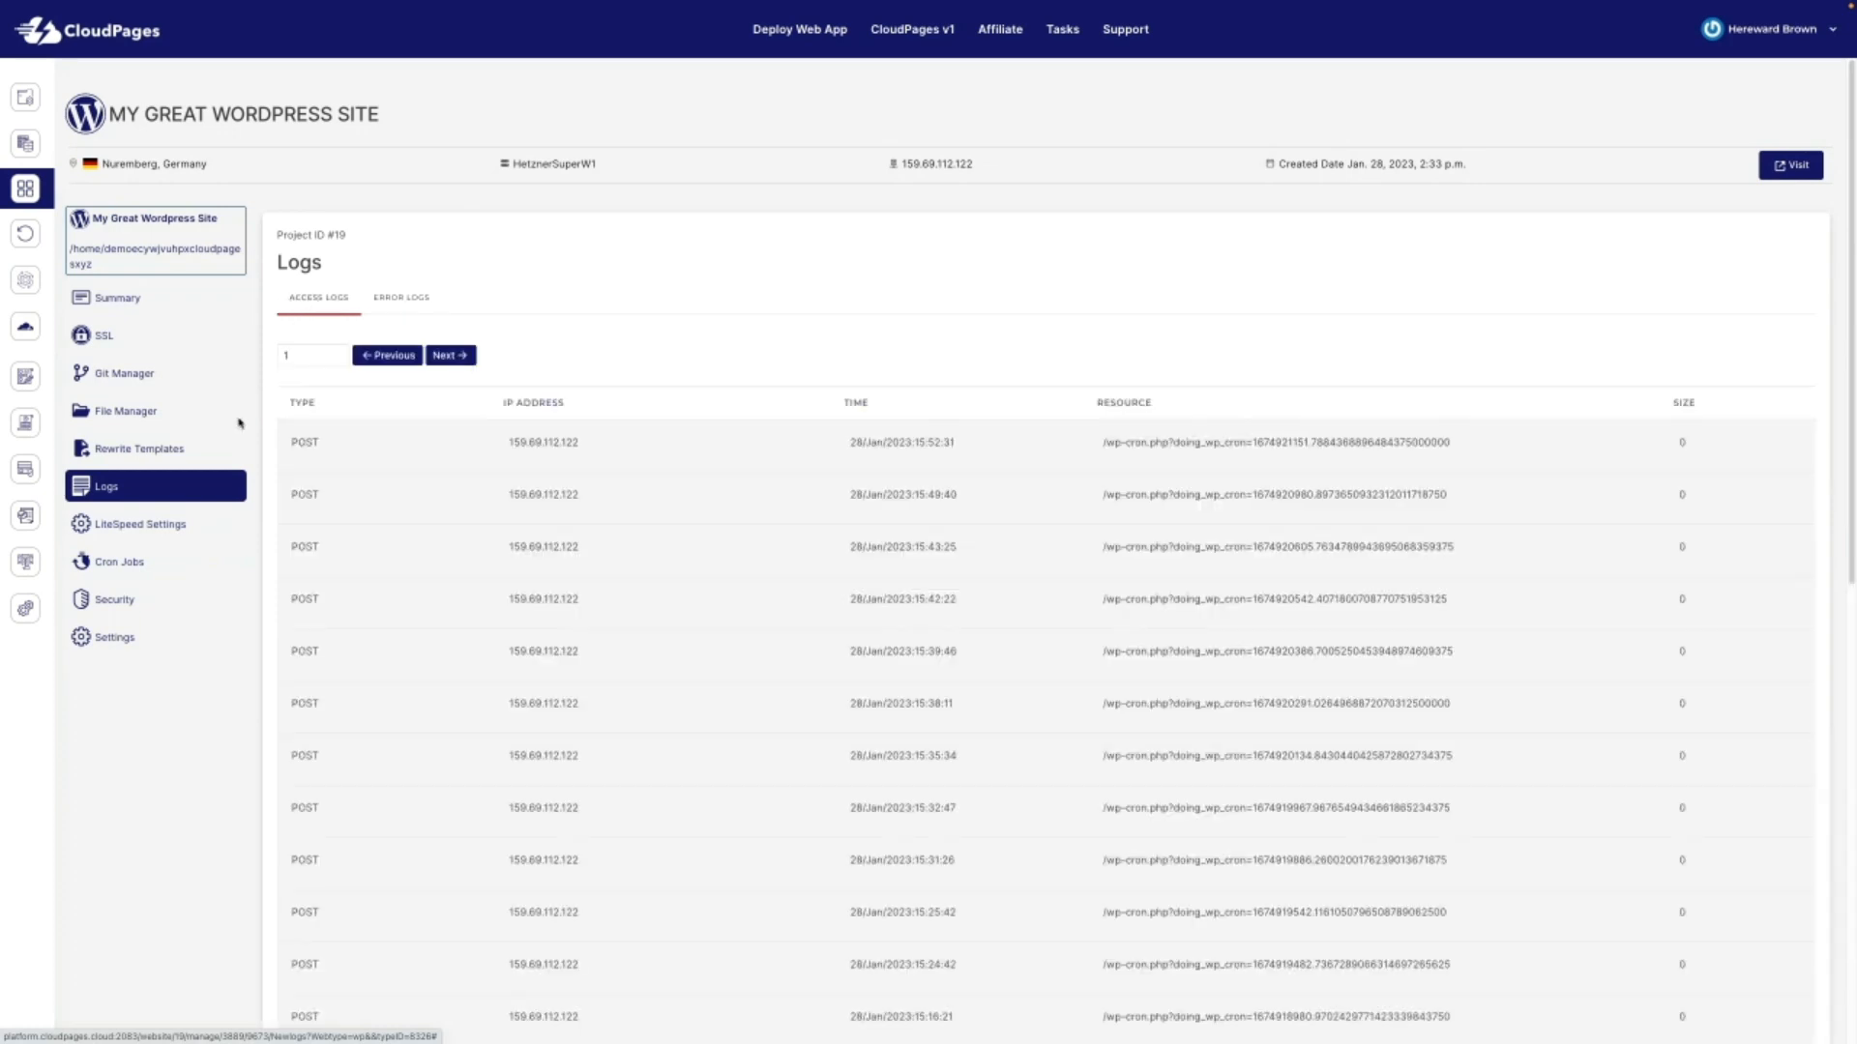
click(160, 449)
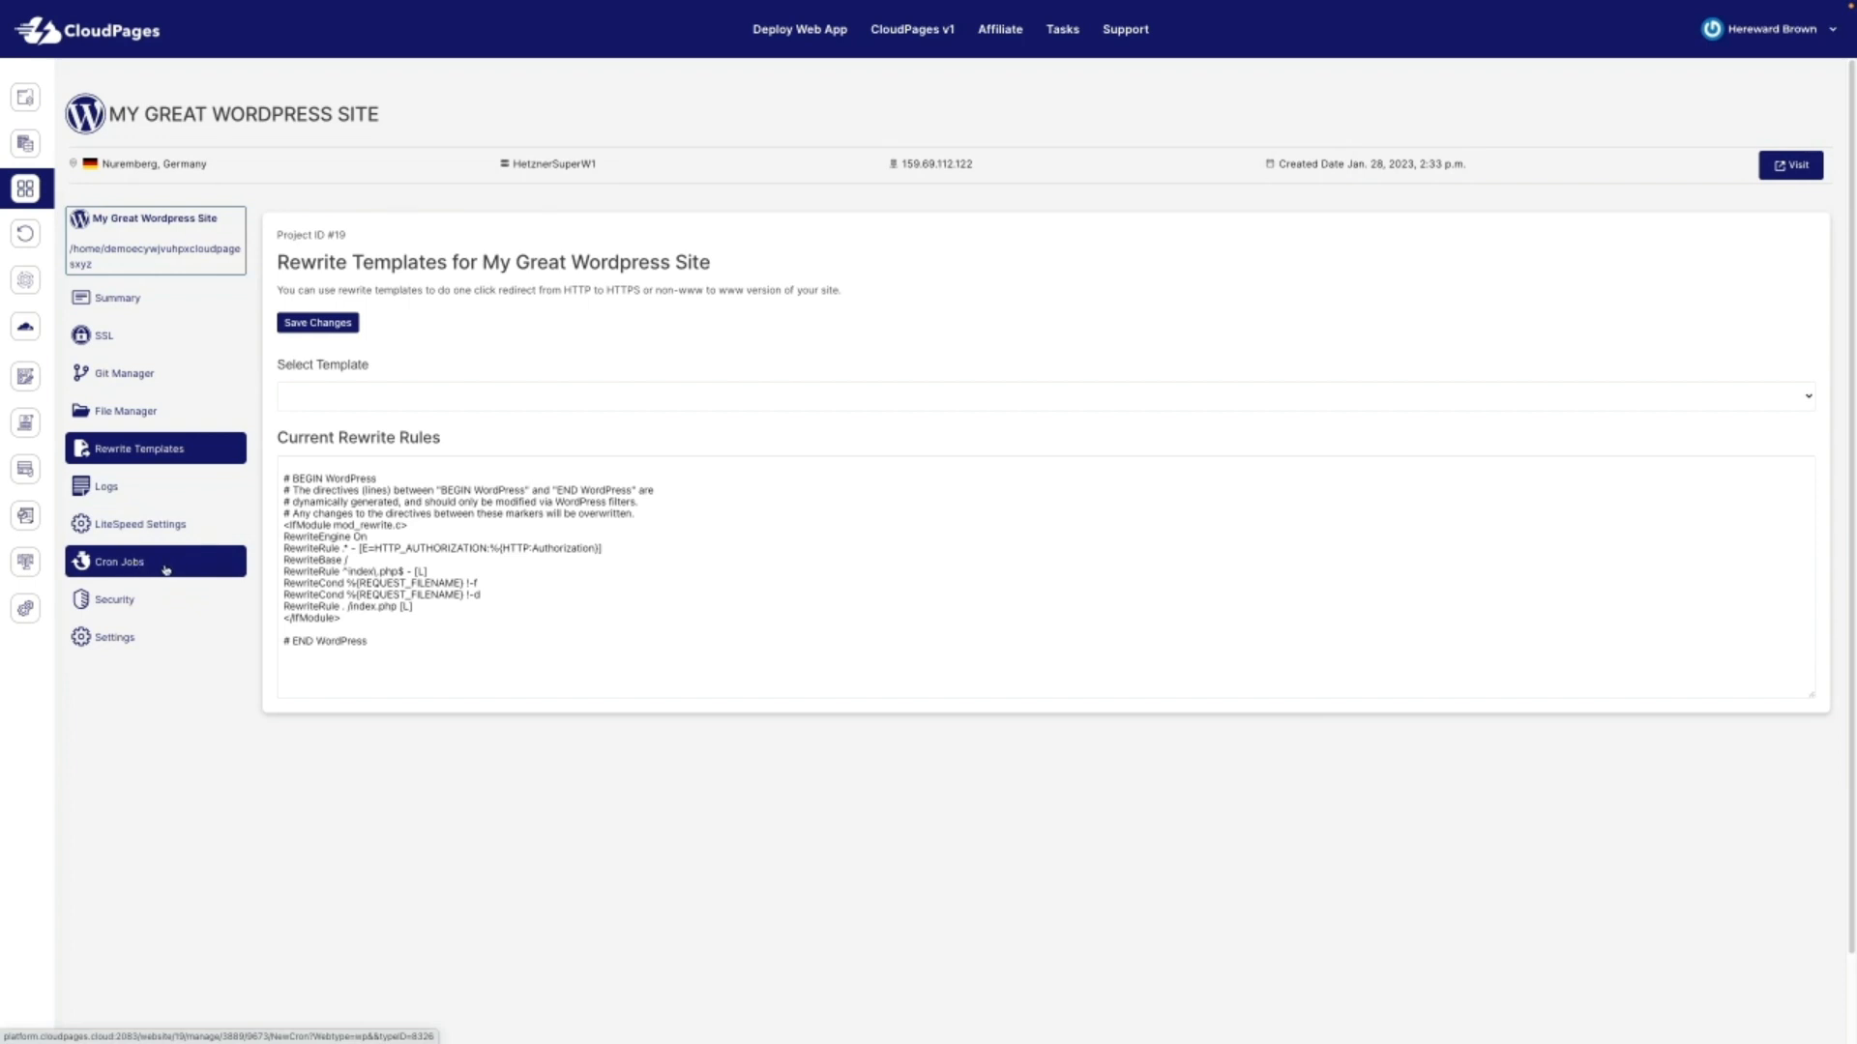
Step: Show the Security page with Bubblewrap and reCAPTCHA off and reCAPTCHA type Checkbox
click(129, 602)
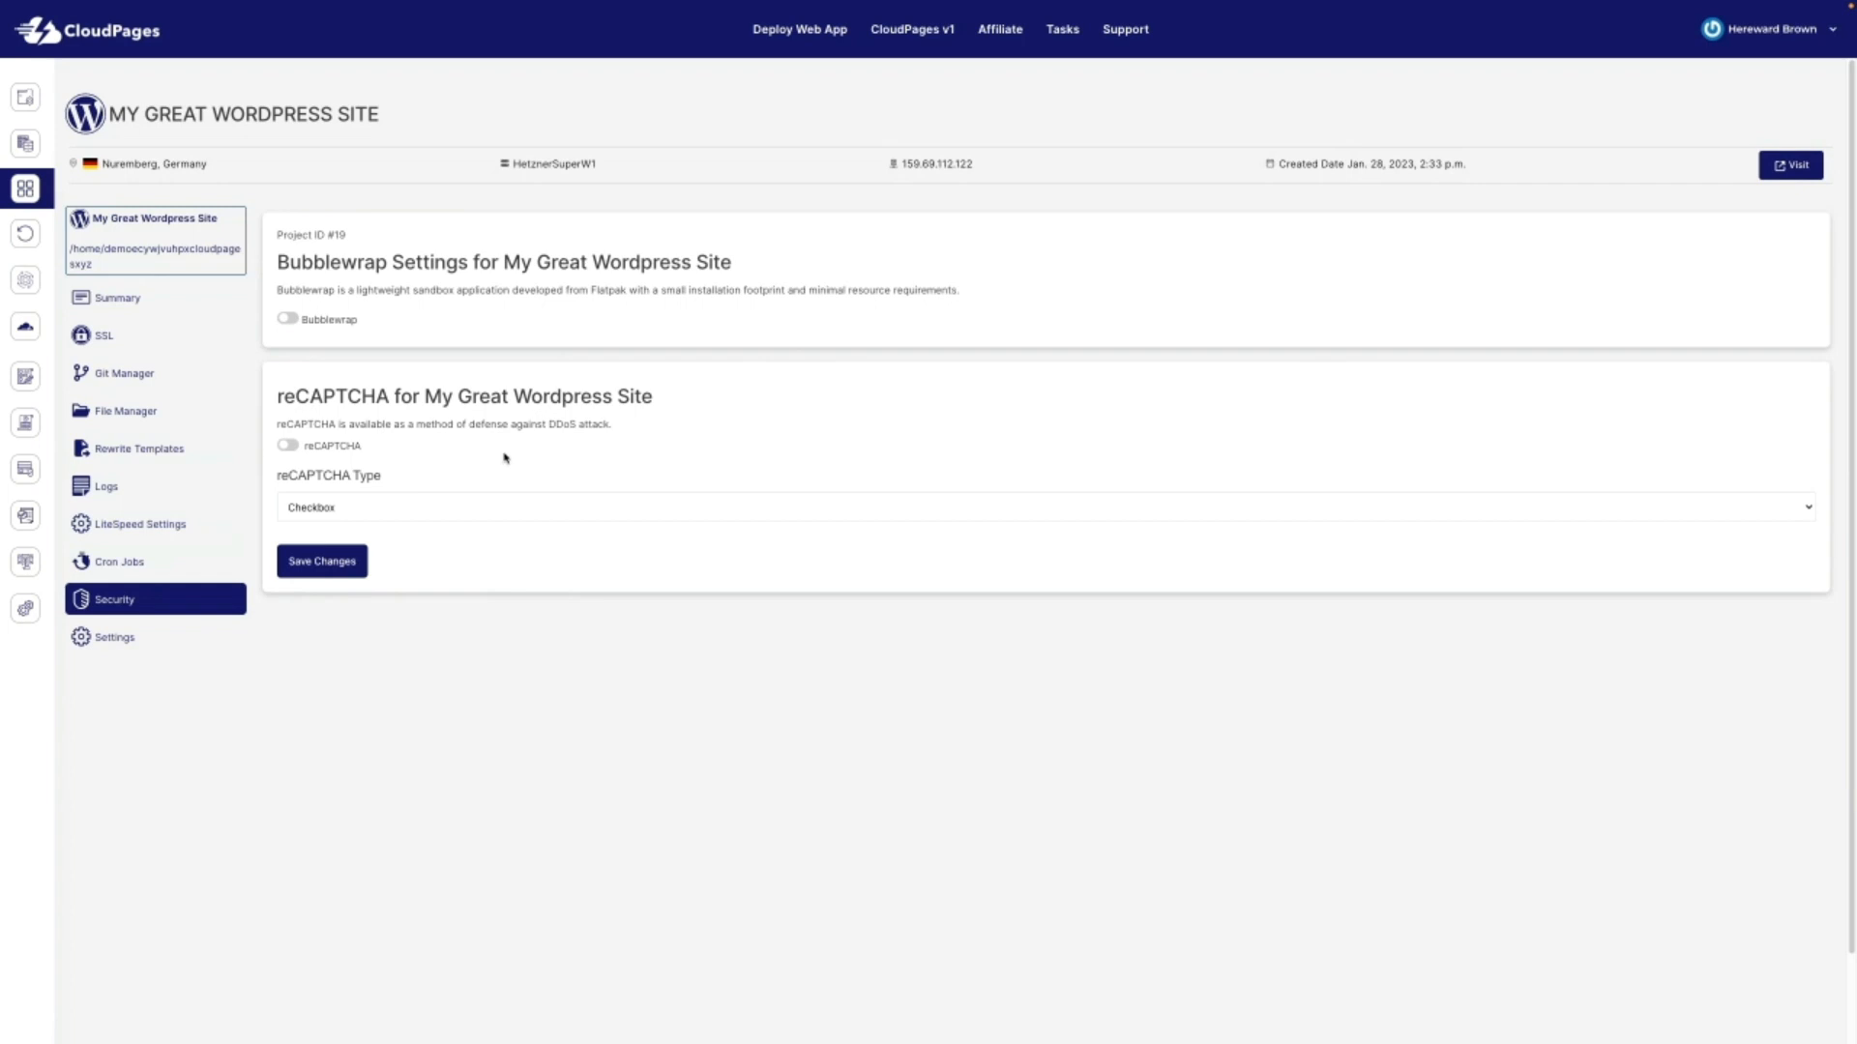
Step: Show the Settings page with PHP 7.4 as current and the site's Linux user
click(128, 641)
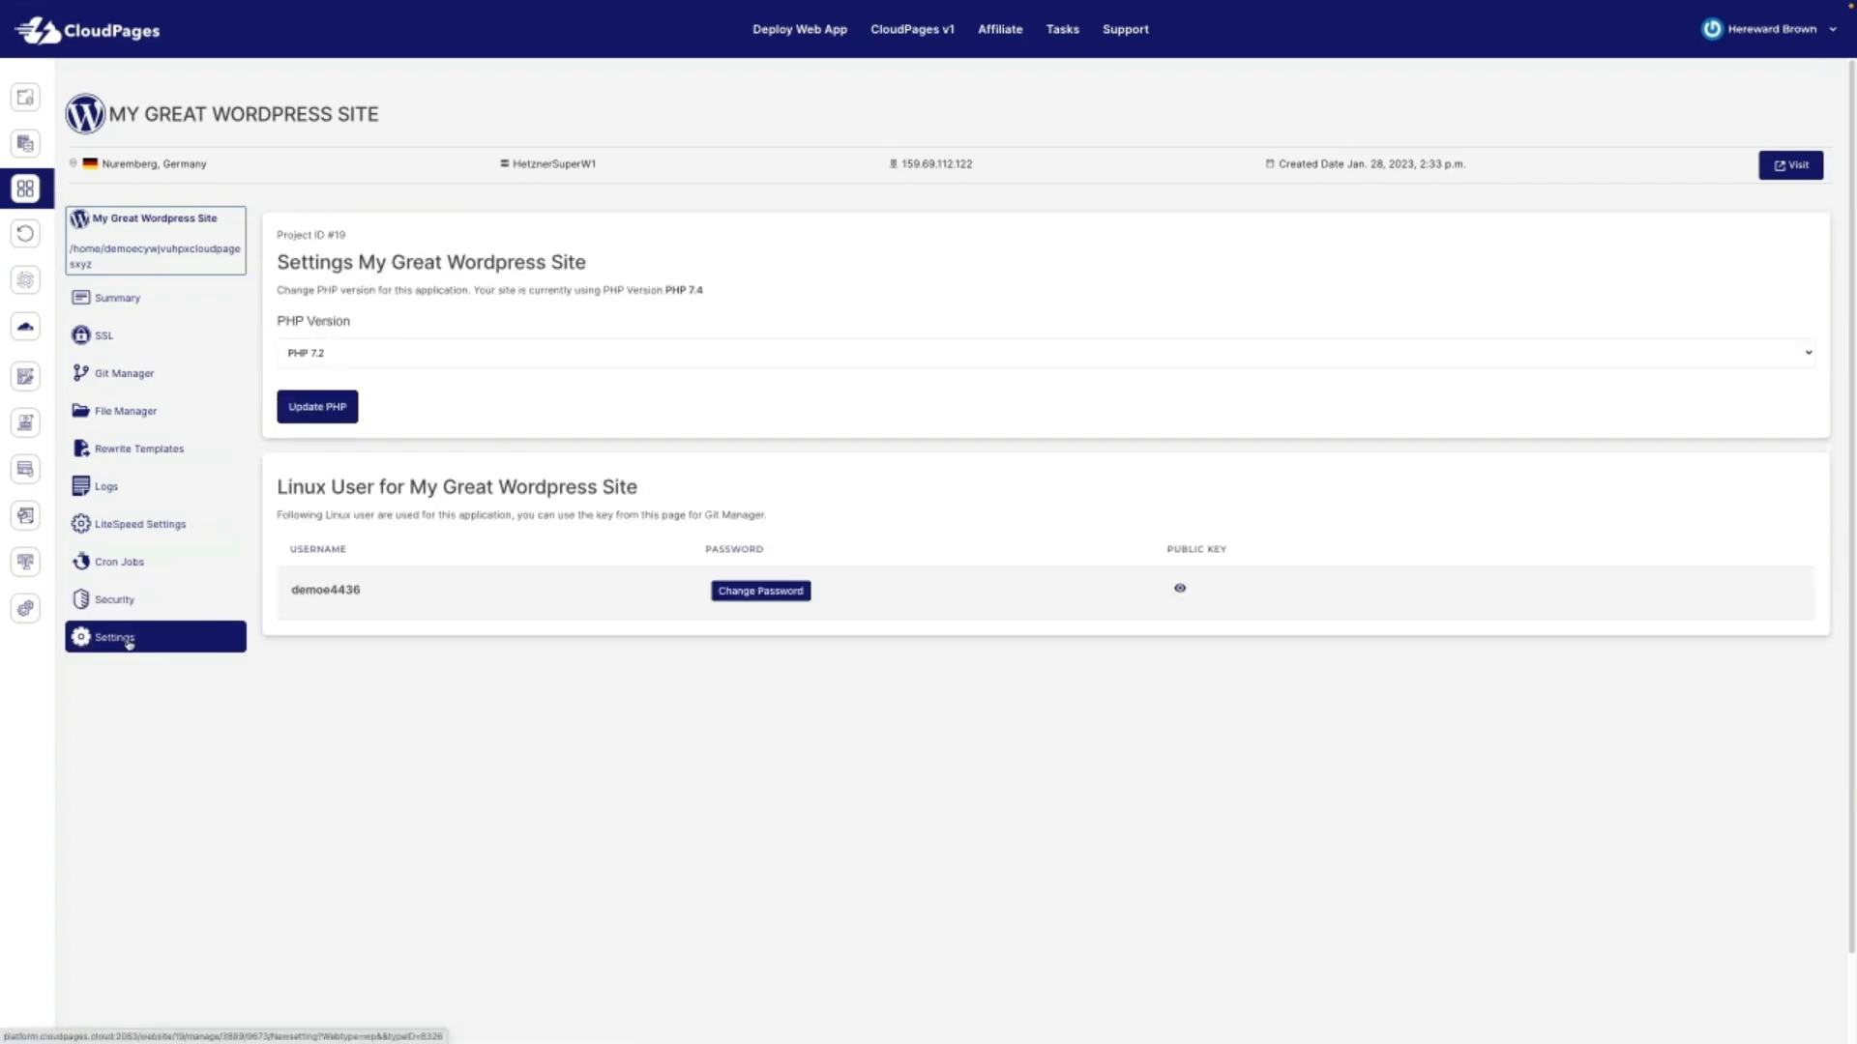